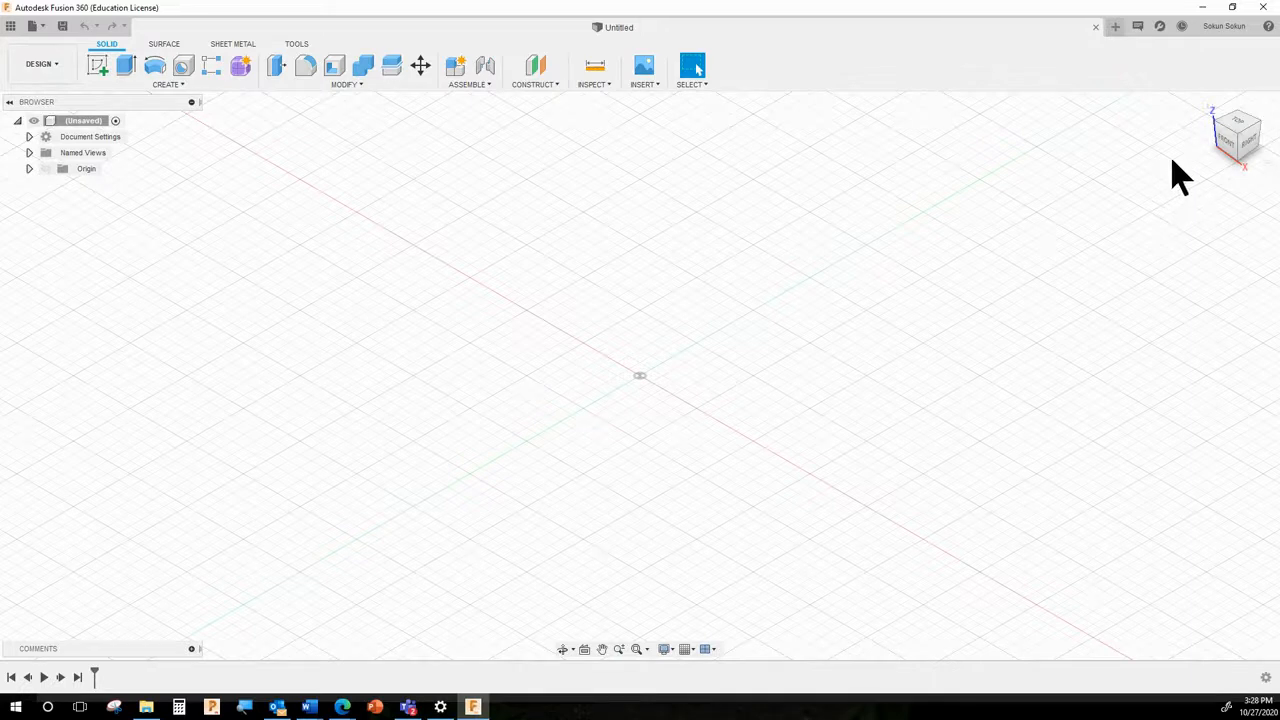
Step: Review the general preferences for the default modeling orientation and the pan, zoom and orbit shortcuts
{"action": "left_click", "coordinate": [1230, 30]}
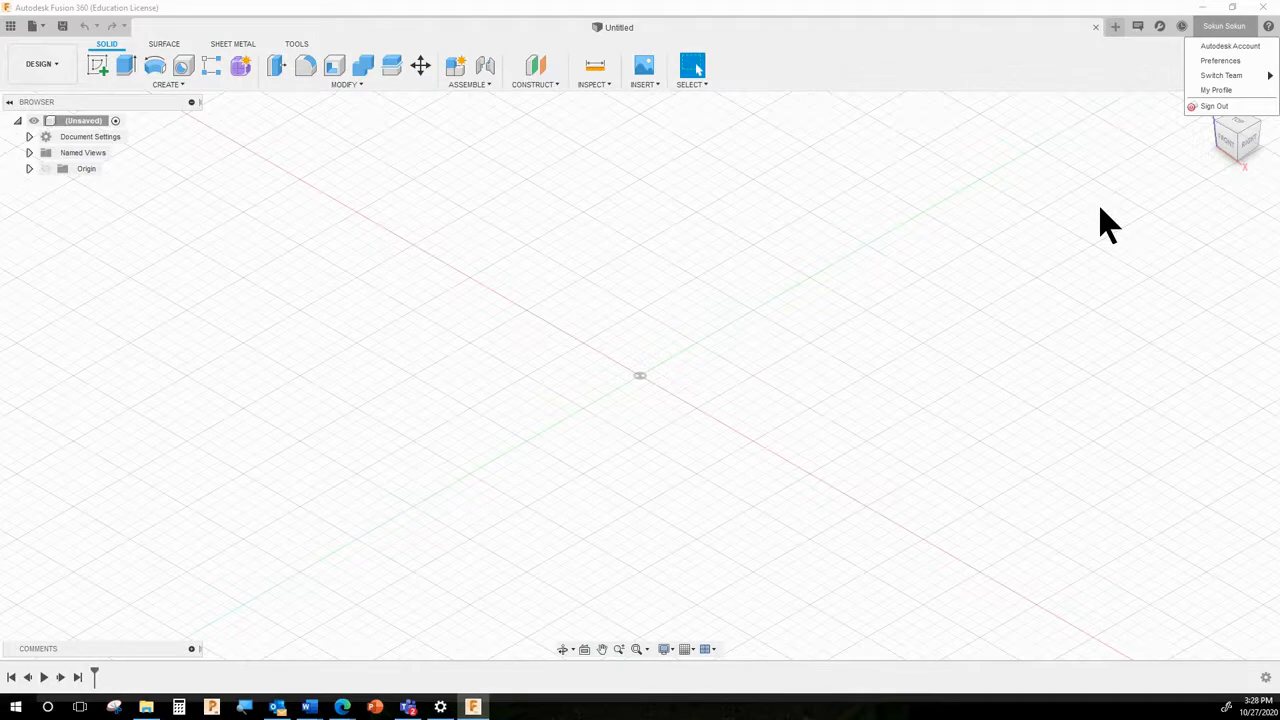
{"action": "left_click", "coordinate": [1220, 61]}
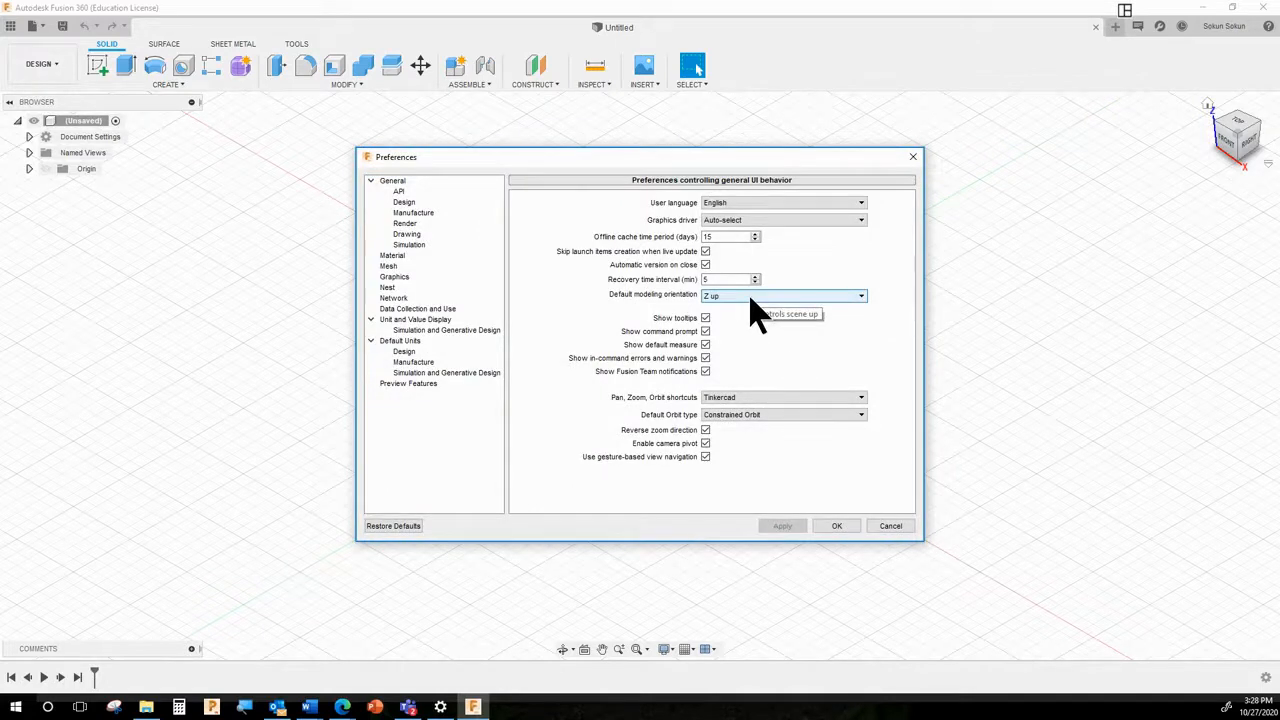
{"action": "left_click", "coordinate": [837, 526]}
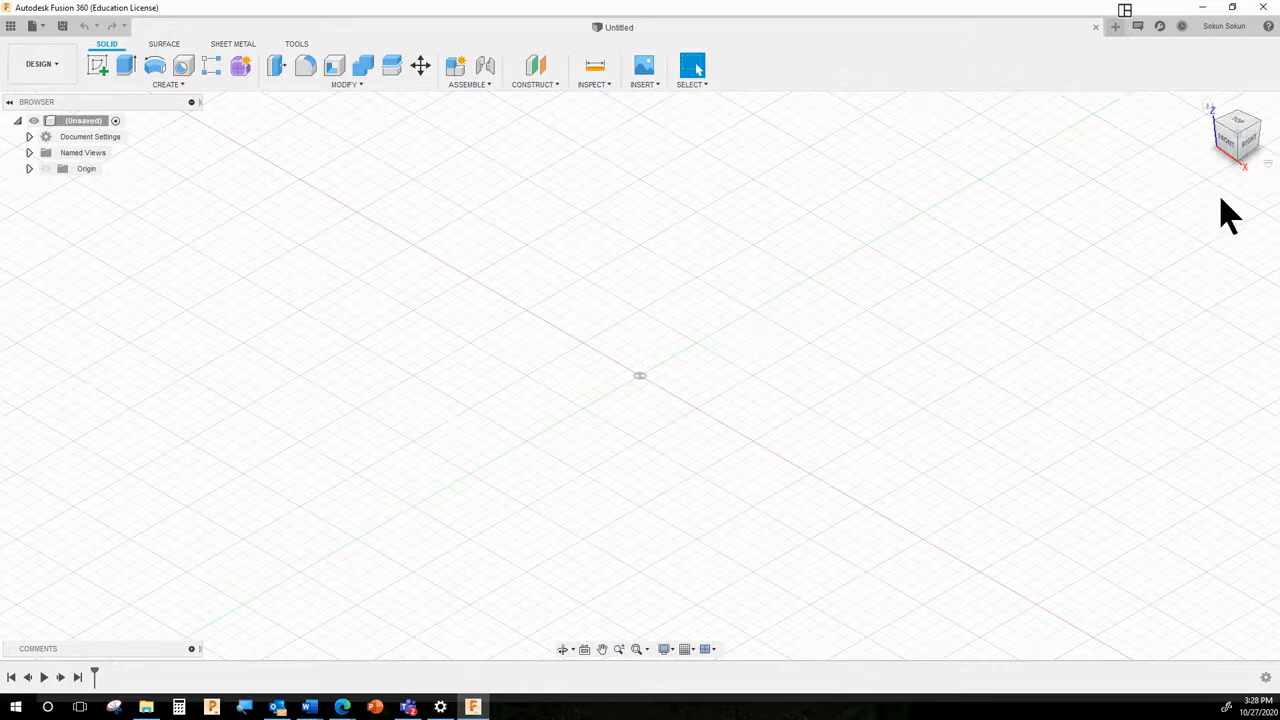
{"action": "left_click", "coordinate": [1226, 27]}
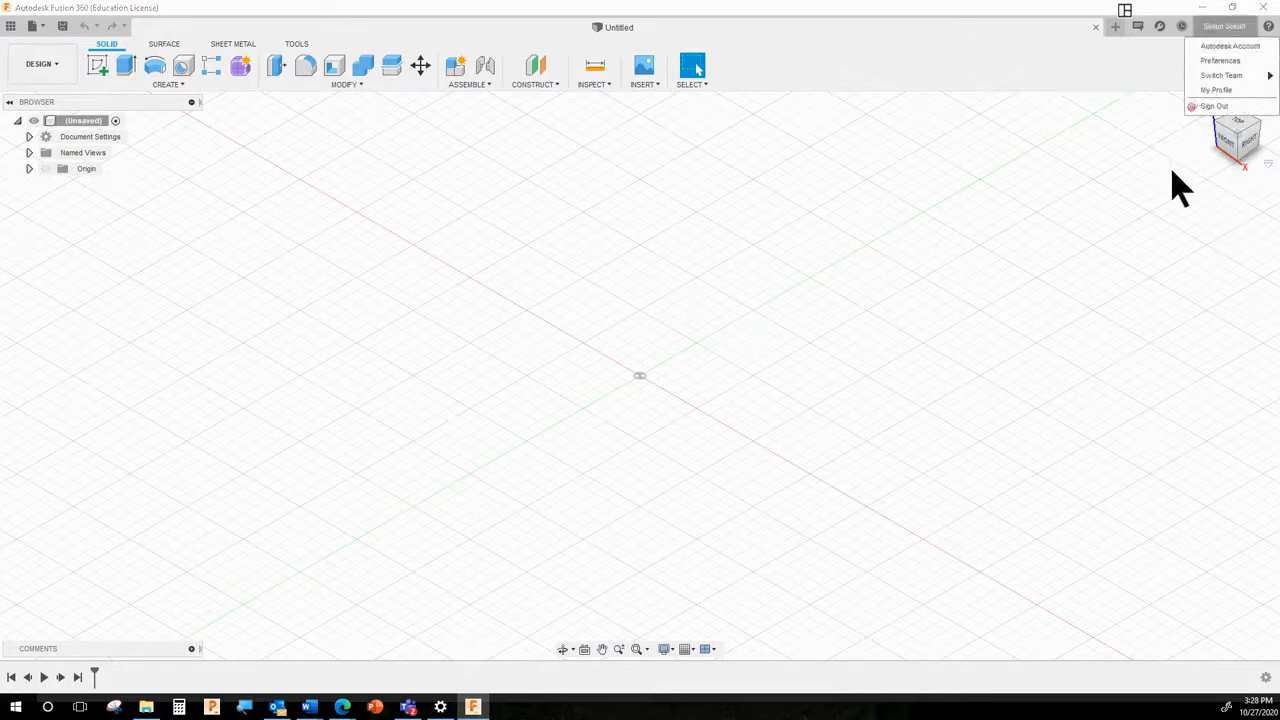
{"action": "left_click", "coordinate": [1180, 186]}
{"action": "left_click", "coordinate": [1218, 27]}
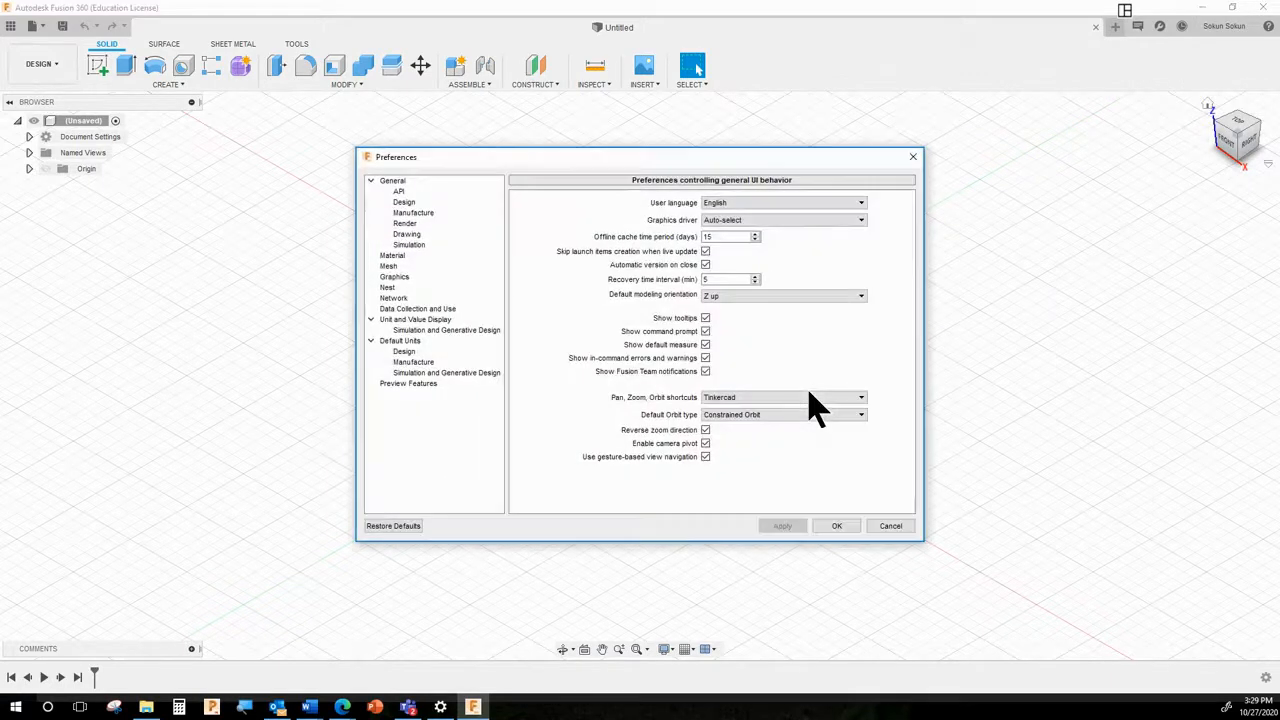
{"action": "left_click", "coordinate": [846, 535]}
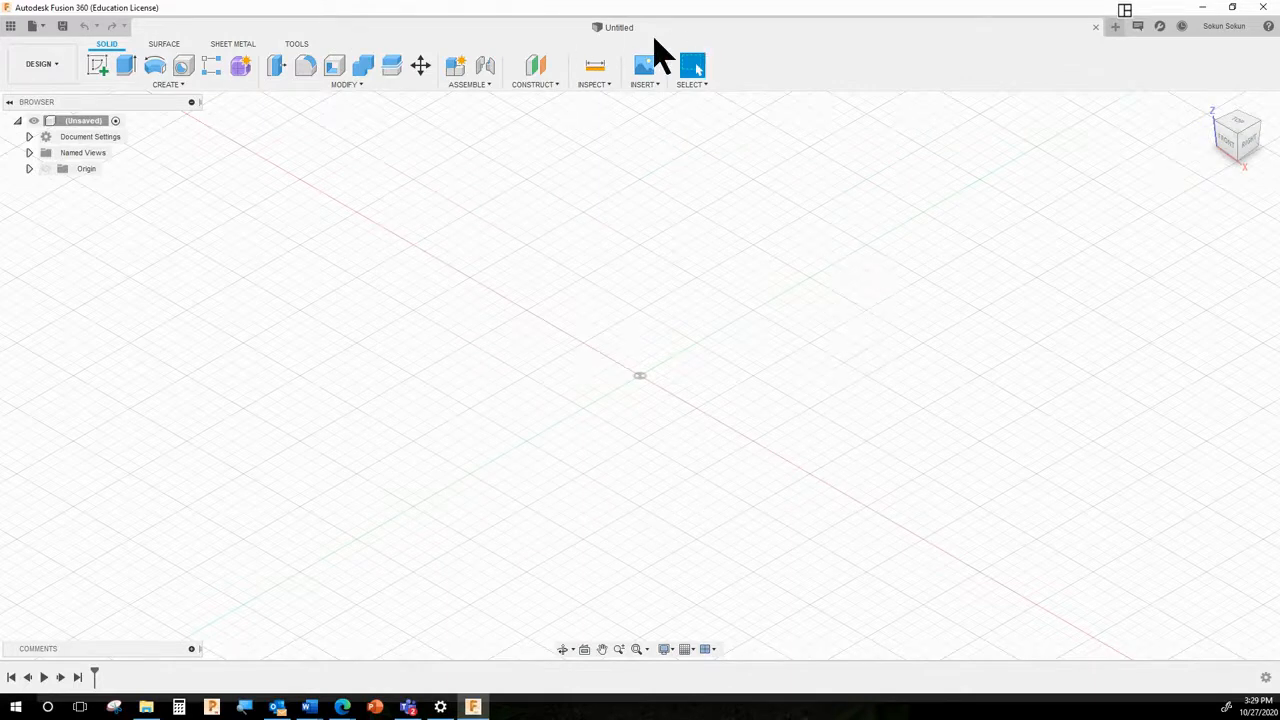
Step: Save the design to the Beginners location, named with the owner's surname followed by "Key", and check it in the project's file list
{"action": "left_click", "coordinate": [42, 28]}
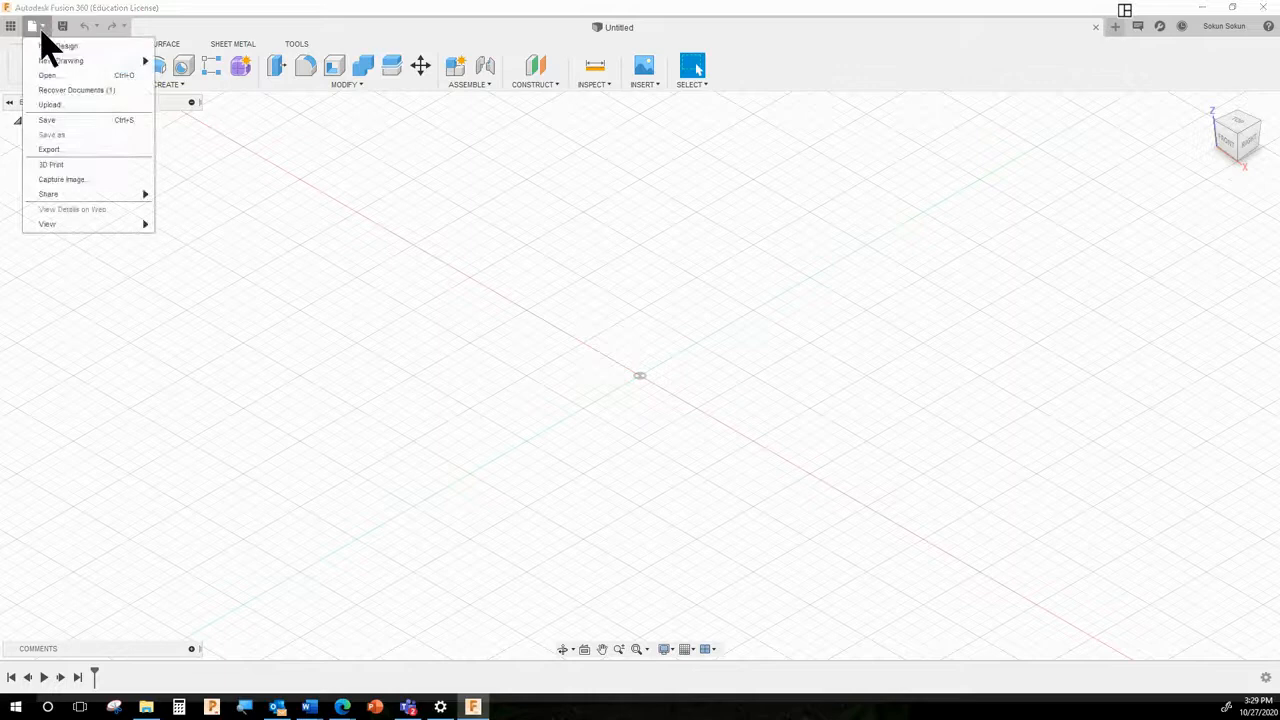
{"action": "left_click", "coordinate": [52, 121]}
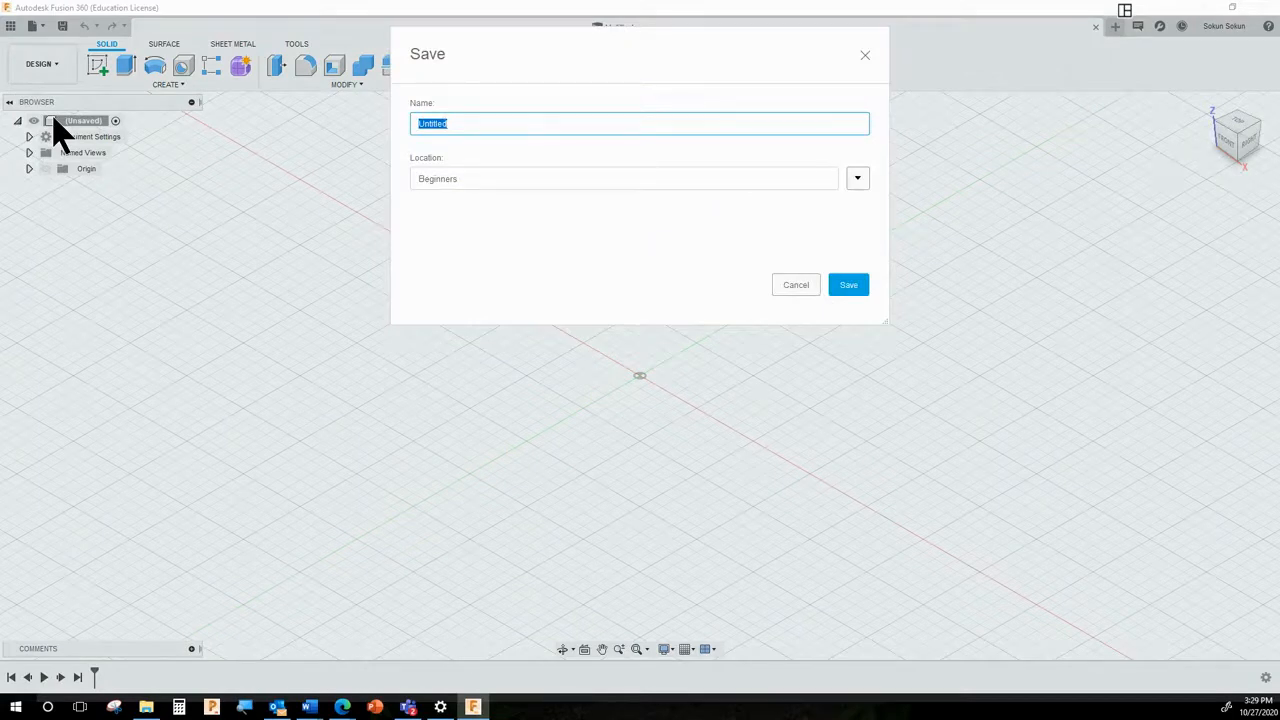
{"action": "type", "text": "Okun Kel"}
{"action": "type", "text": "l"}
{"action": "left_click", "coordinate": [848, 285]}
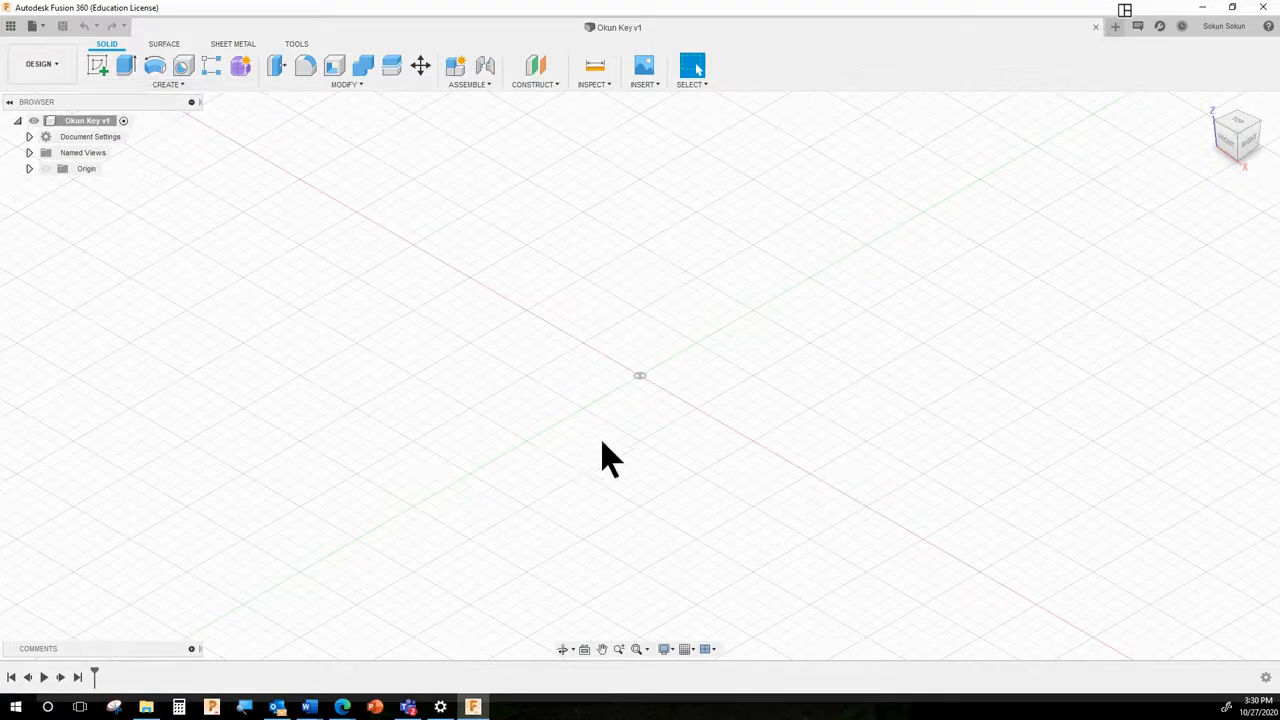
{"action": "left_click", "coordinate": [10, 26]}
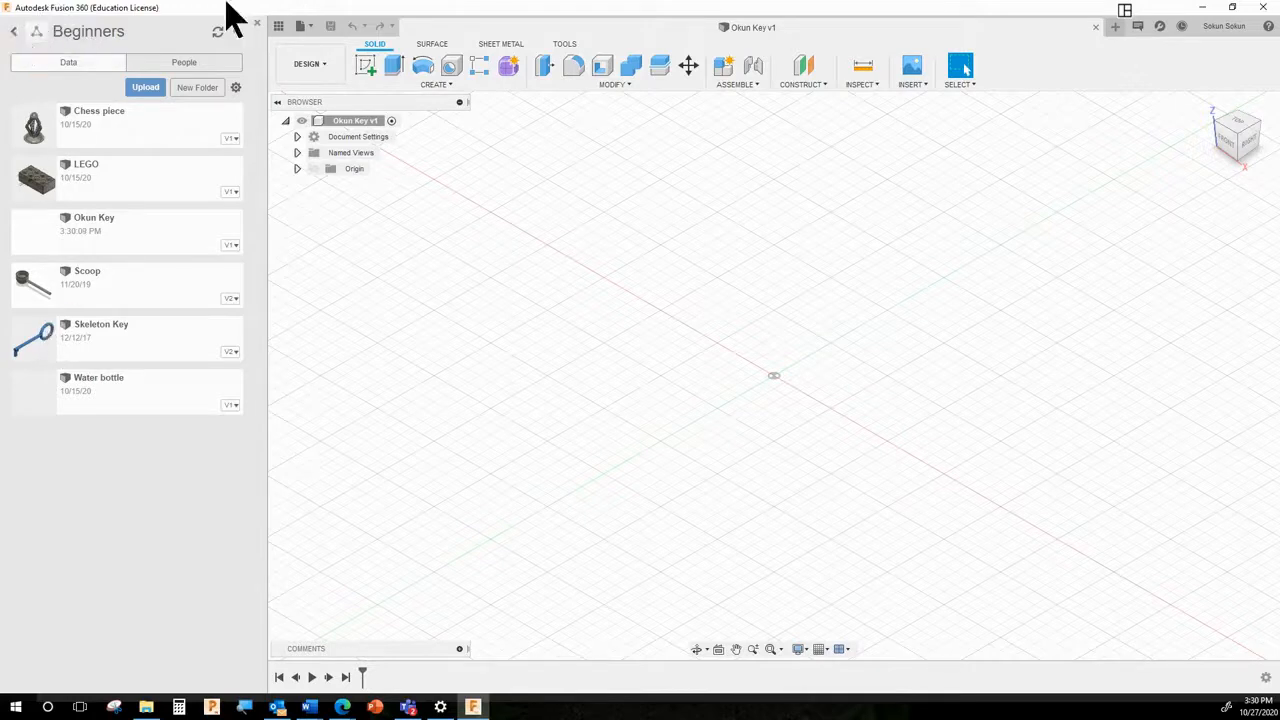
{"action": "left_click", "coordinate": [257, 22]}
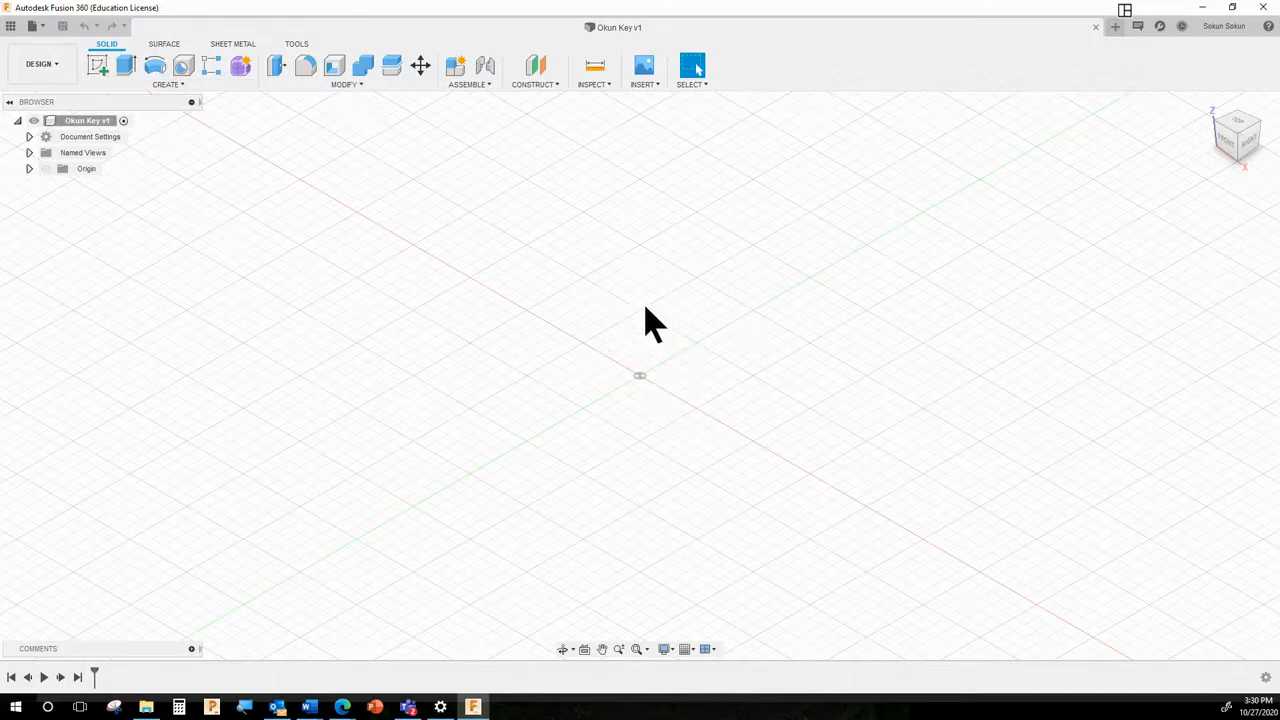
Step: Create a torus on the vertical YZ plane, centred on the origin, with 50 mm inner diameter, 10 mm torus diameter and On Center position
{"action": "left_click", "coordinate": [162, 85]}
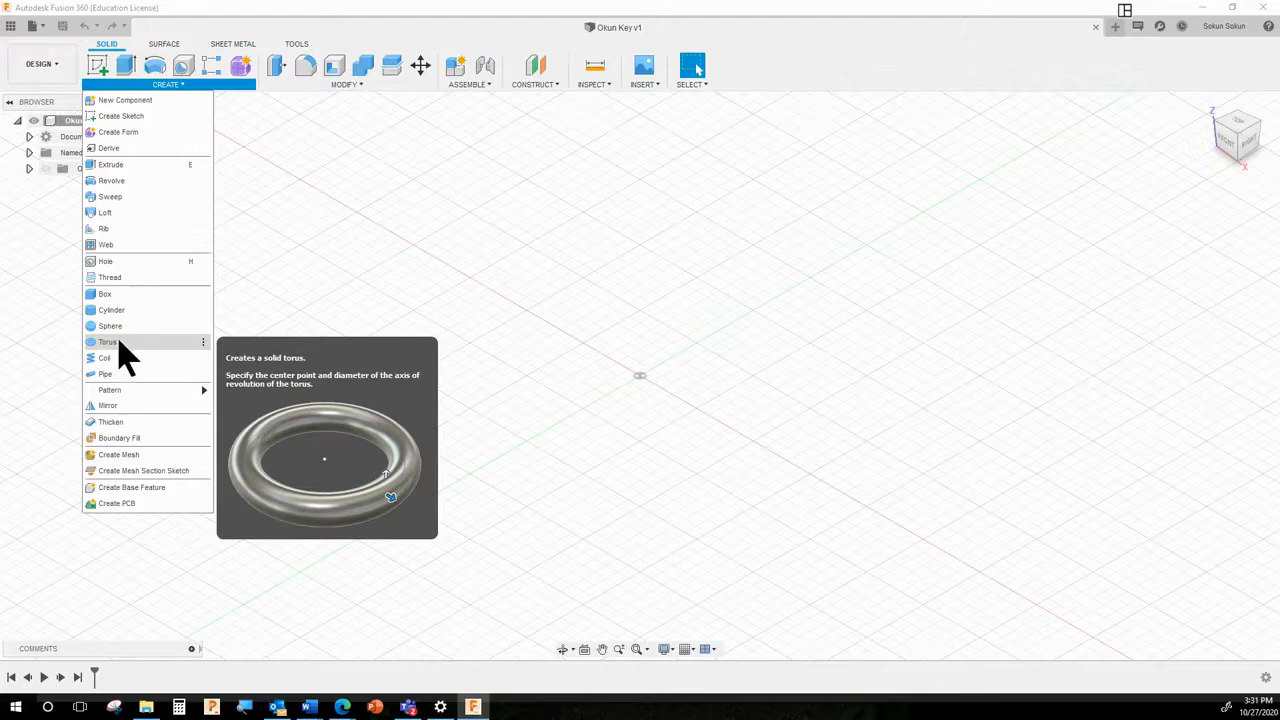
{"action": "left_click", "coordinate": [120, 344]}
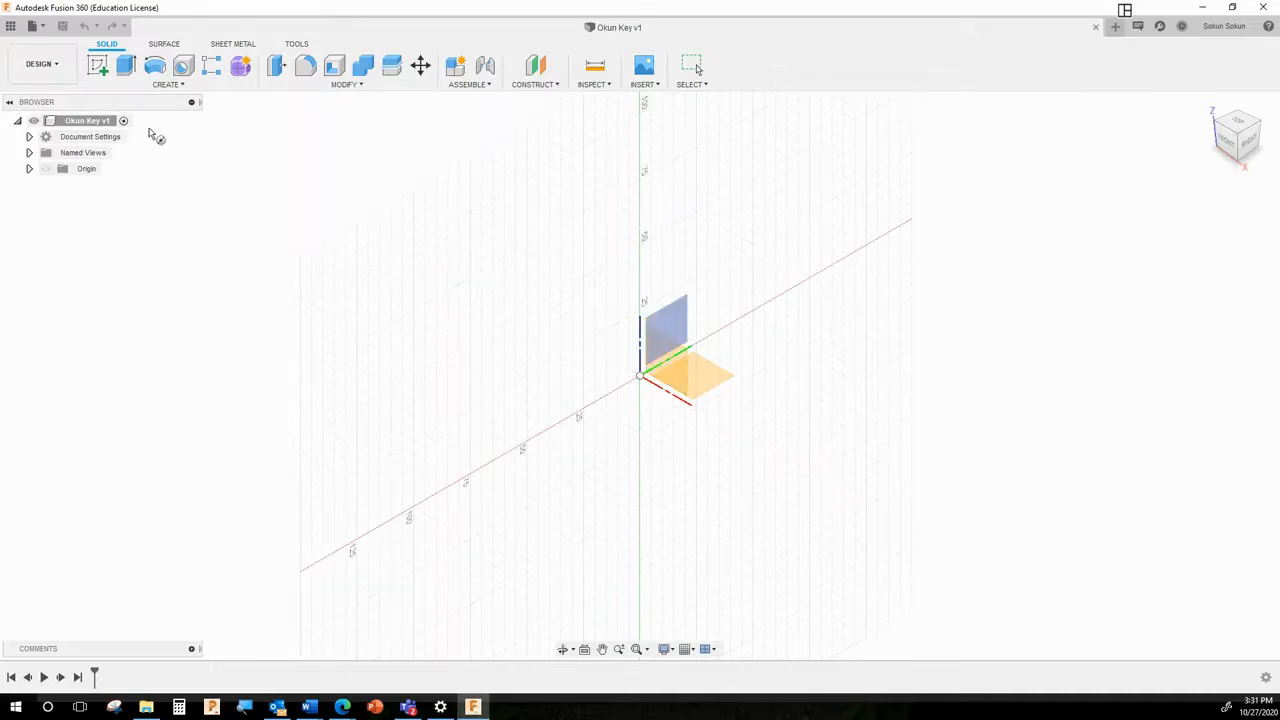
{"action": "left_click", "coordinate": [10, 26]}
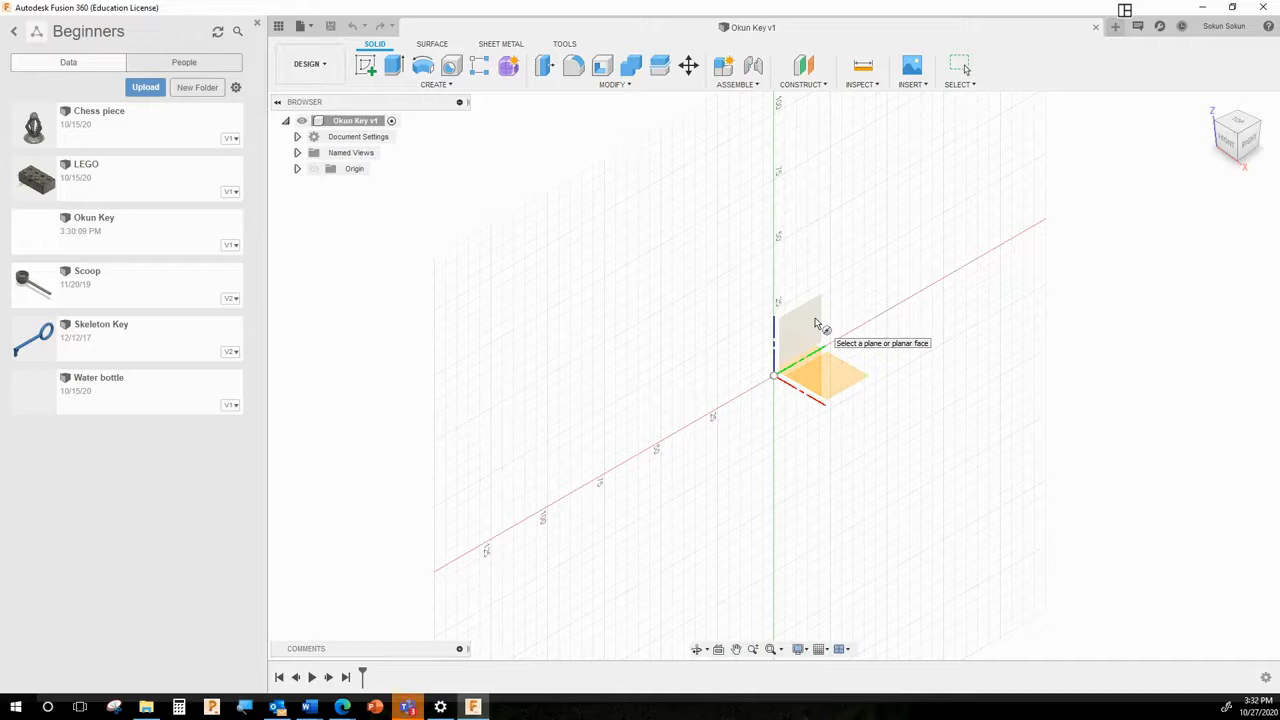
{"action": "left_click", "coordinate": [815, 323]}
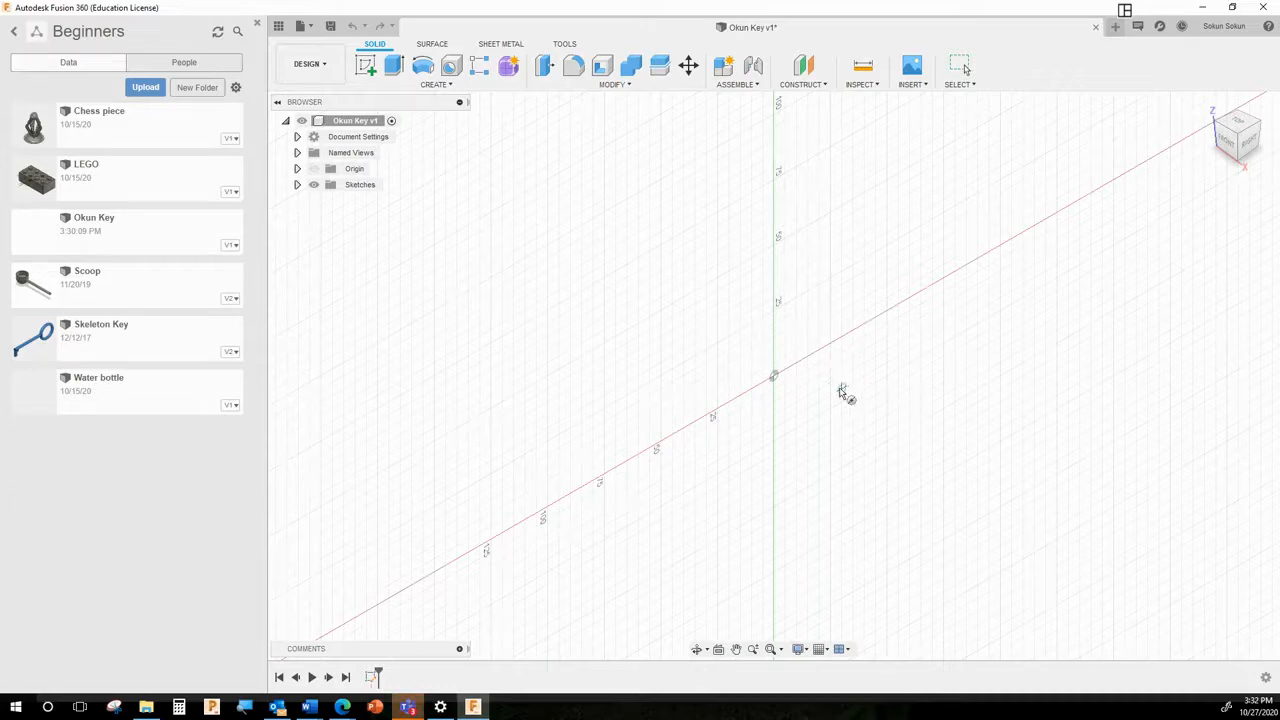
{"action": "left_click", "coordinate": [773, 377]}
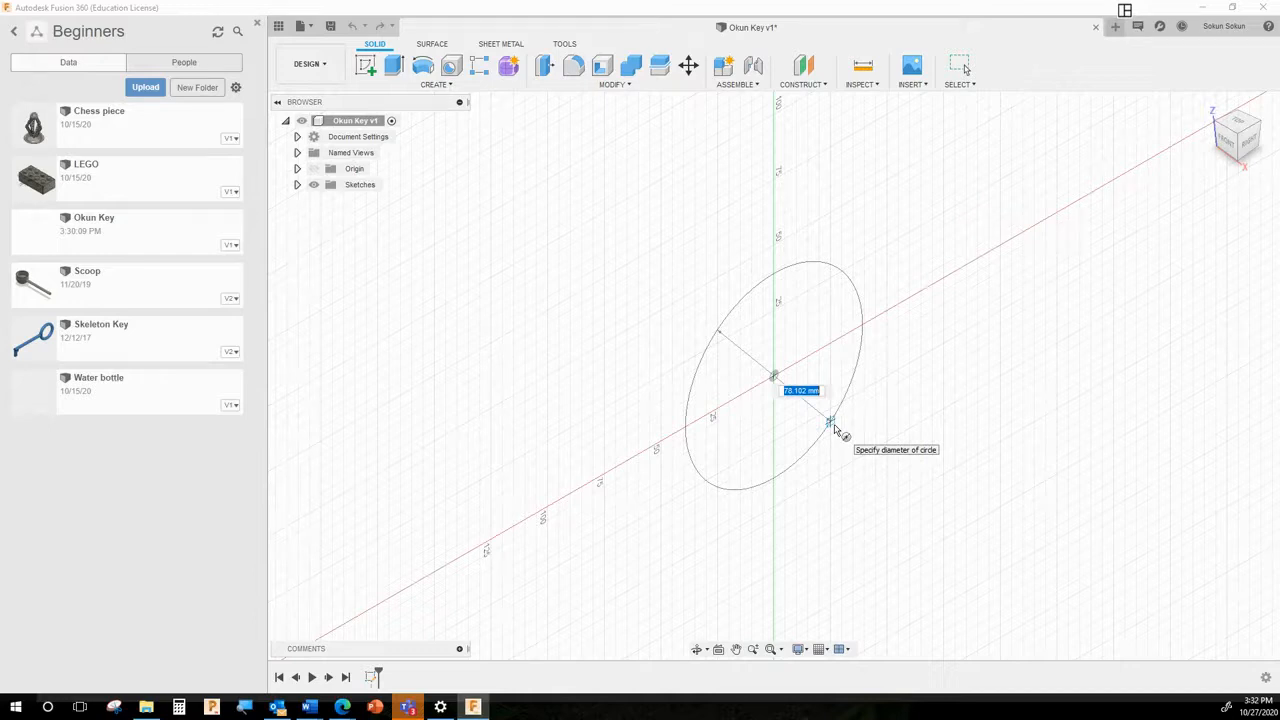
{"action": "type", "text": "50"}
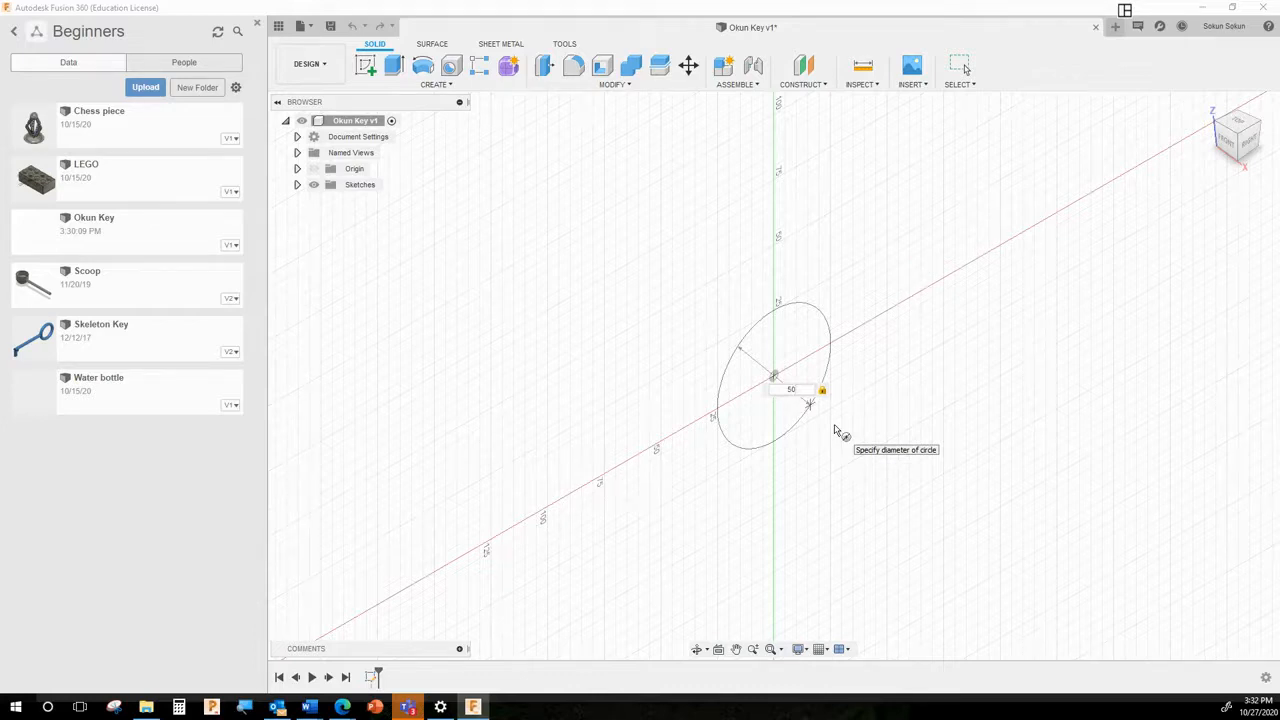
{"action": "key", "text": "Return"}
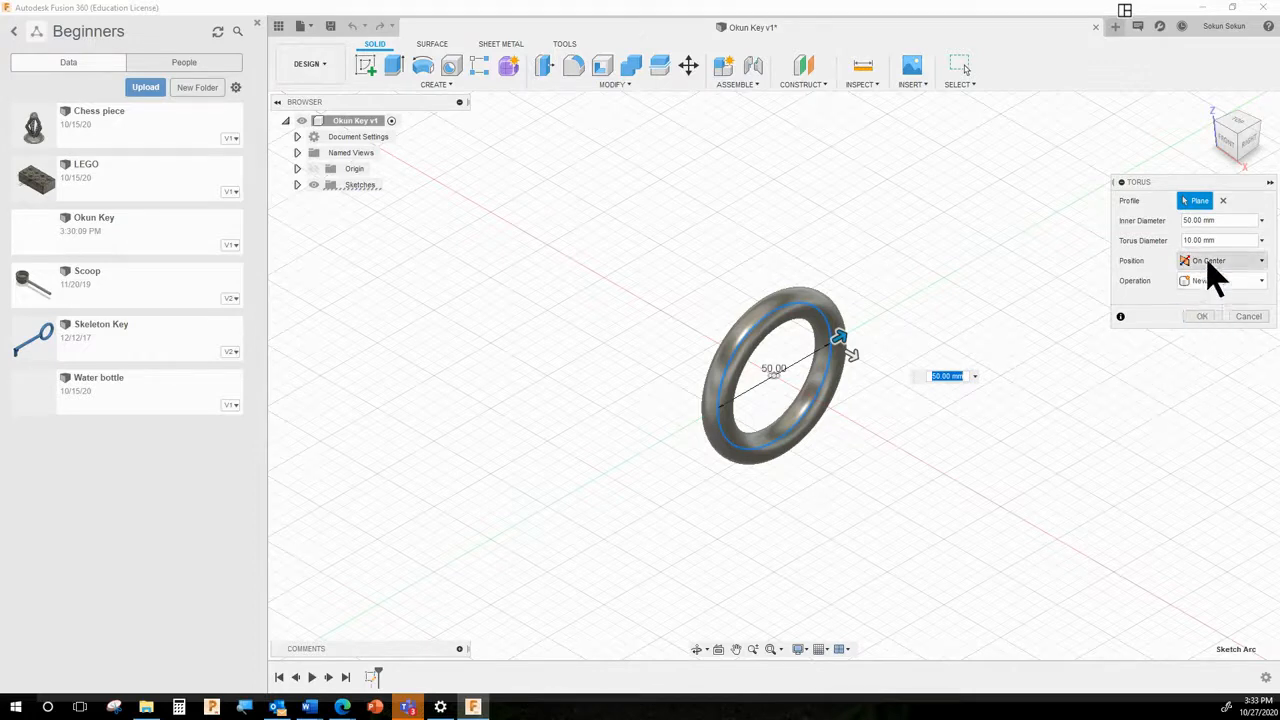
{"action": "left_click", "coordinate": [1201, 317]}
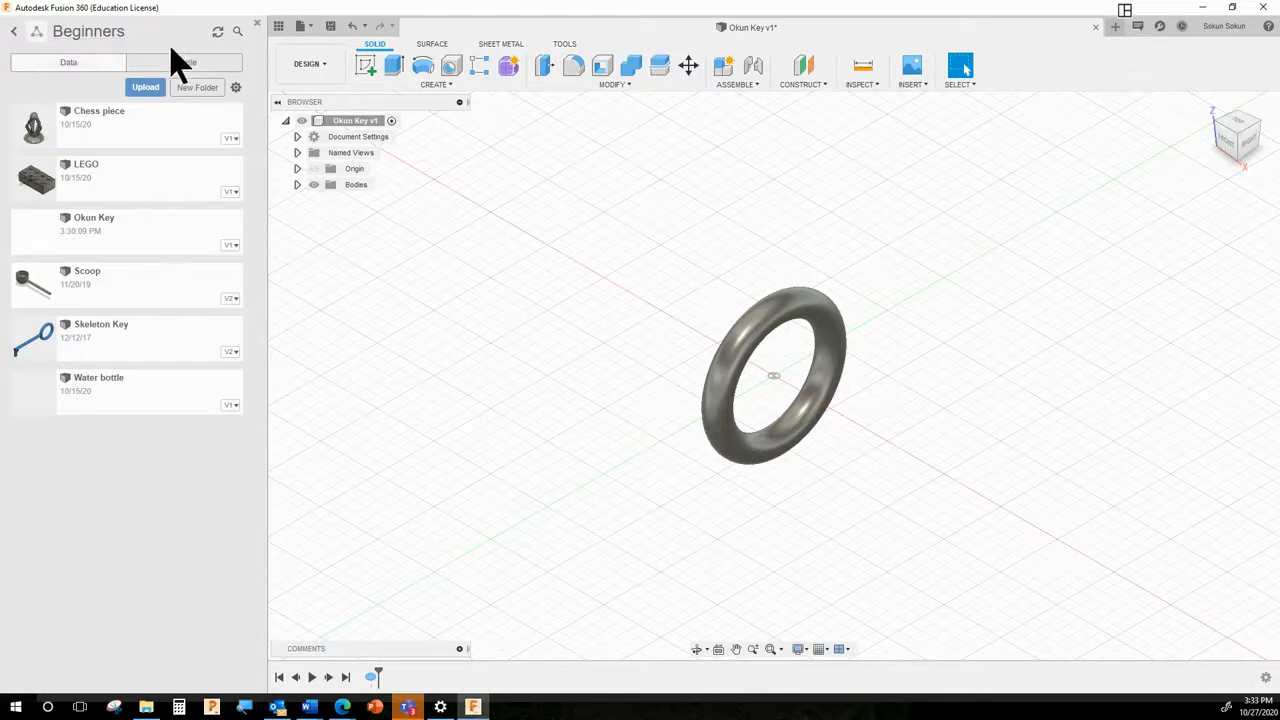
{"action": "left_click", "coordinate": [278, 27]}
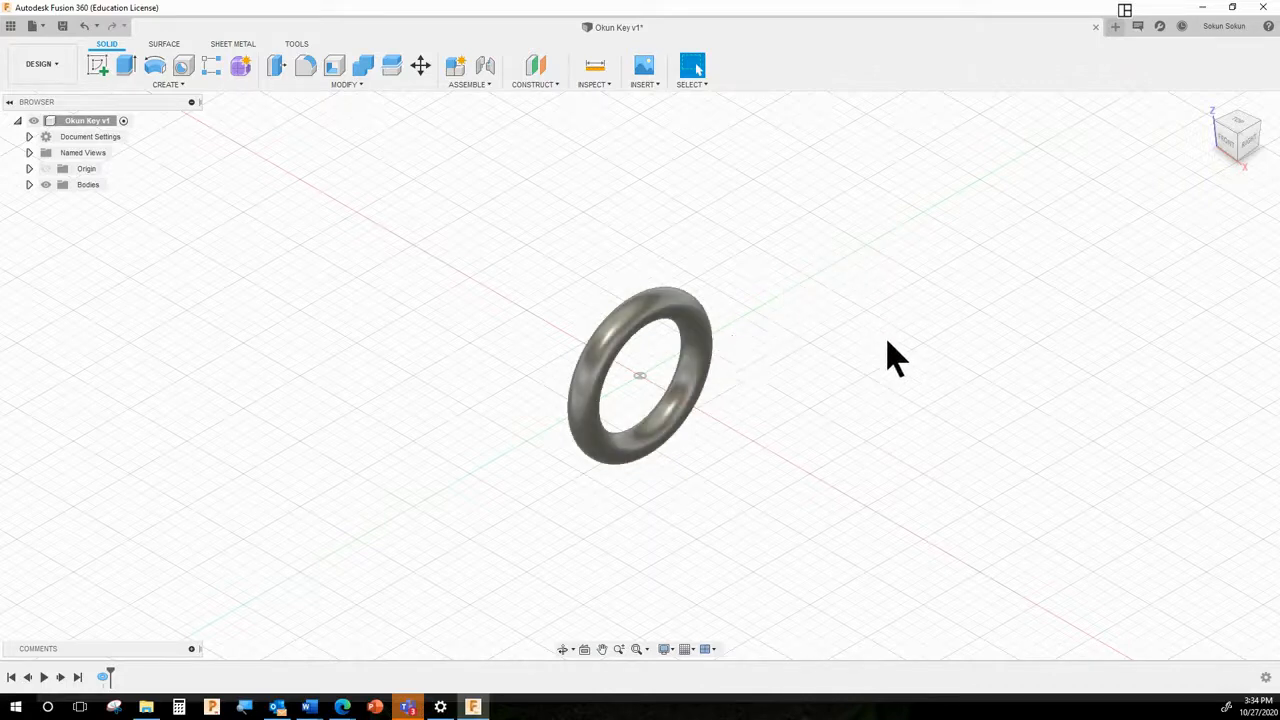
Step: Create a construction plane offset 100 mm from the XZ origin plane, on the positive Y side of the ring
{"action": "middle_click_drag", "start_coordinate": [1077, 297], "coordinate": [1000, 289], "text": "shift"}
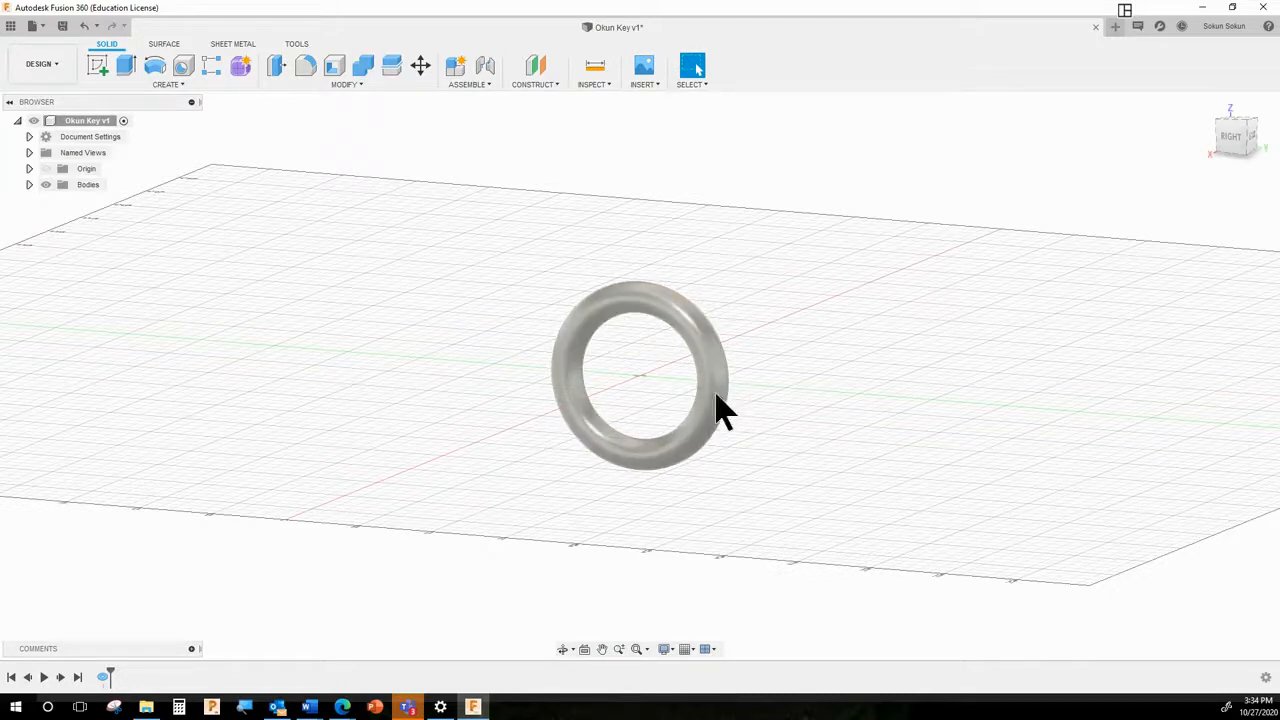
{"action": "left_click", "coordinate": [98, 68]}
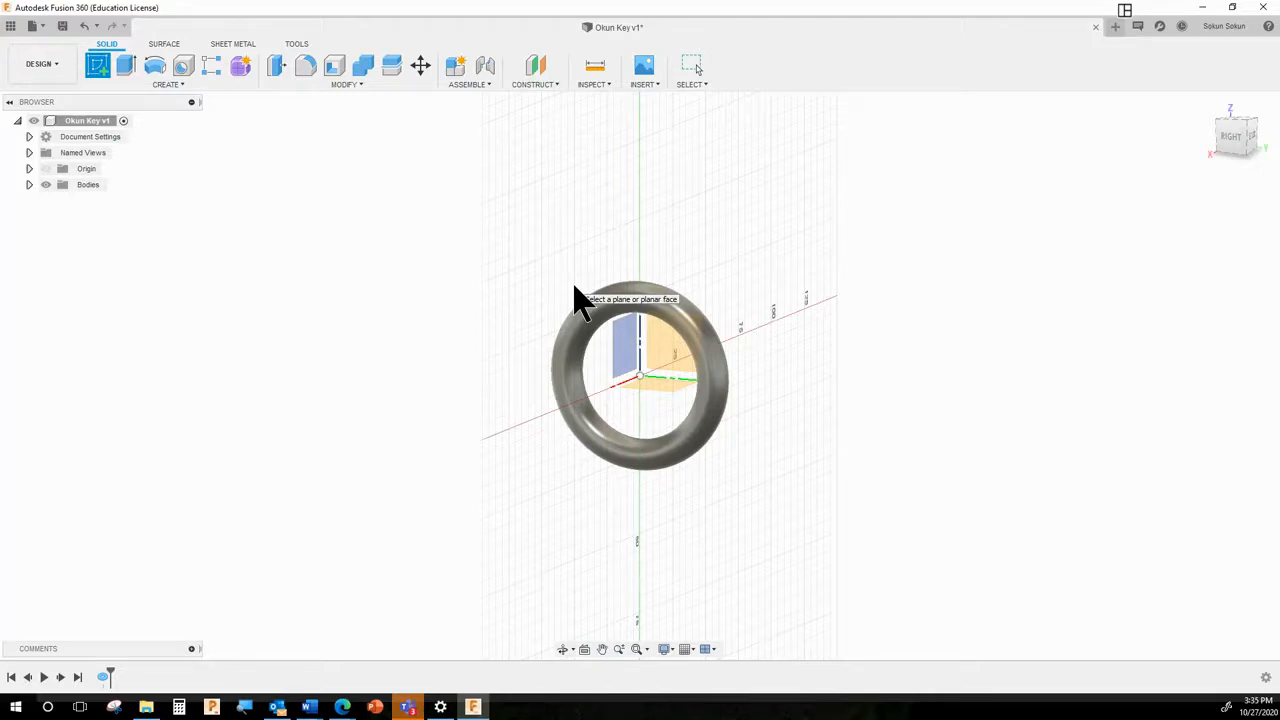
{"action": "left_click", "coordinate": [540, 90]}
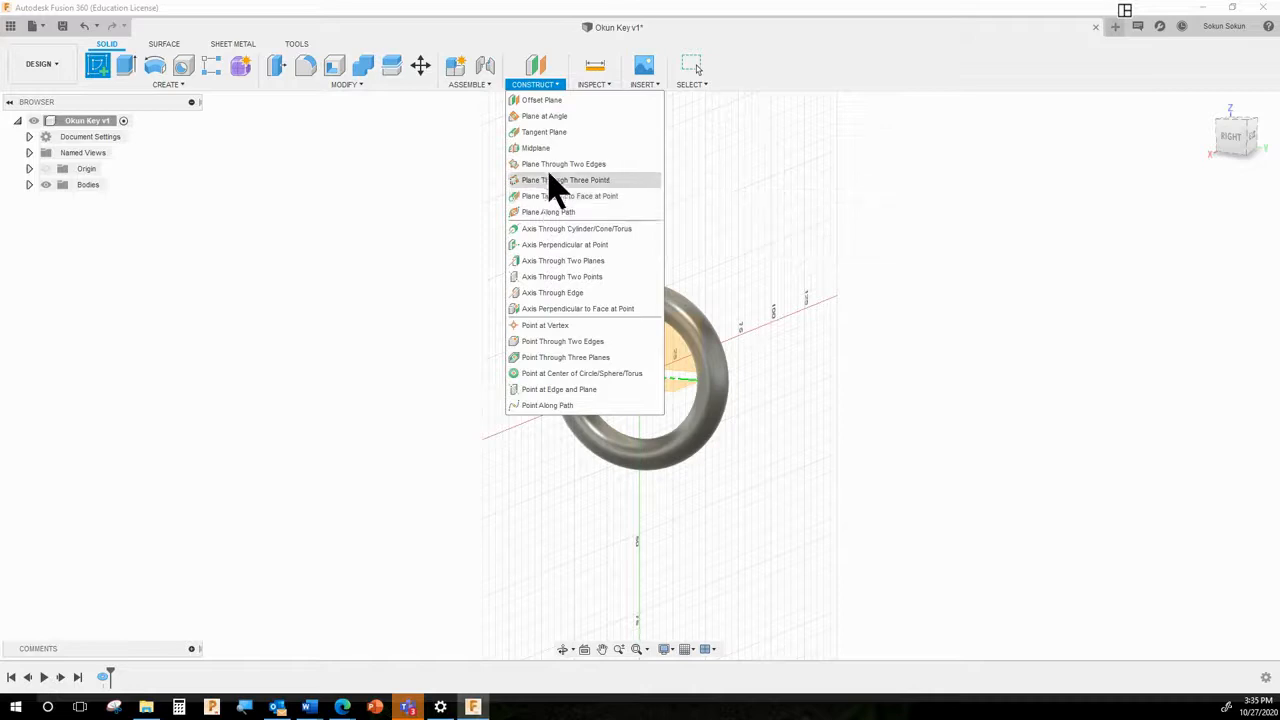
{"action": "left_click", "coordinate": [545, 104]}
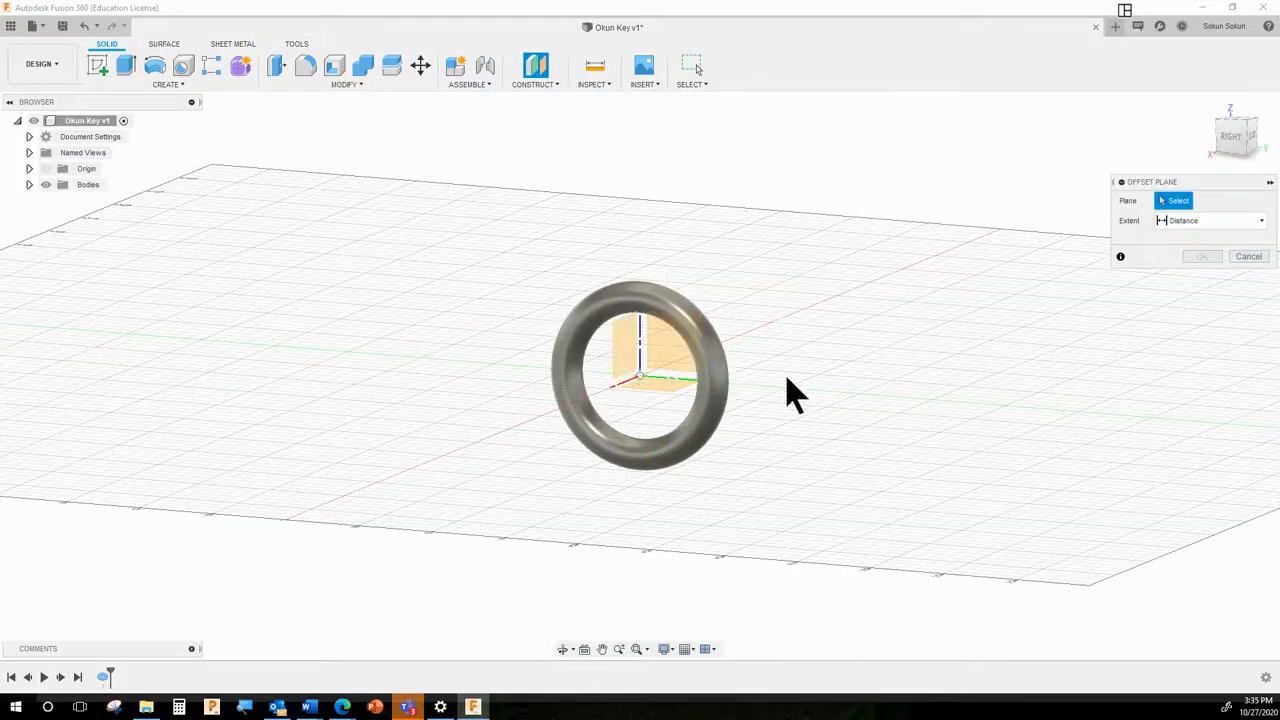
{"action": "left_click", "coordinate": [620, 350]}
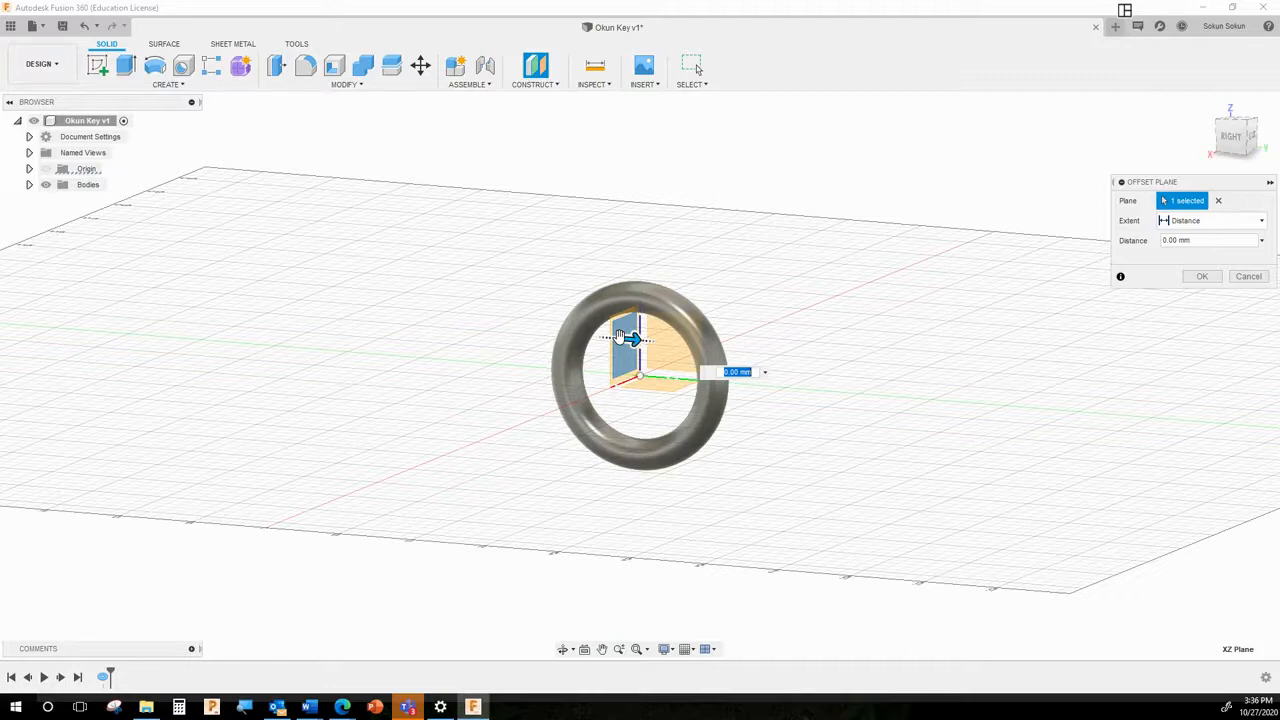
{"action": "left_click", "coordinate": [10, 27]}
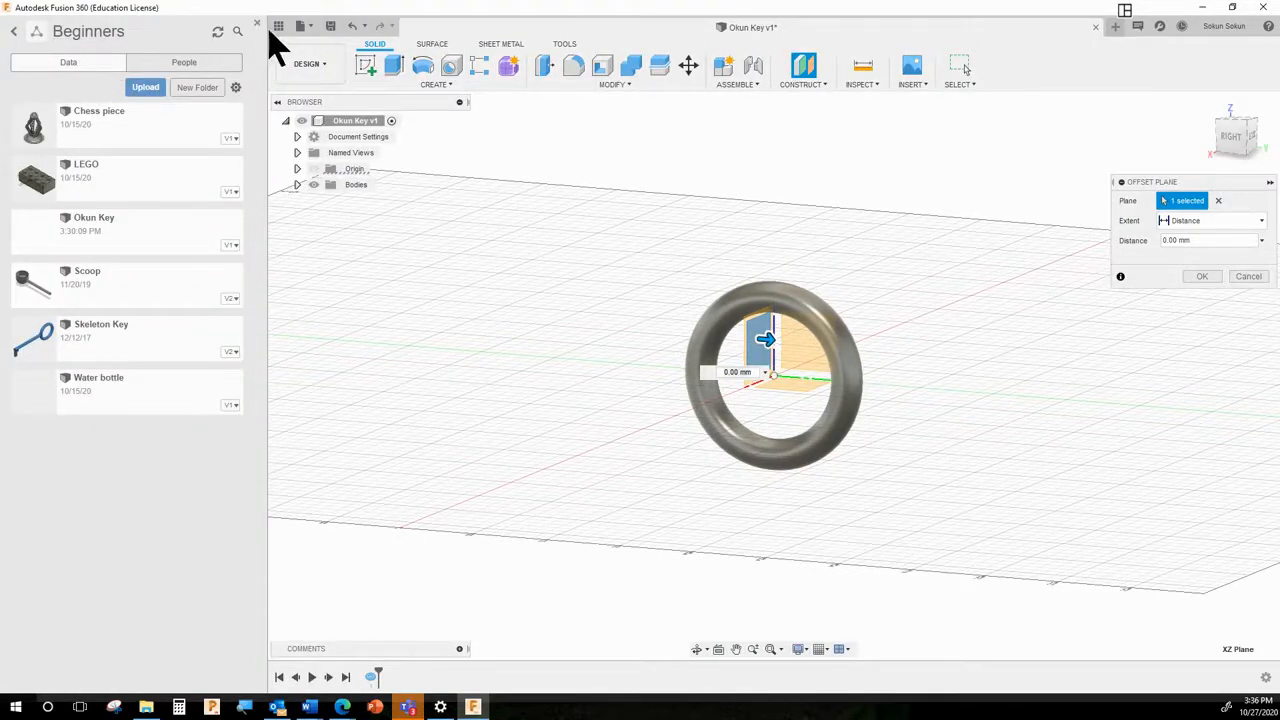
{"action": "left_click", "coordinate": [278, 27]}
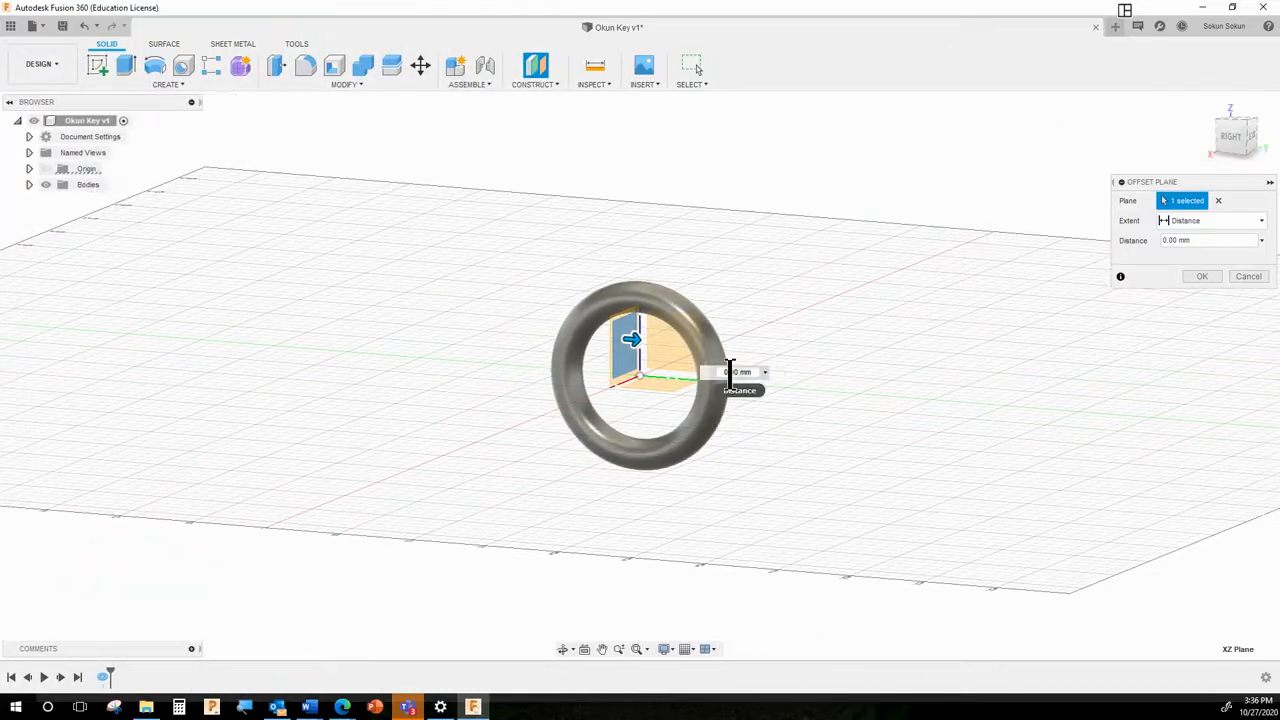
{"action": "left_click", "coordinate": [762, 371]}
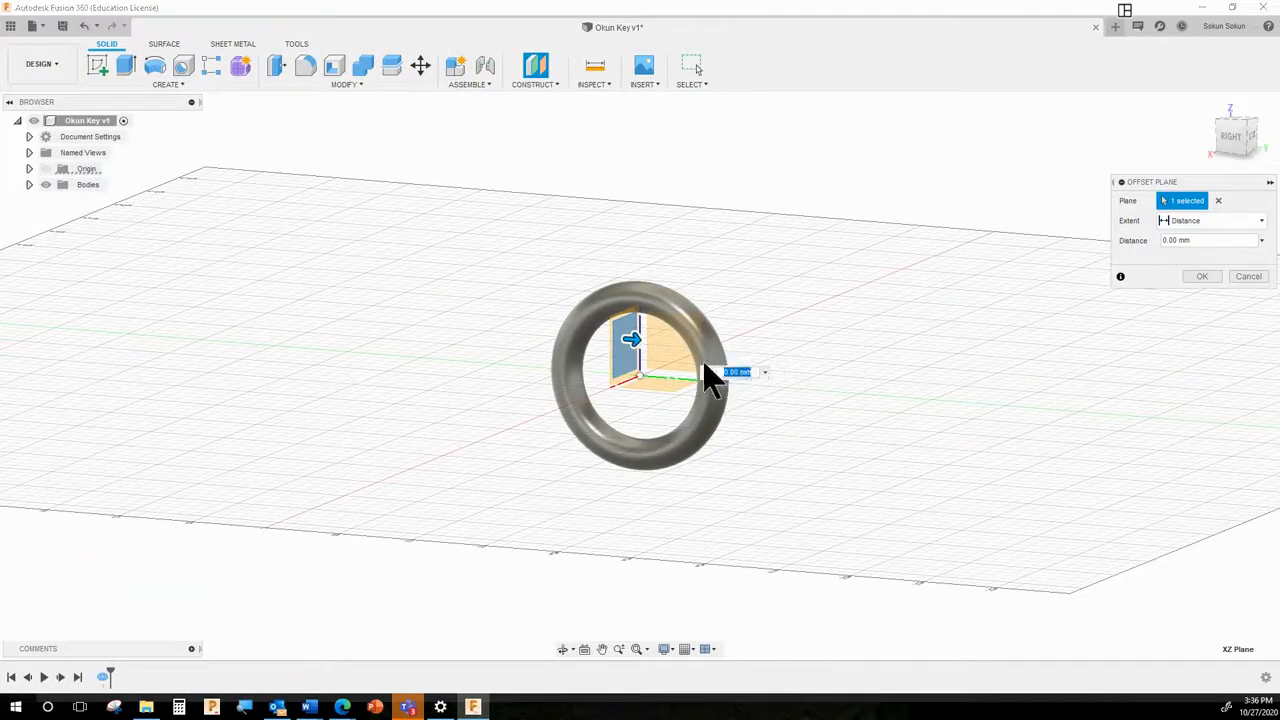
{"action": "type", "text": "100"}
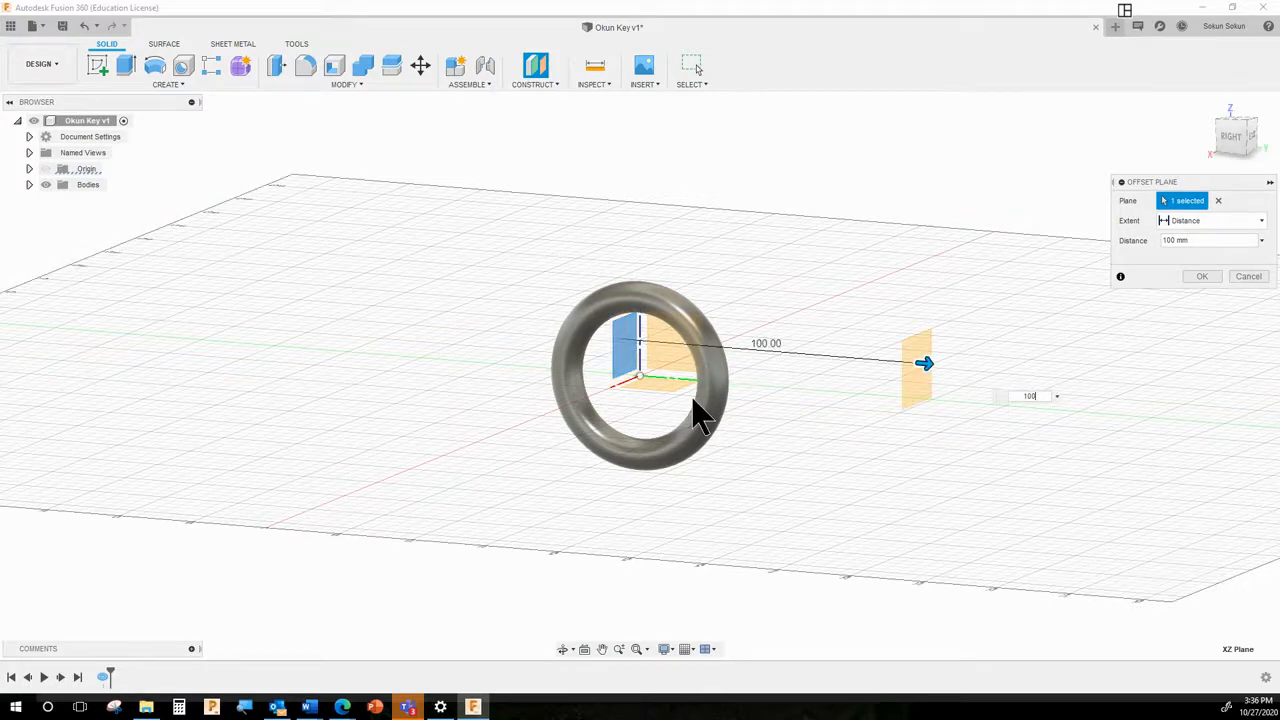
{"action": "key", "text": "Return"}
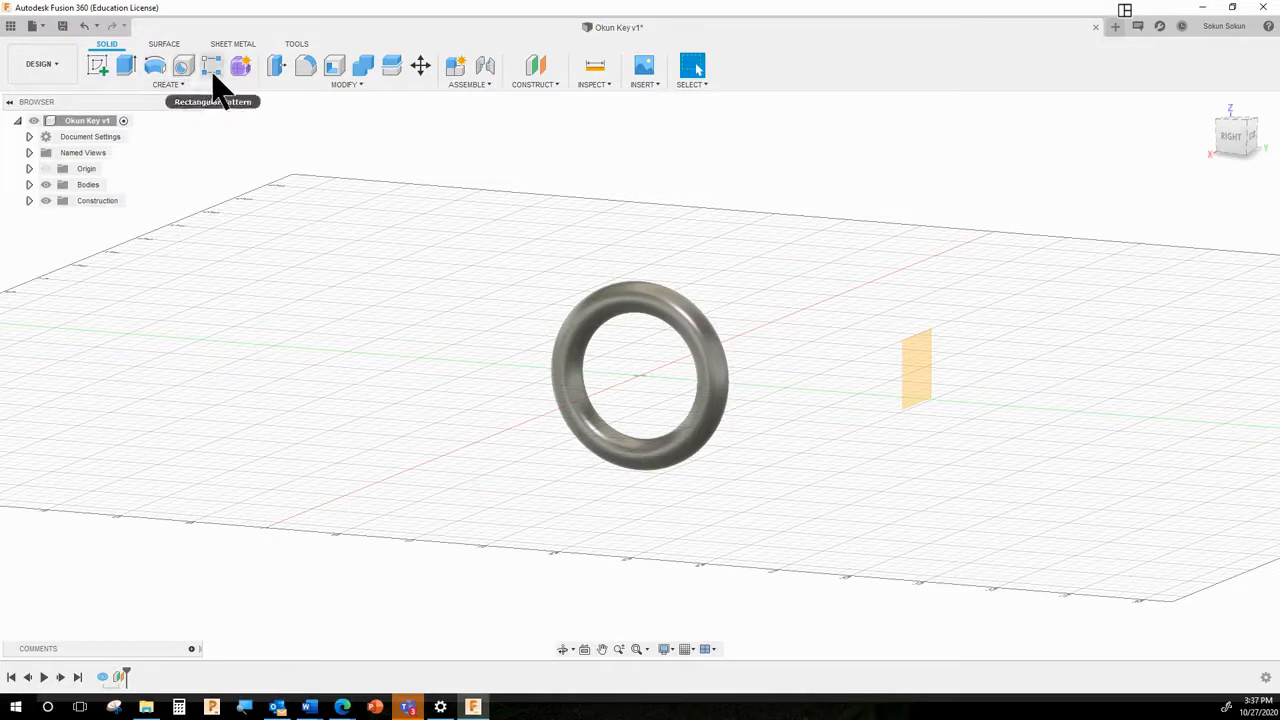
Step: Start a sketch on the offset plane and draw a circle centred on the origin, about as wide as the ring's tube
{"action": "left_click", "coordinate": [97, 70]}
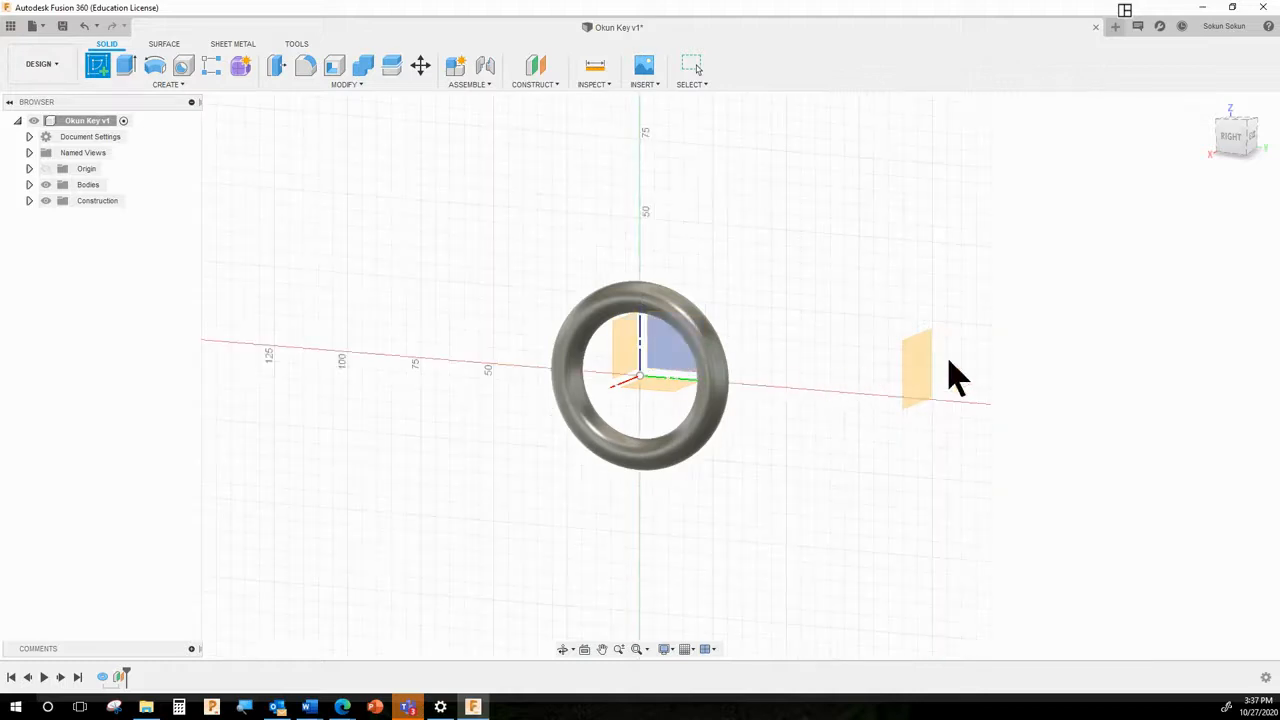
{"action": "left_click", "coordinate": [917, 368]}
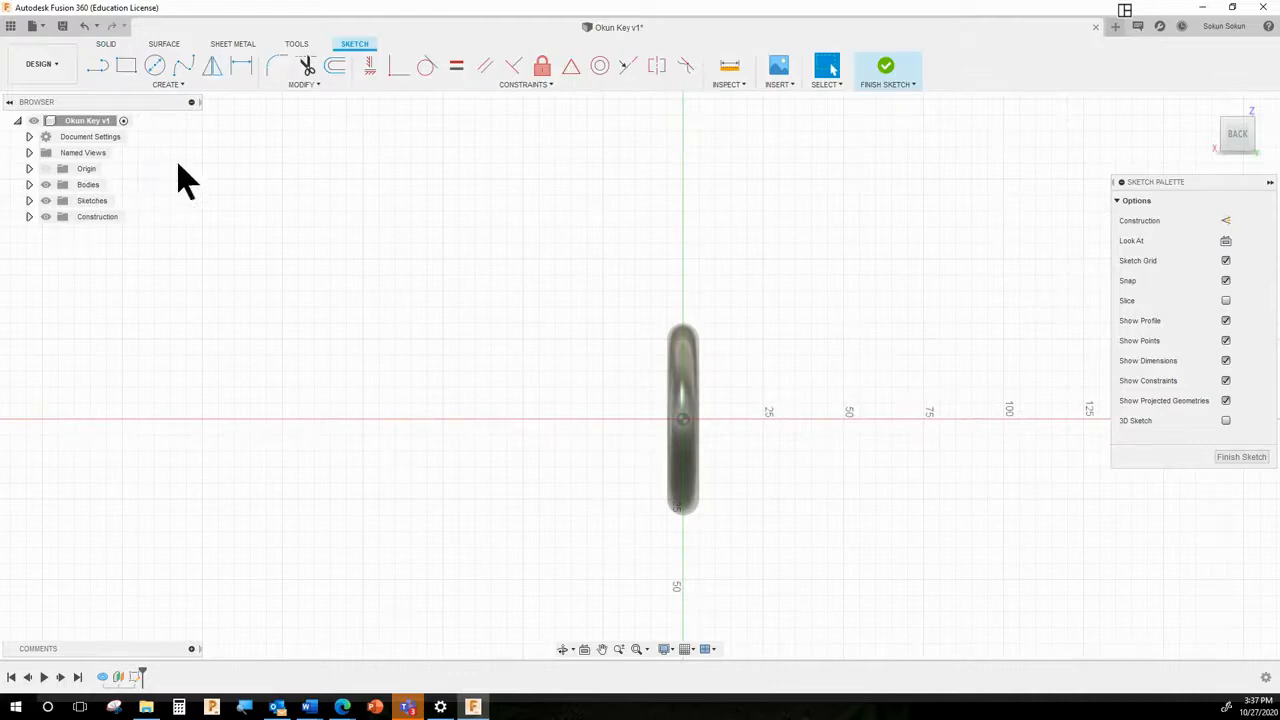
{"action": "left_click", "coordinate": [157, 66]}
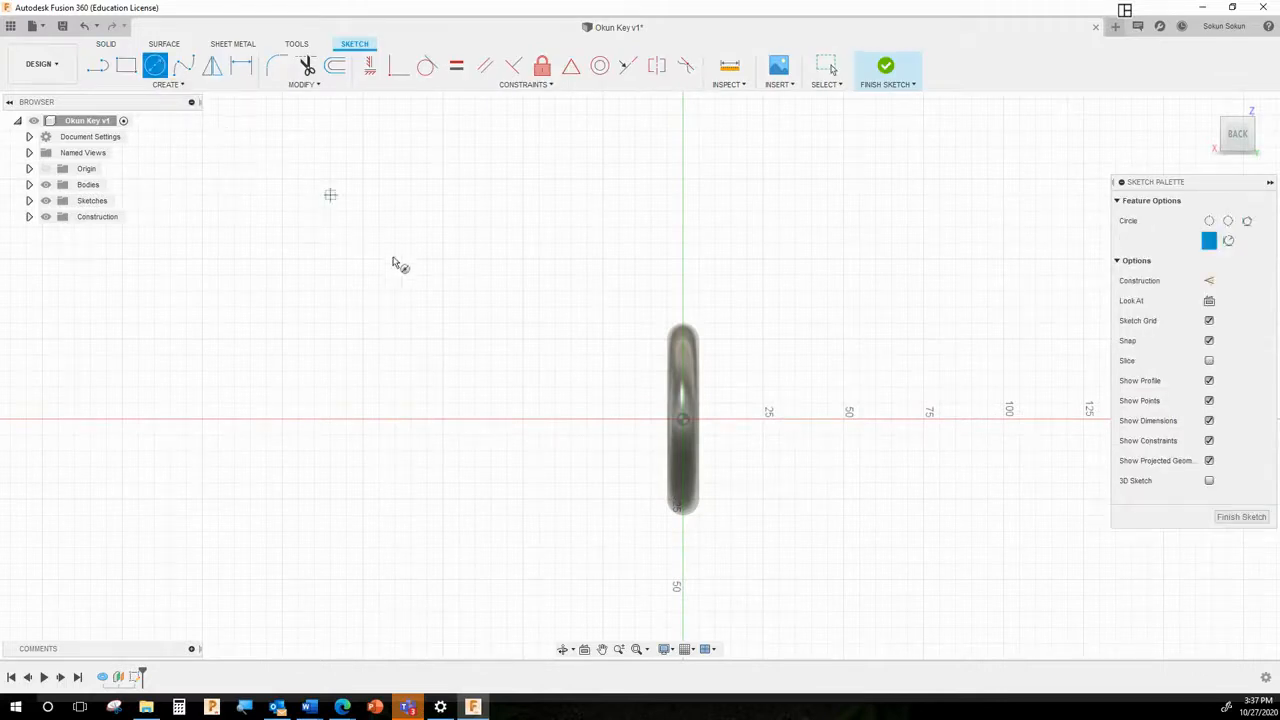
{"action": "left_click", "coordinate": [684, 420]}
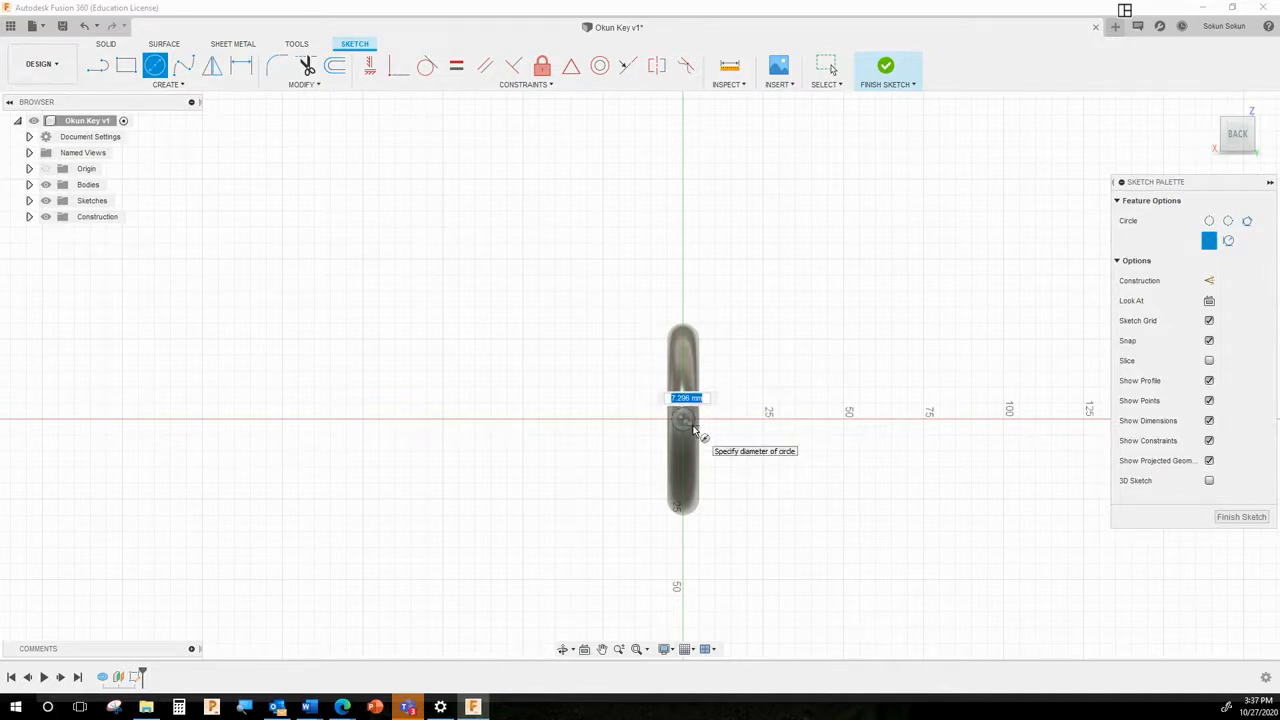
{"action": "left_click", "coordinate": [697, 432]}
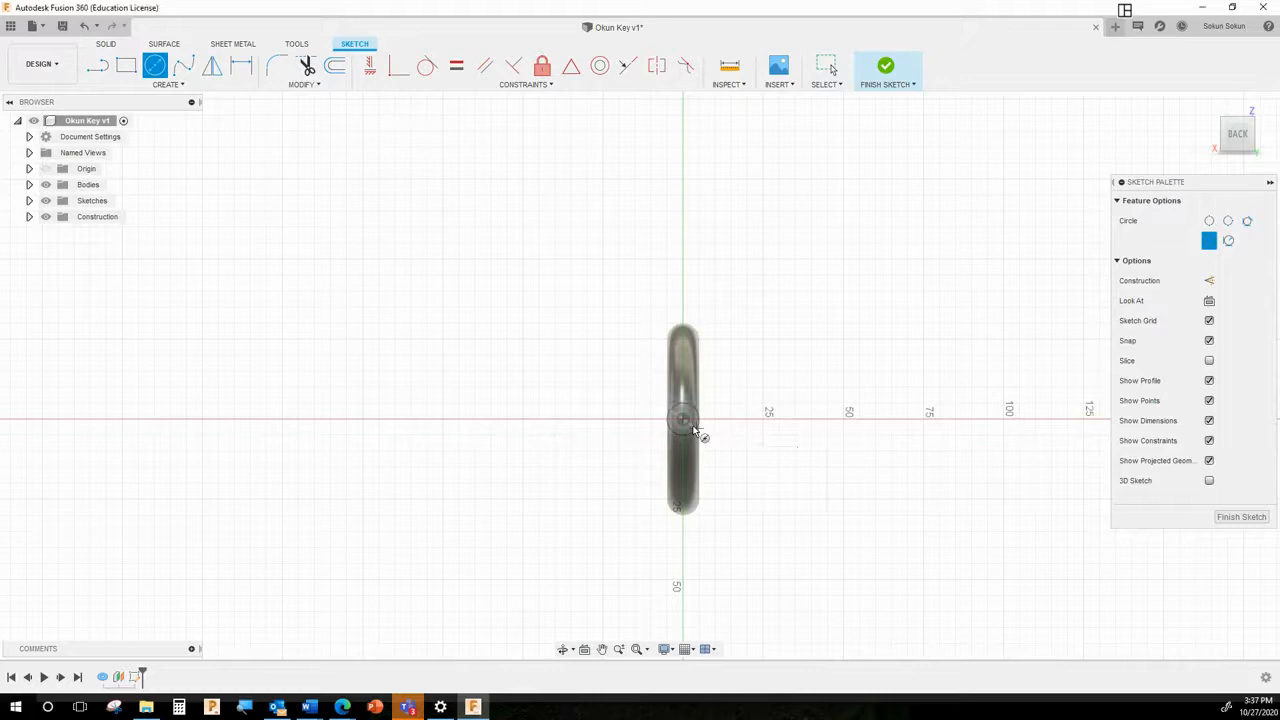
Step: Finish the circle sketch, and undo it together with the offset plane so that only the torus remains
{"action": "key", "text": "Escape"}
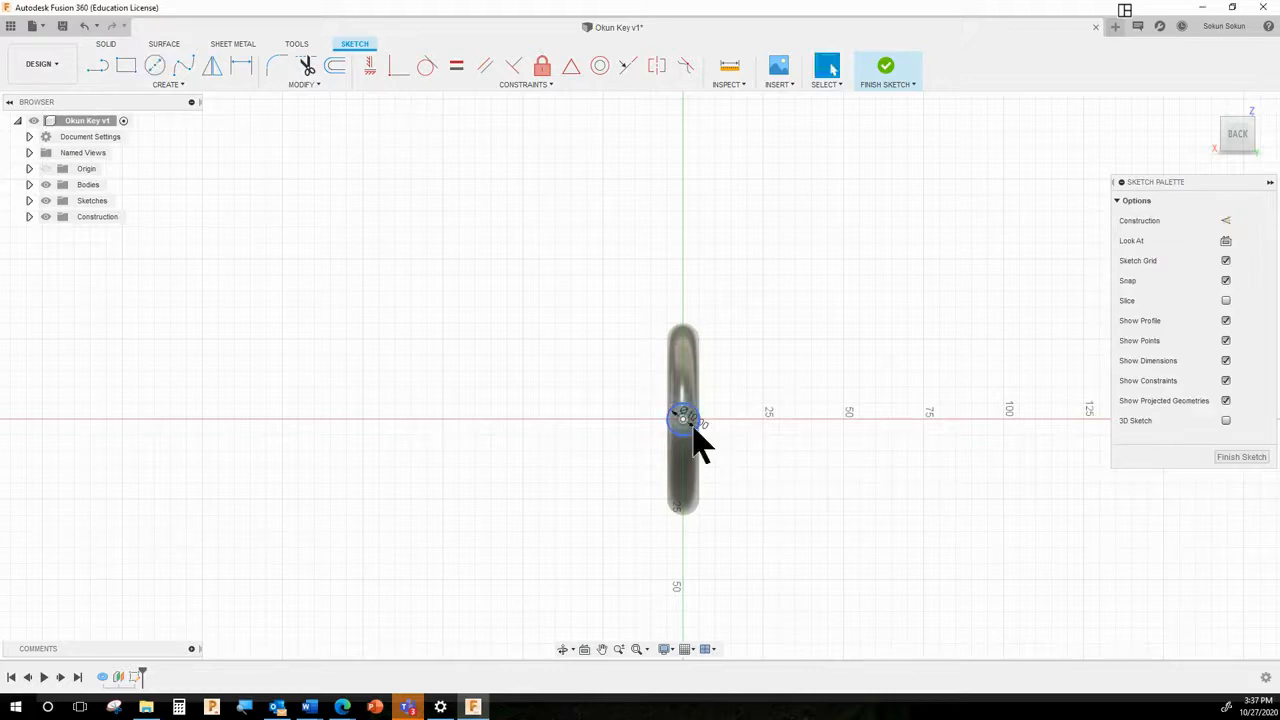
{"action": "left_click", "coordinate": [889, 80]}
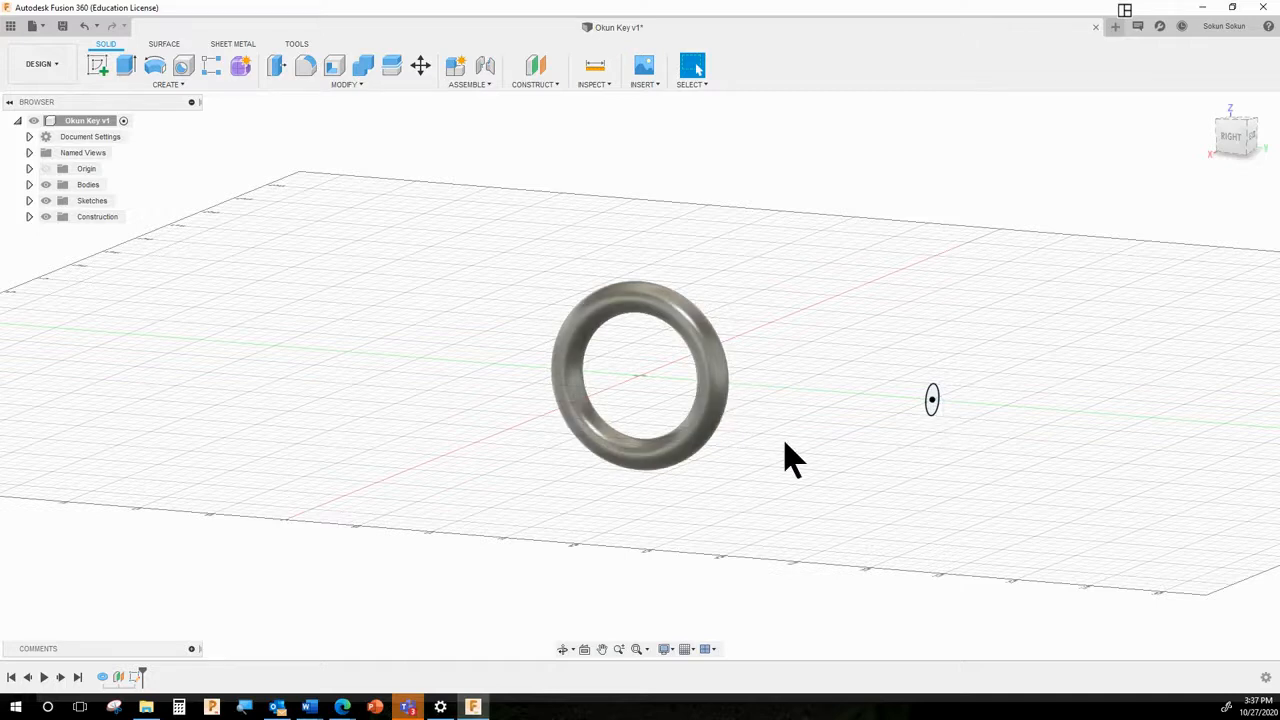
{"action": "key", "text": "ctrl+z"}
{"action": "key", "text": "ctrl+z"}
{"action": "key", "text": "ctrl+z"}
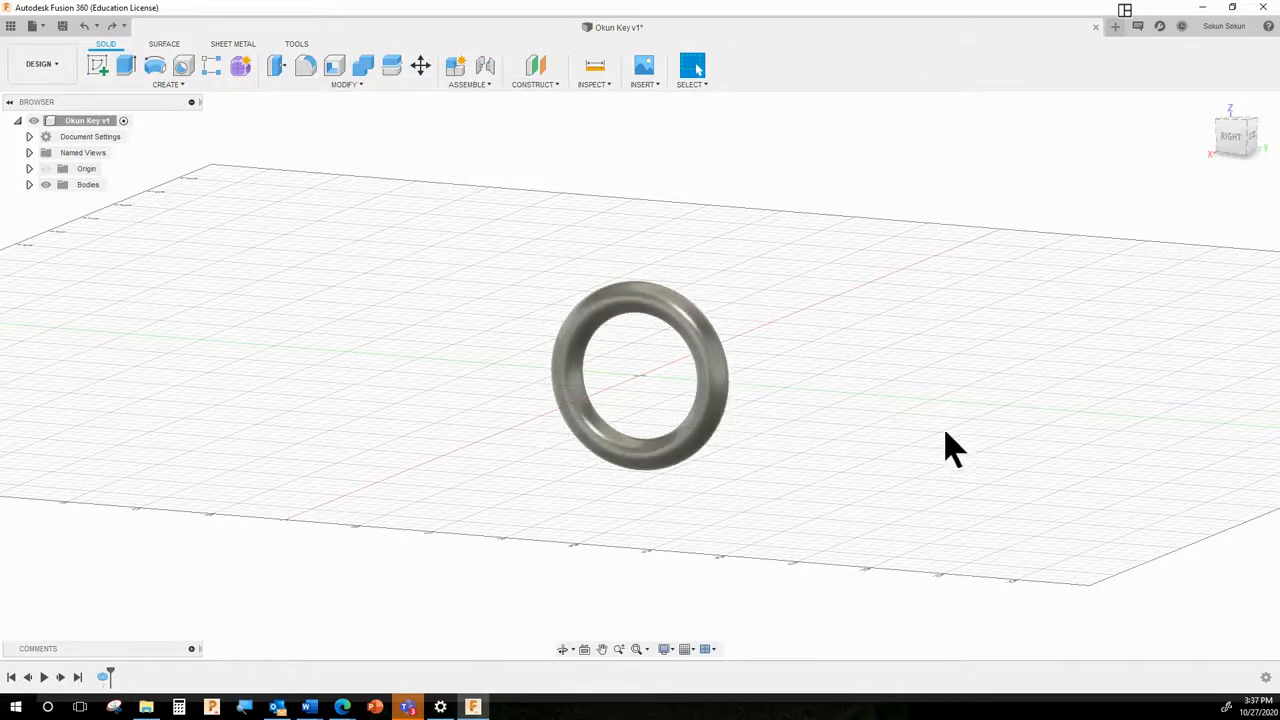
Step: Create a construction plane offset 100 mm from the XZ origin plane, on the positive Y side of the ring
{"action": "left_click", "coordinate": [531, 89]}
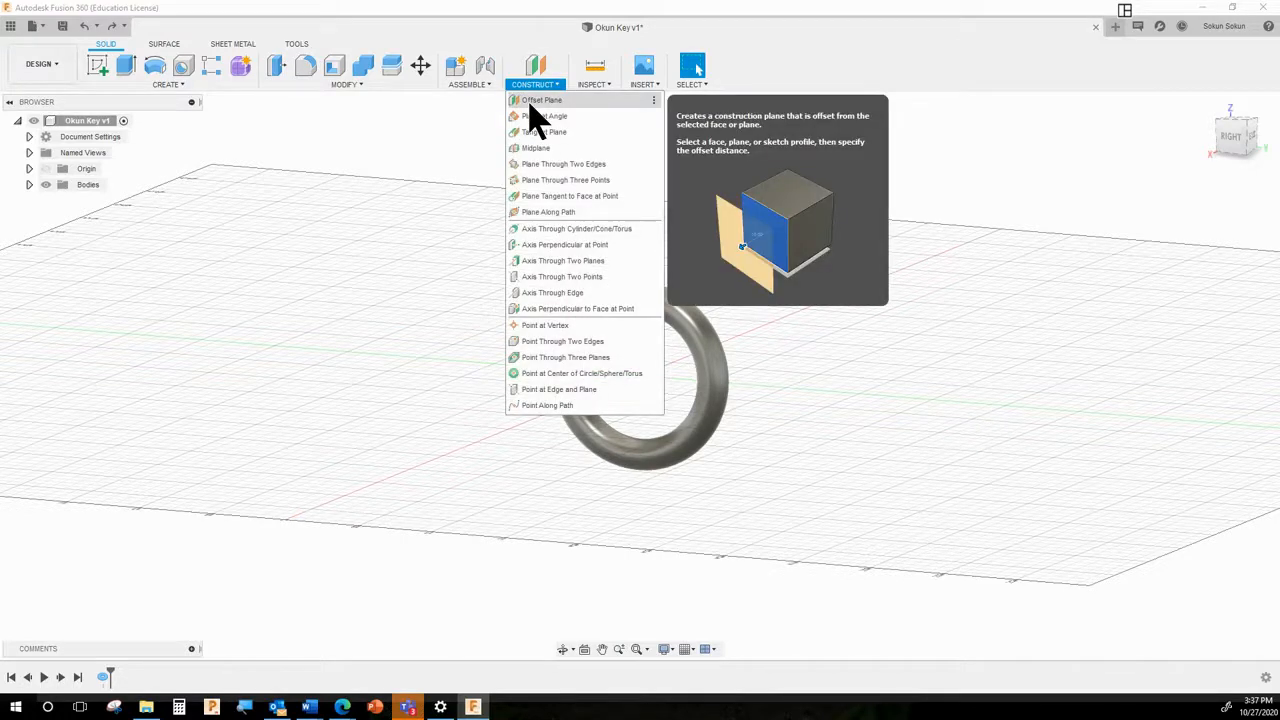
{"action": "left_click", "coordinate": [532, 101]}
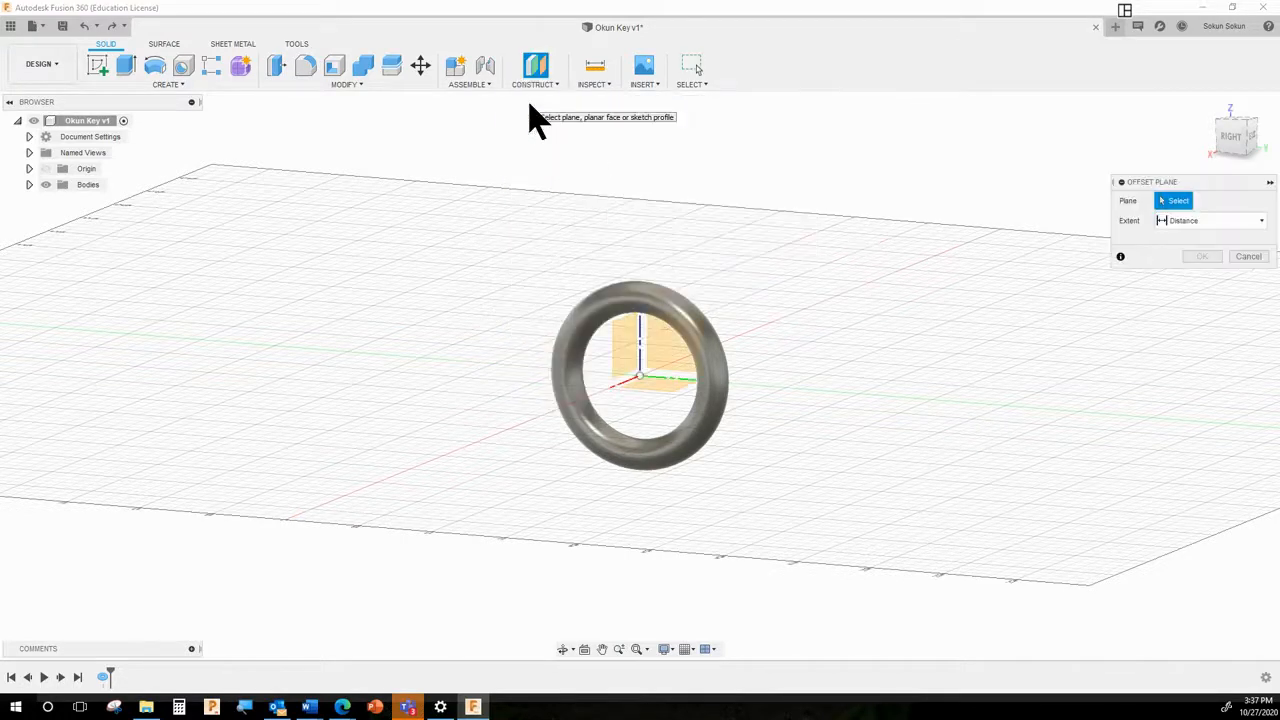
{"action": "left_click", "coordinate": [630, 355]}
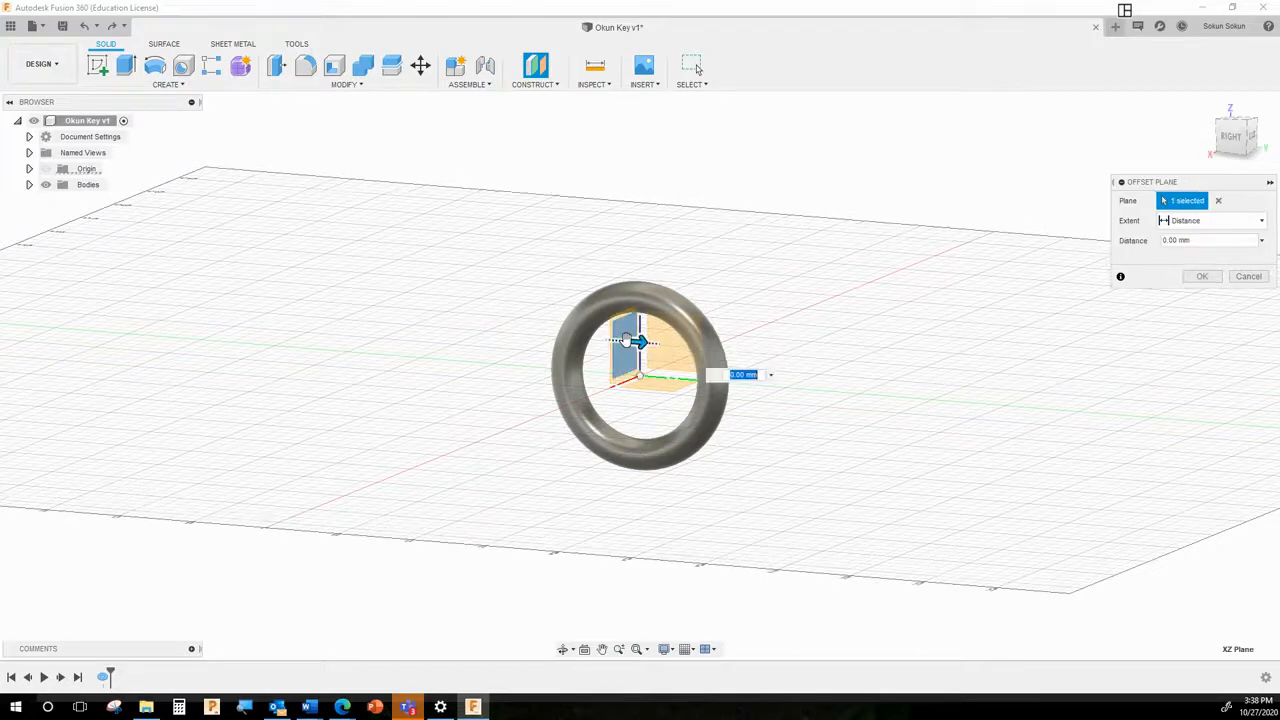
{"action": "type", "text": "100"}
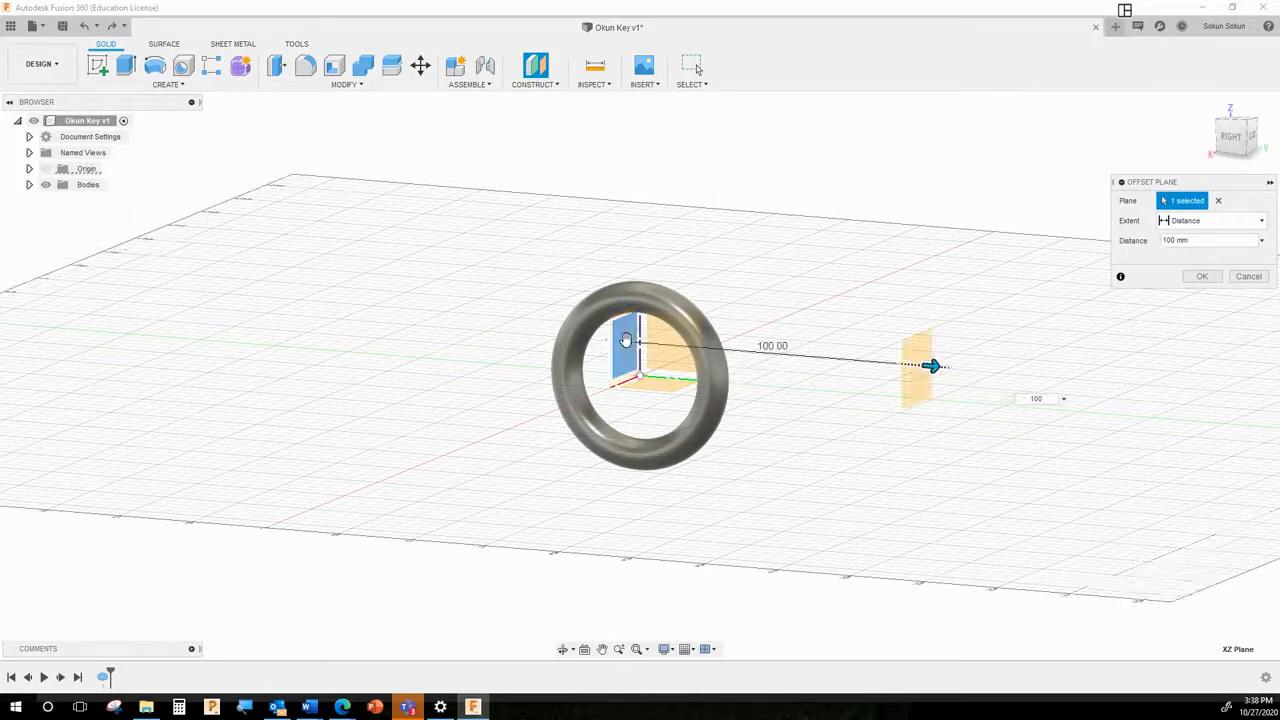
{"action": "key", "text": "Return"}
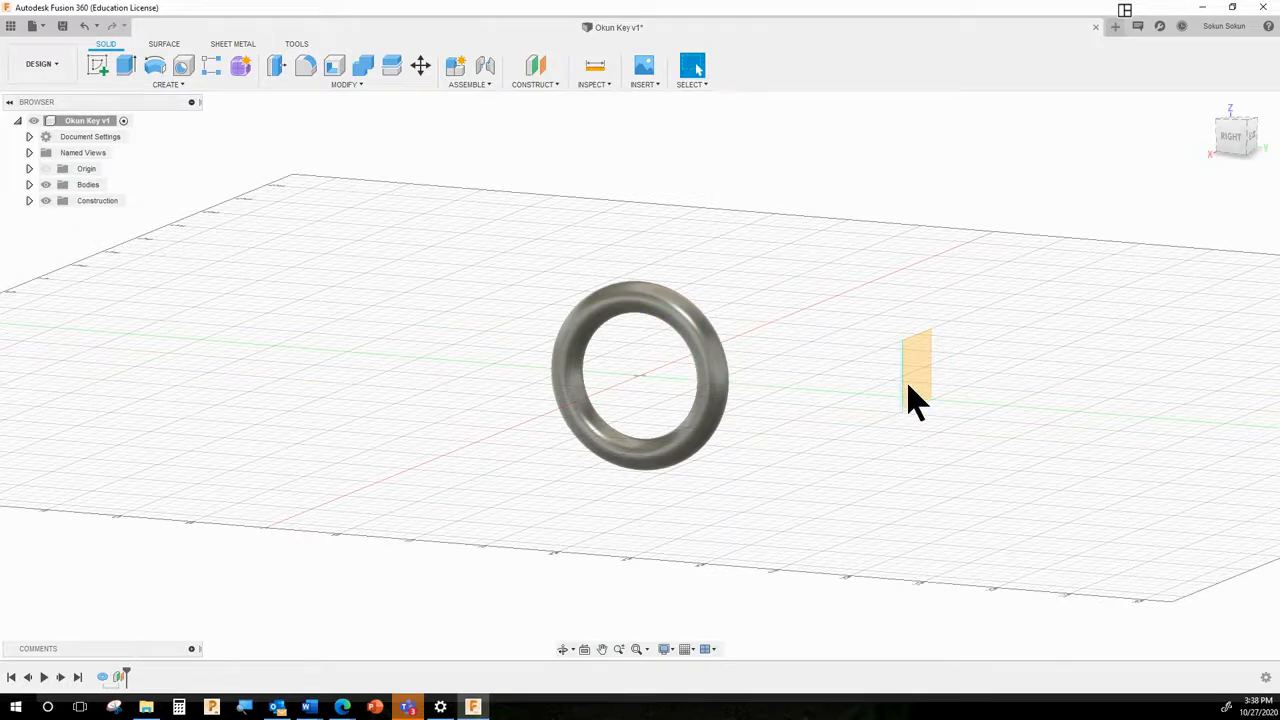
Step: Sketch a 10 mm diameter circle centred on the origin on the offset plane, and finish the sketch
{"action": "left_click", "coordinate": [97, 68]}
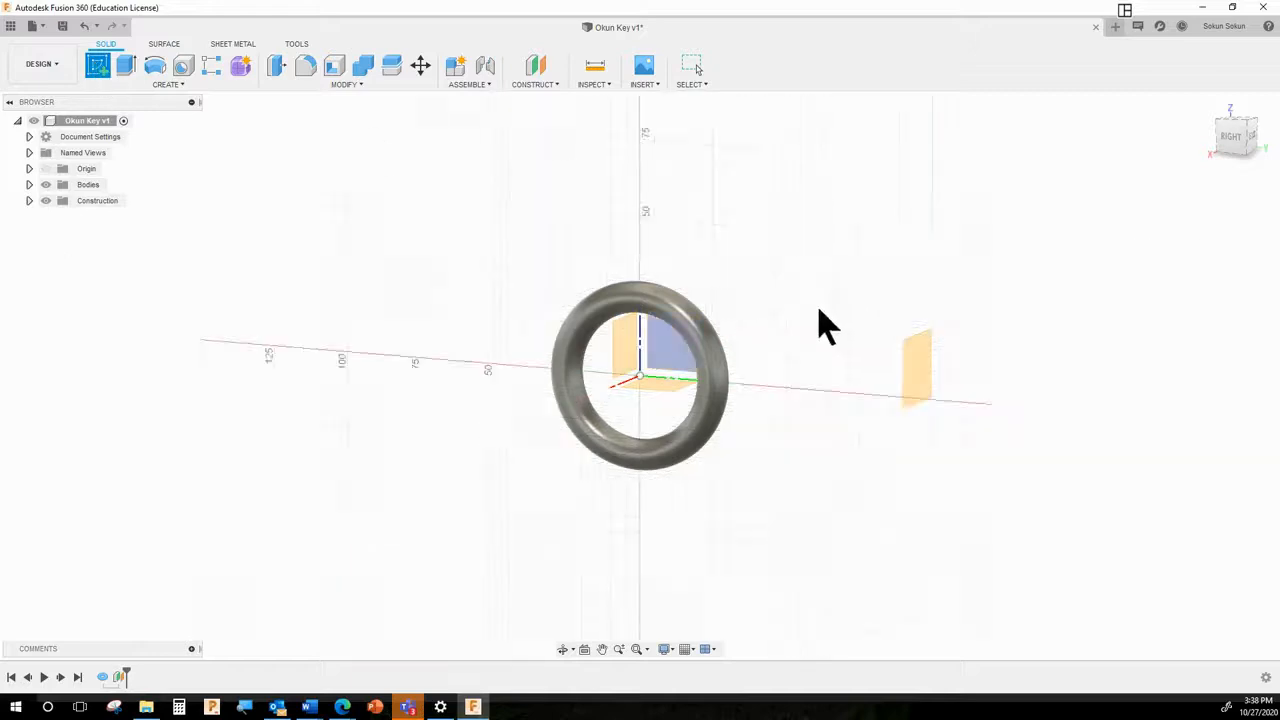
{"action": "left_click", "coordinate": [918, 375]}
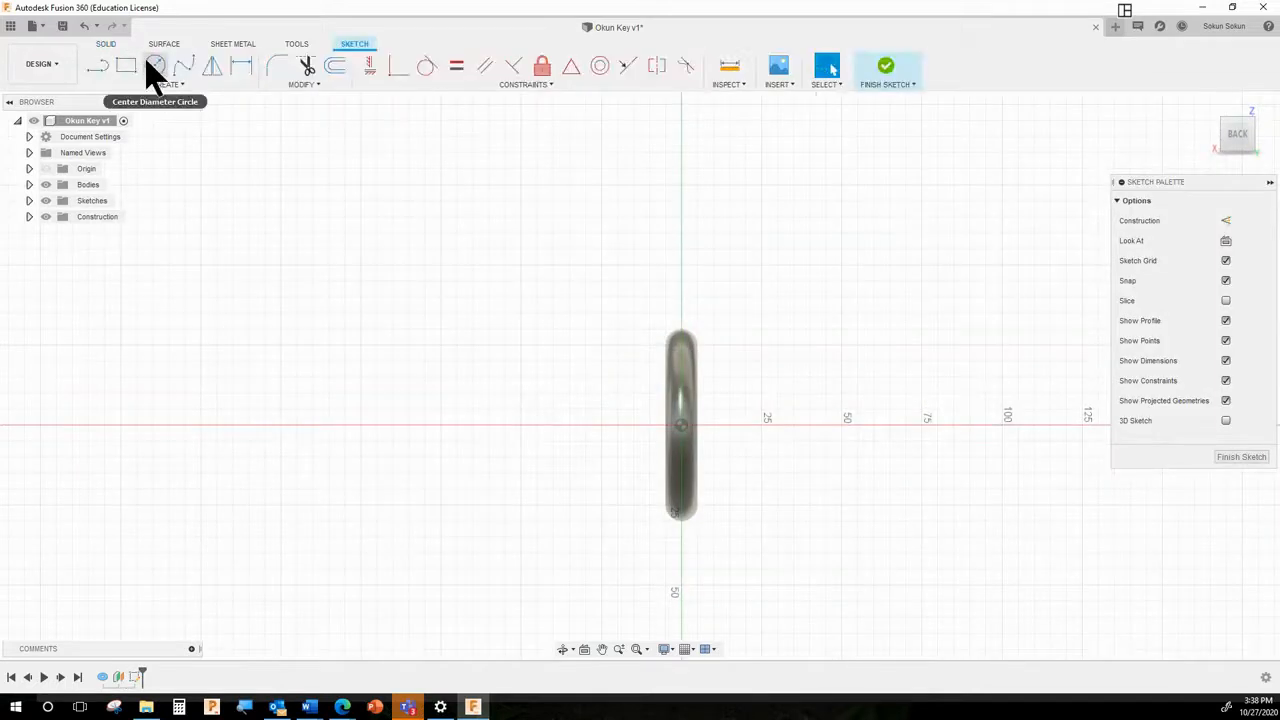
{"action": "left_click", "coordinate": [153, 64]}
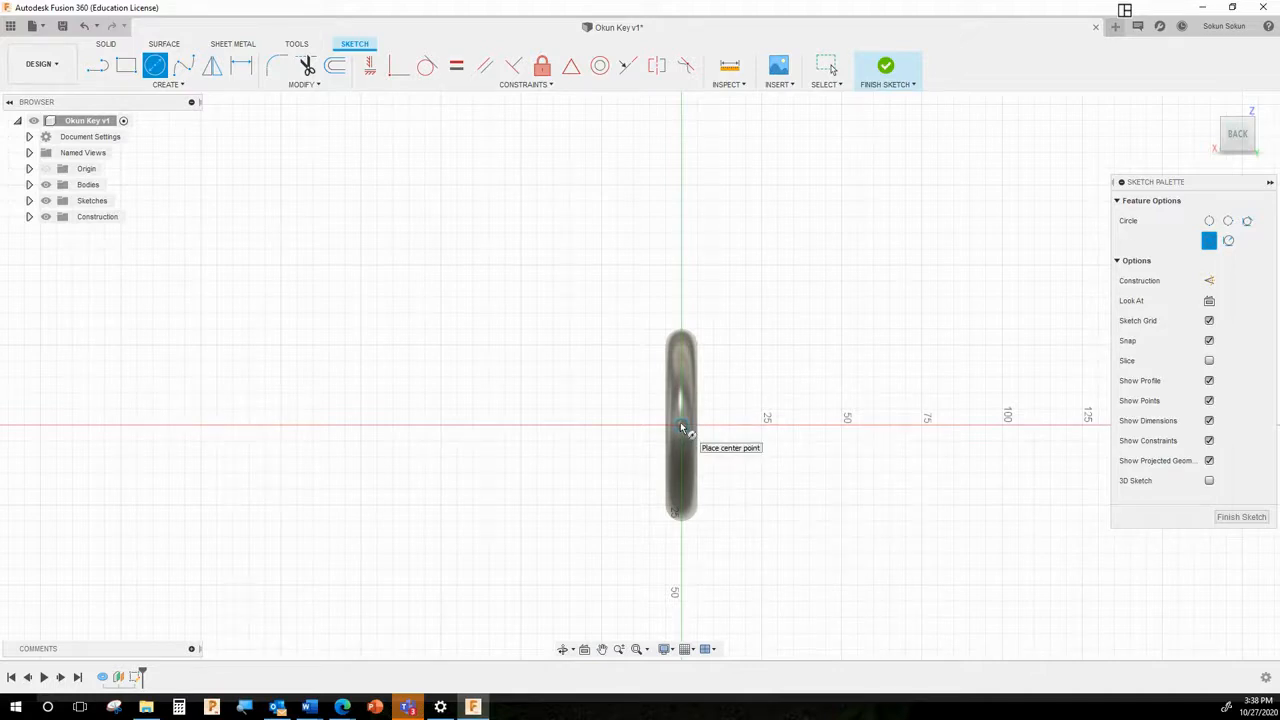
{"action": "left_click", "coordinate": [681, 427]}
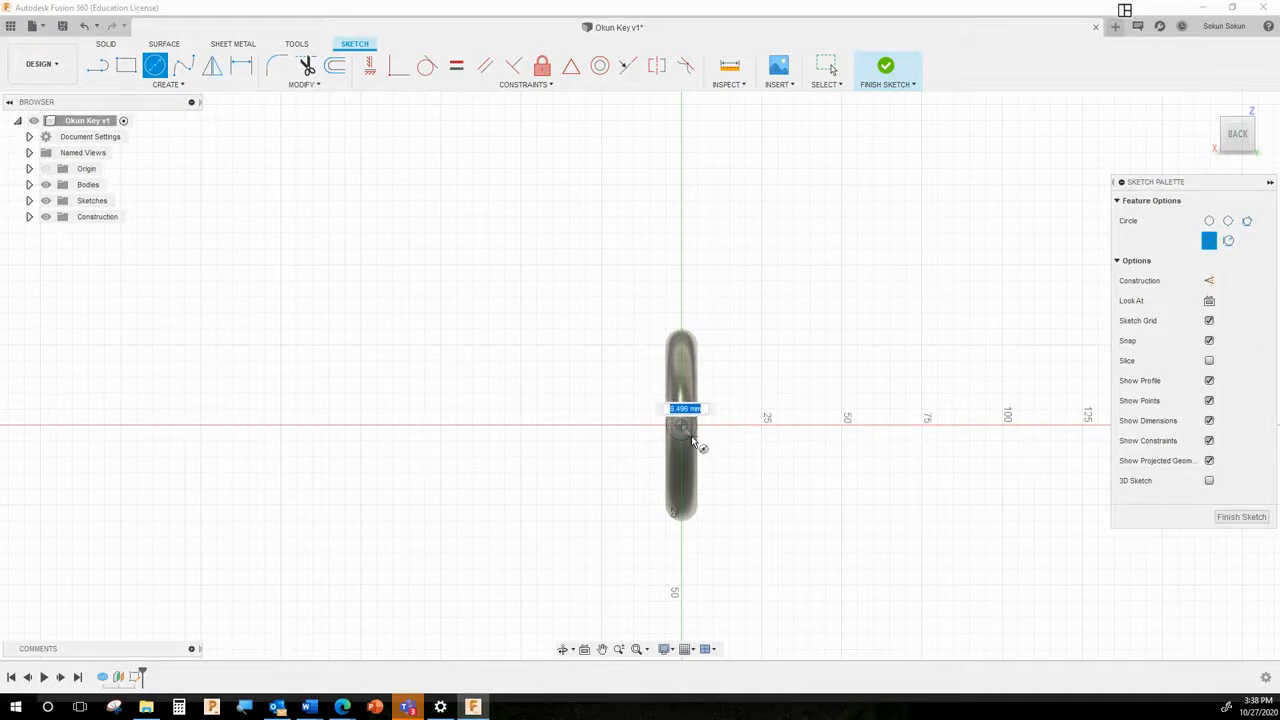
{"action": "type", "text": "10"}
{"action": "key", "text": "Return"}
{"action": "key", "text": "Escape"}
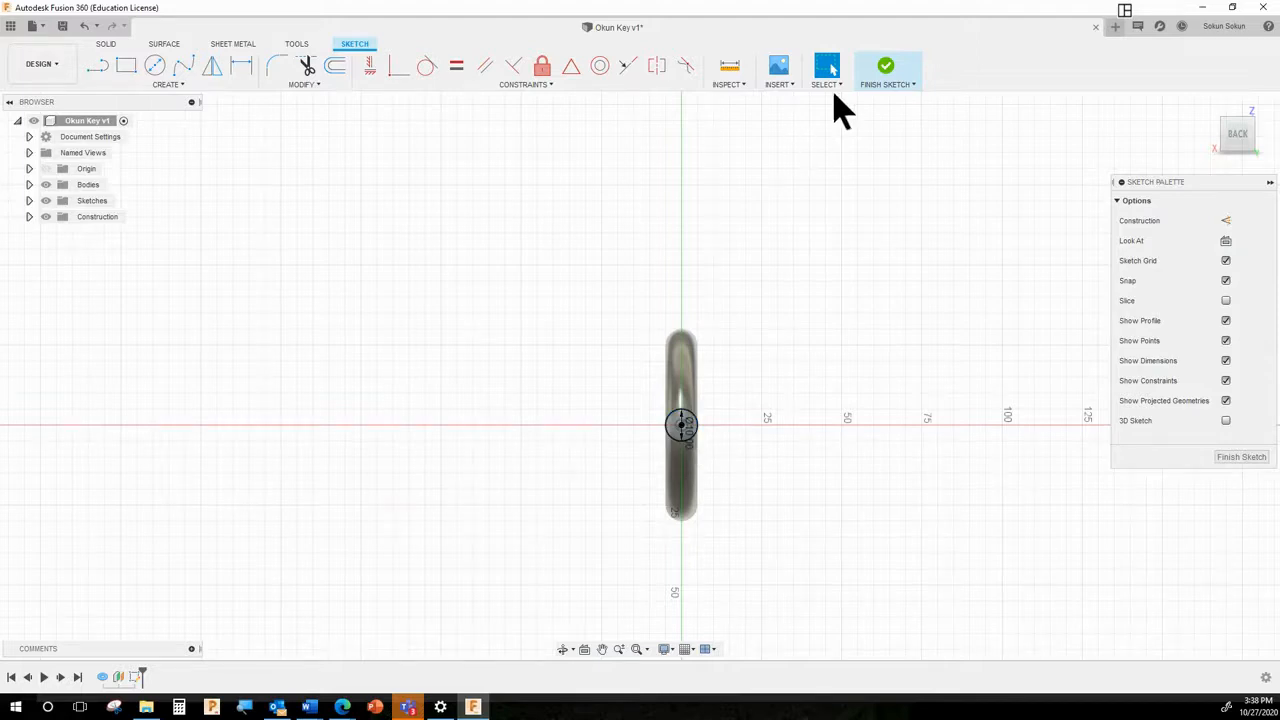
{"action": "left_click", "coordinate": [889, 80]}
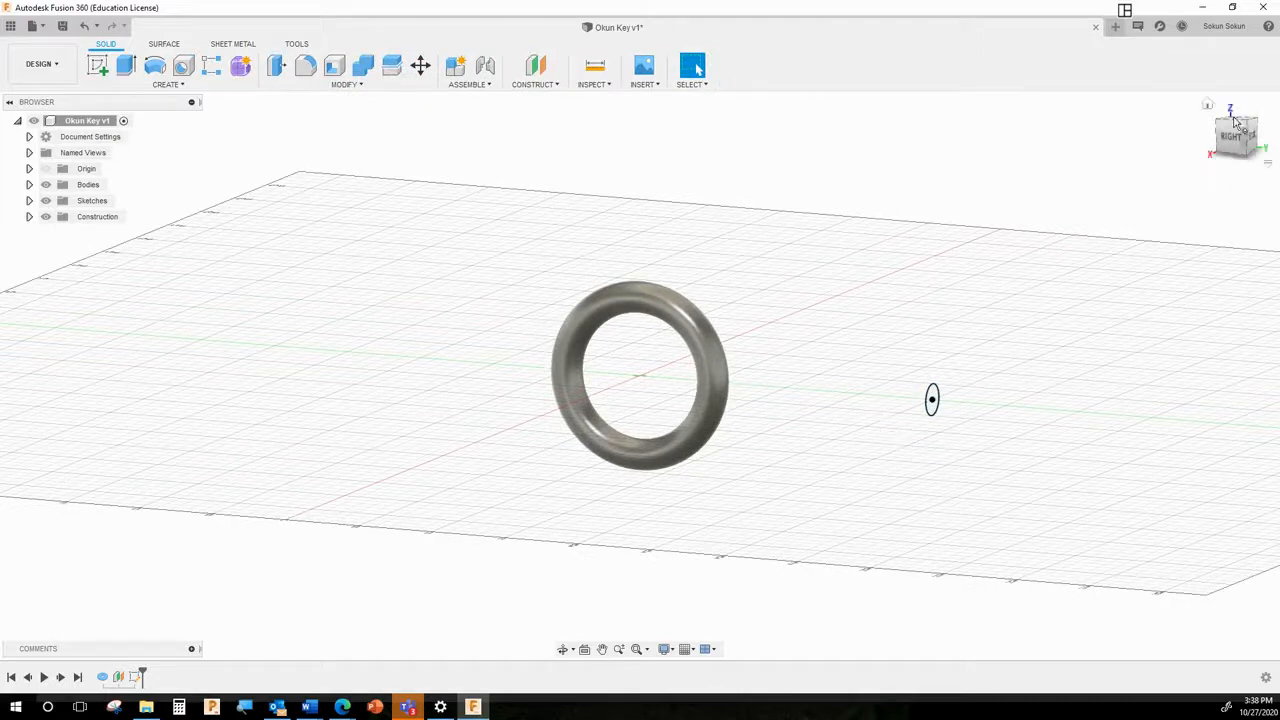
Step: Press Pull the circle profile 65 mm from the offset plane toward the ring, keeping the extrusion open
{"action": "left_click_drag", "start_coordinate": [1230, 138], "coordinate": [1216, 140]}
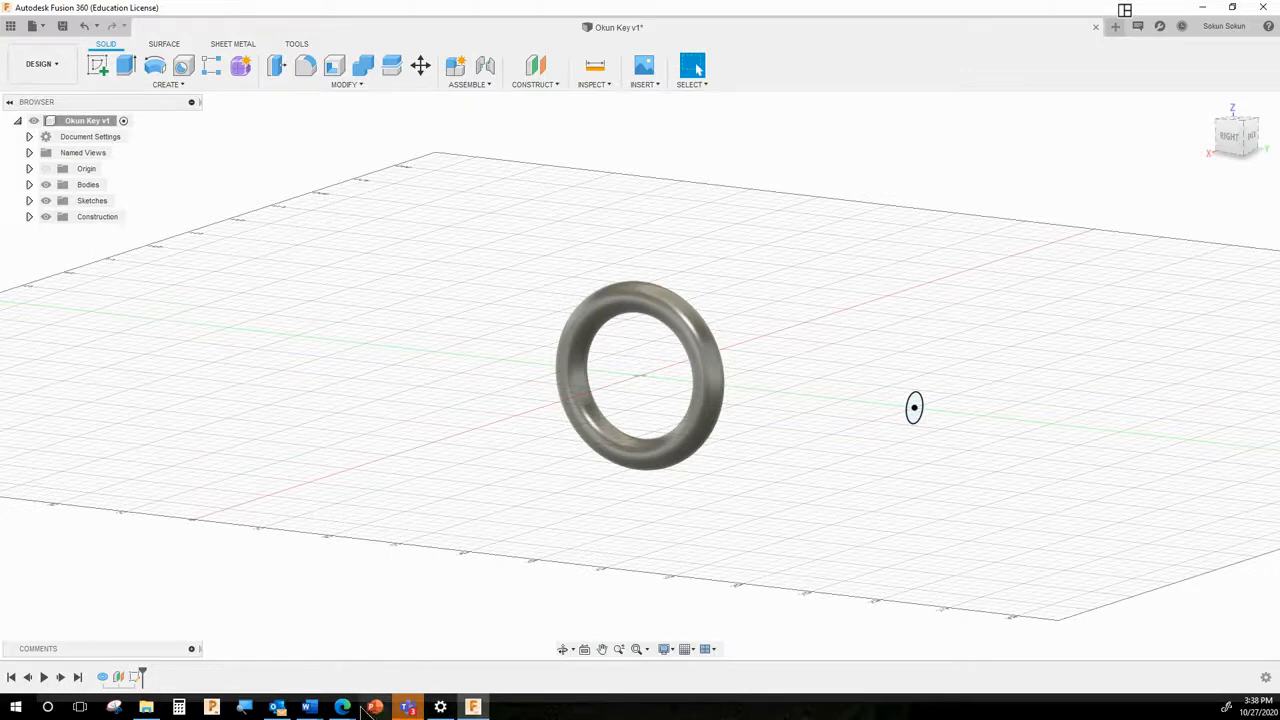
{"action": "mouse_move", "coordinate": [343, 707]}
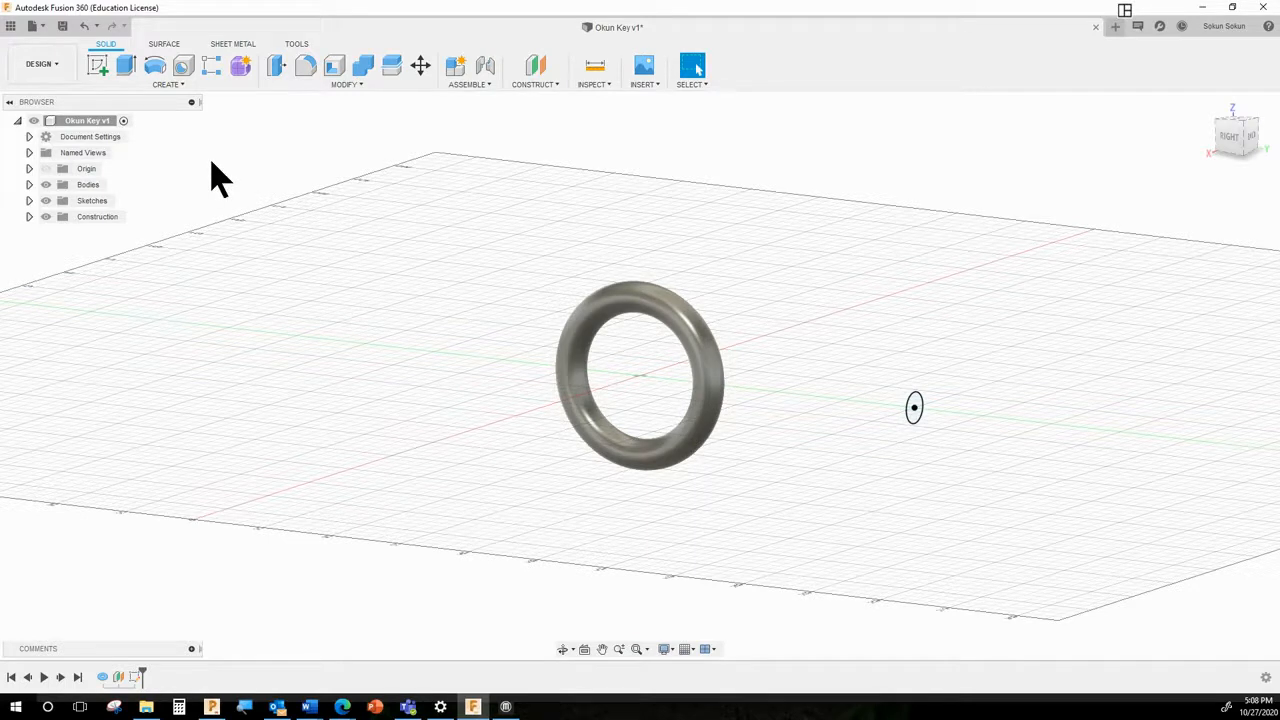
{"action": "left_click", "coordinate": [343, 87]}
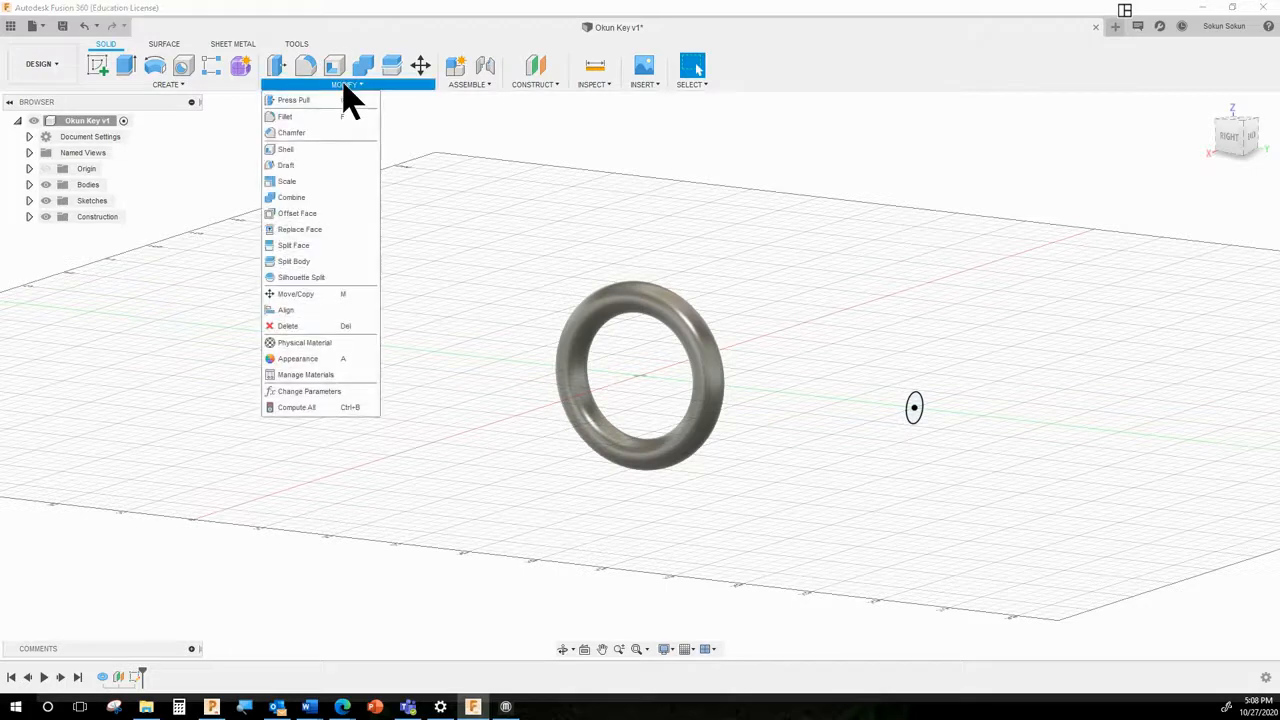
{"action": "left_click", "coordinate": [295, 100]}
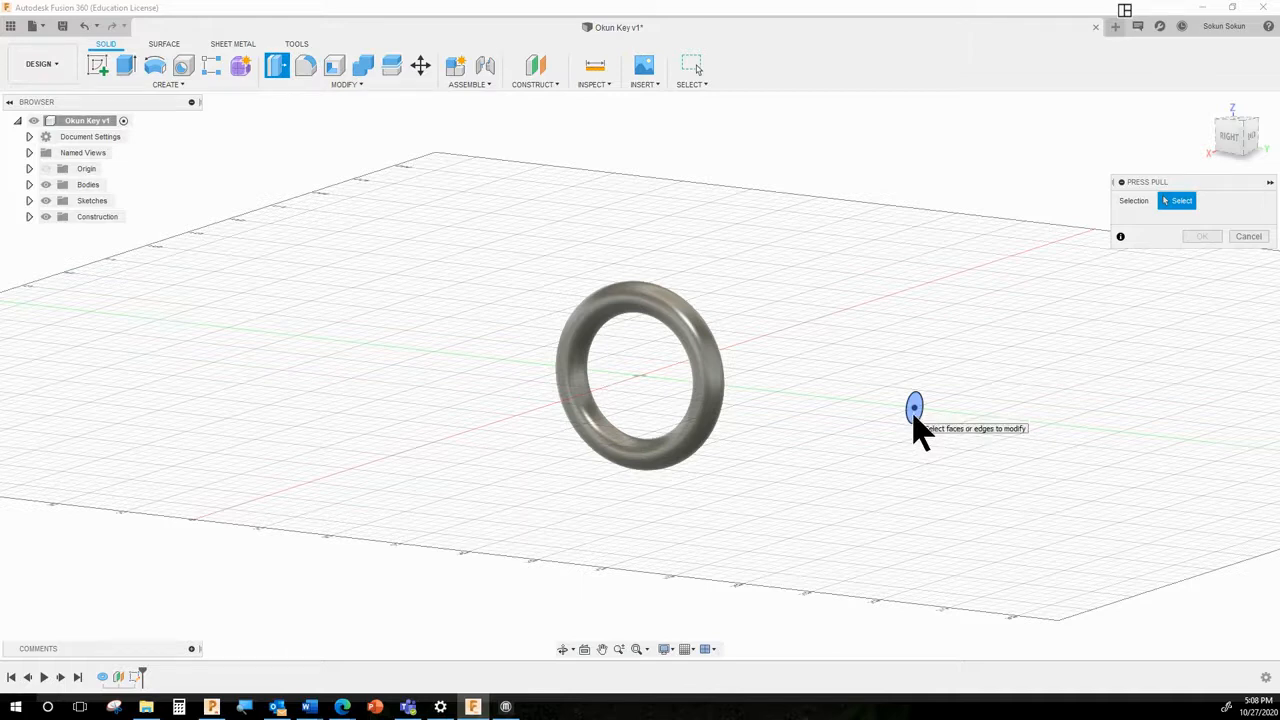
{"action": "left_click", "coordinate": [914, 418]}
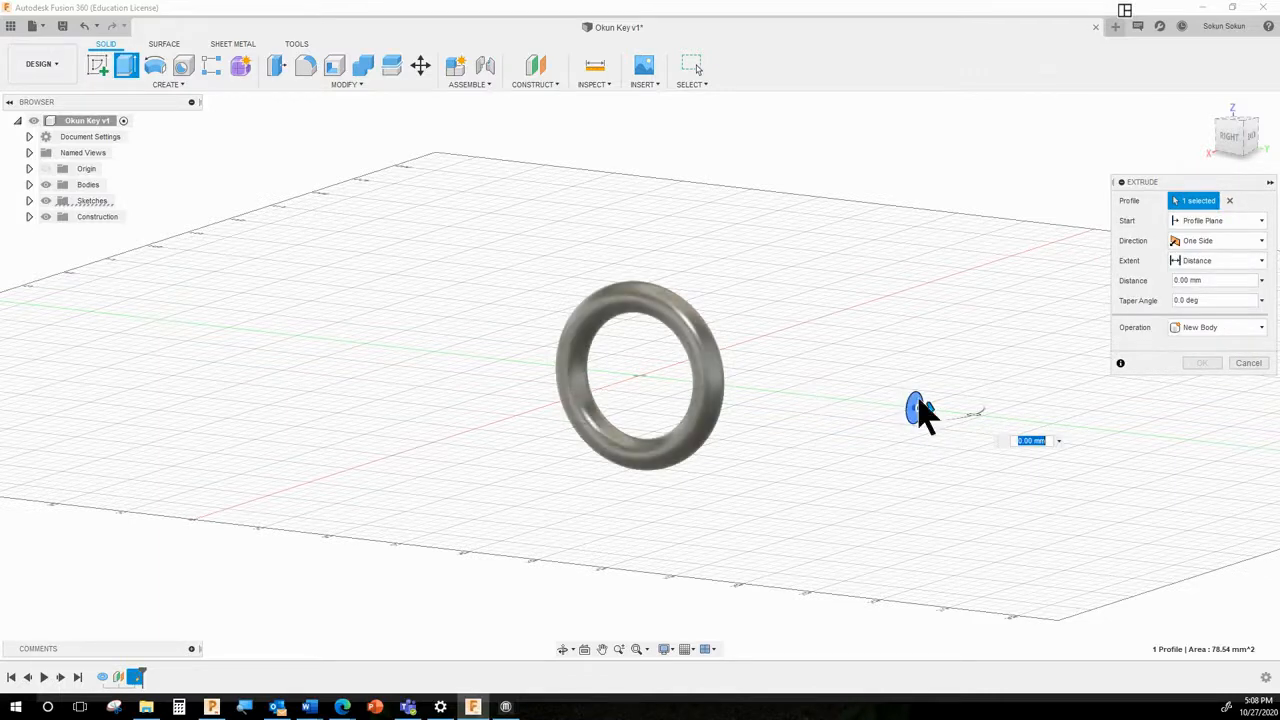
{"action": "left_click_drag", "start_coordinate": [925, 405], "coordinate": [750, 404]}
{"action": "middle_click_drag", "start_coordinate": [754, 497], "coordinate": [800, 490], "text": "shift"}
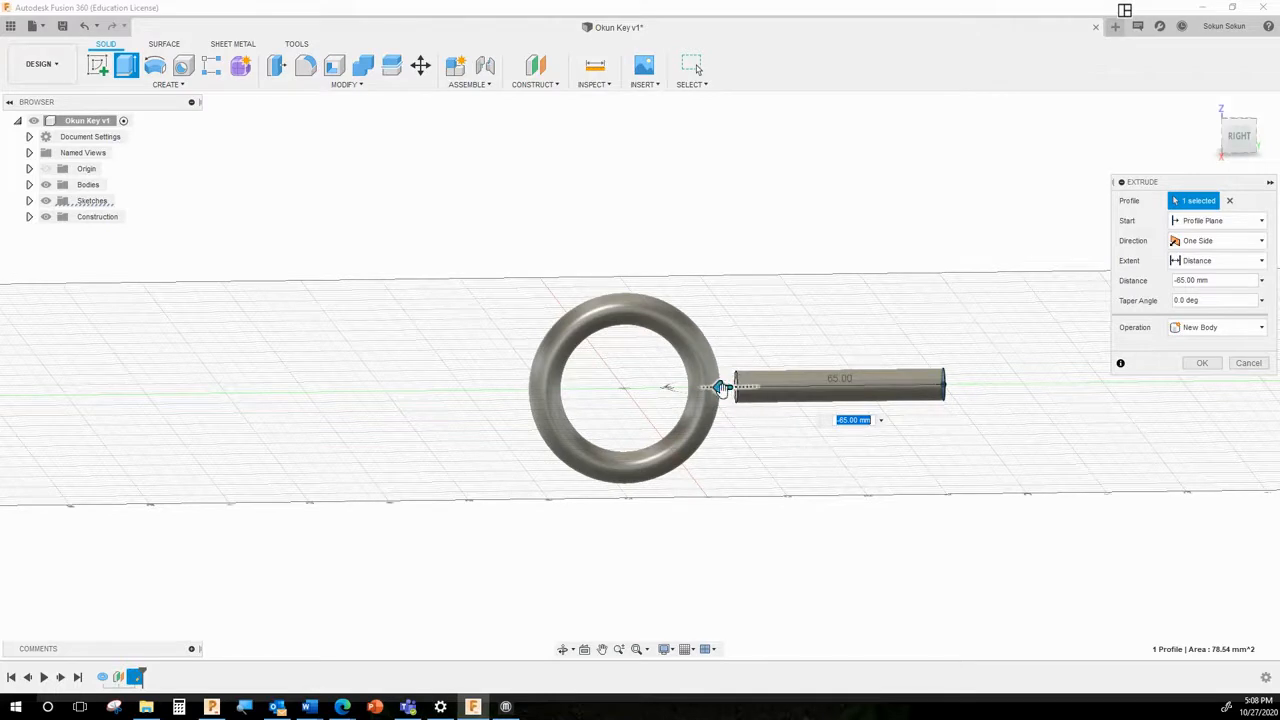
{"action": "middle_click_drag", "start_coordinate": [755, 447], "coordinate": [723, 466], "text": "shift"}
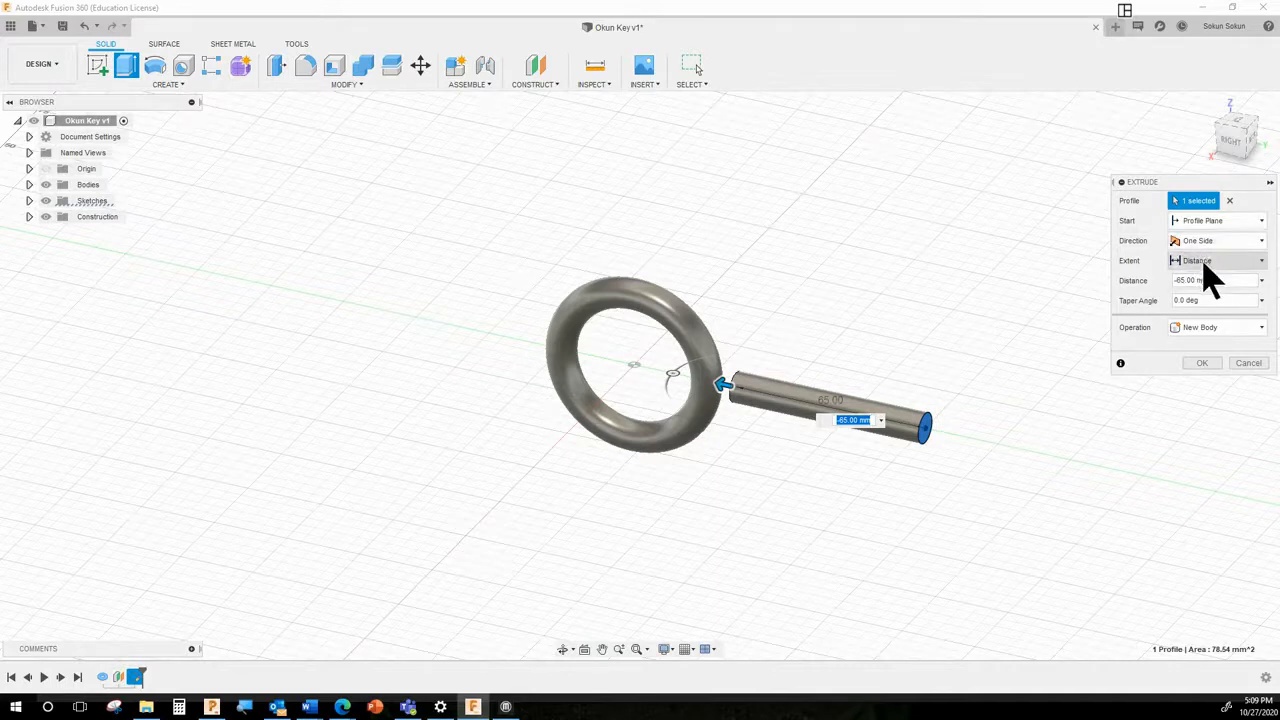
Step: Set the extrusion's extent to To Object with the ring's surface as target, and complete it with the Join operation
{"action": "left_click", "coordinate": [1210, 270]}
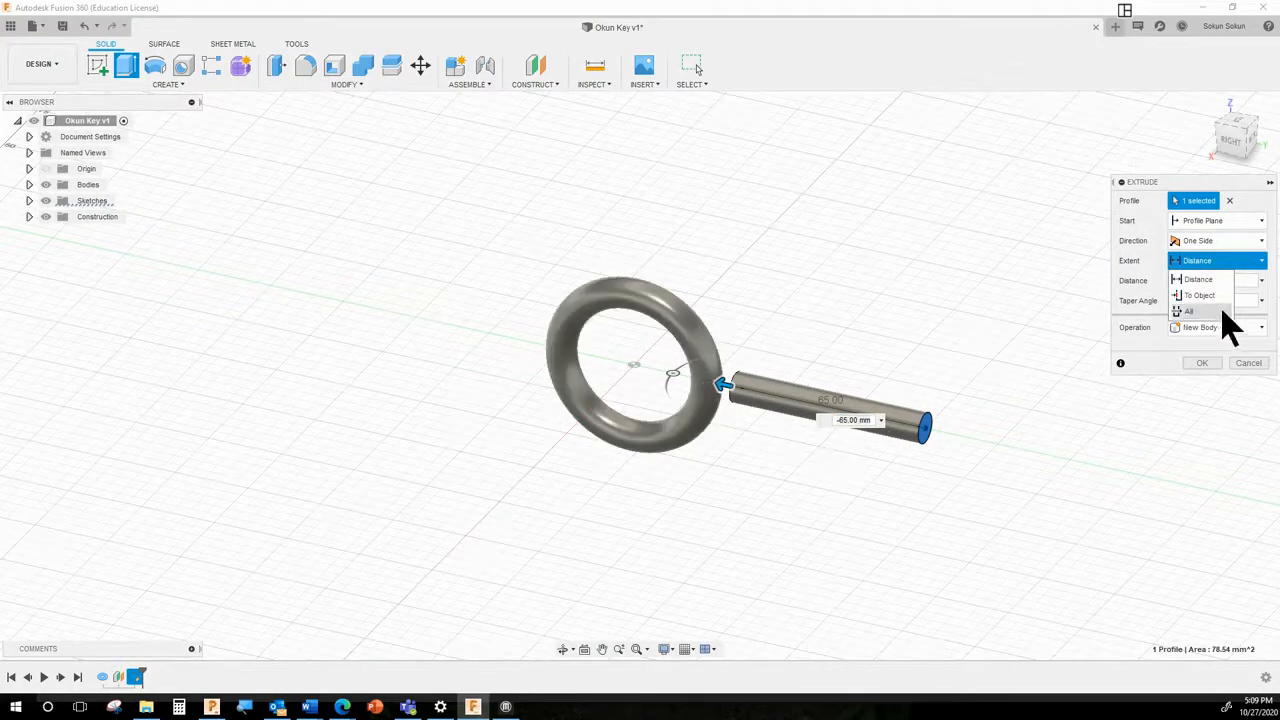
{"action": "left_click", "coordinate": [1205, 296]}
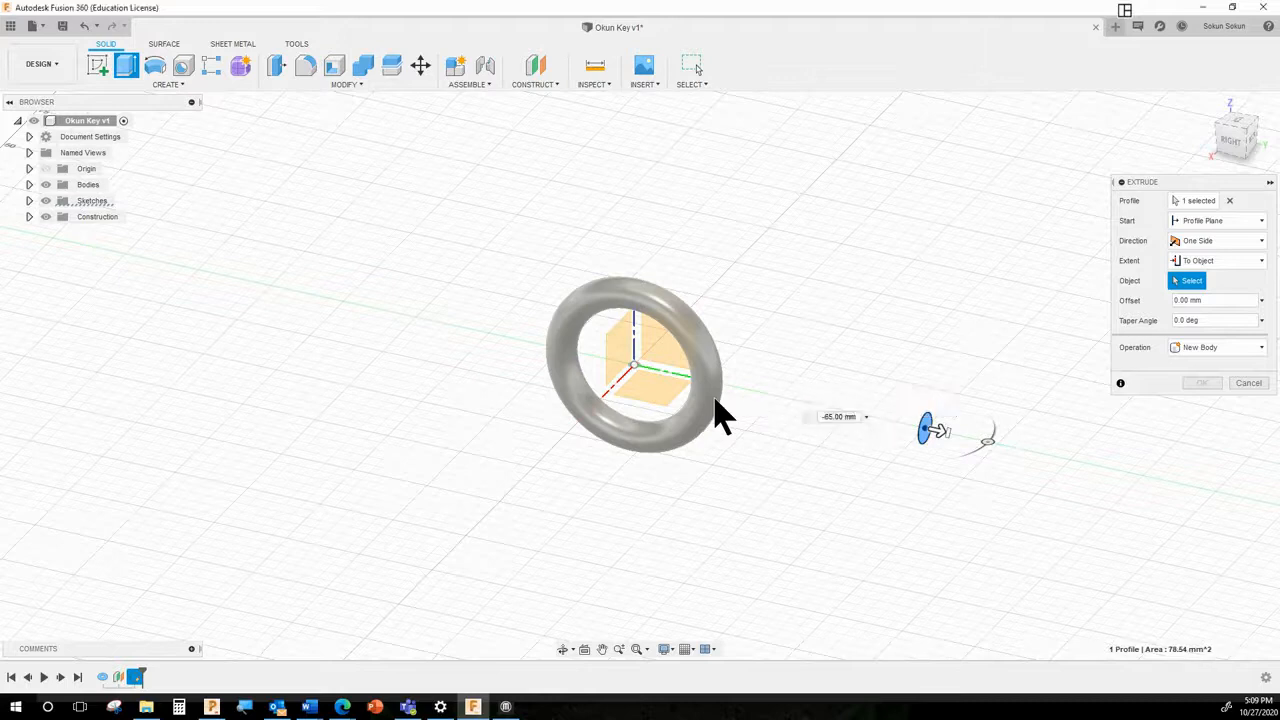
{"action": "left_click", "coordinate": [716, 412]}
{"action": "middle_click_drag", "start_coordinate": [749, 480], "coordinate": [766, 440], "text": "shift"}
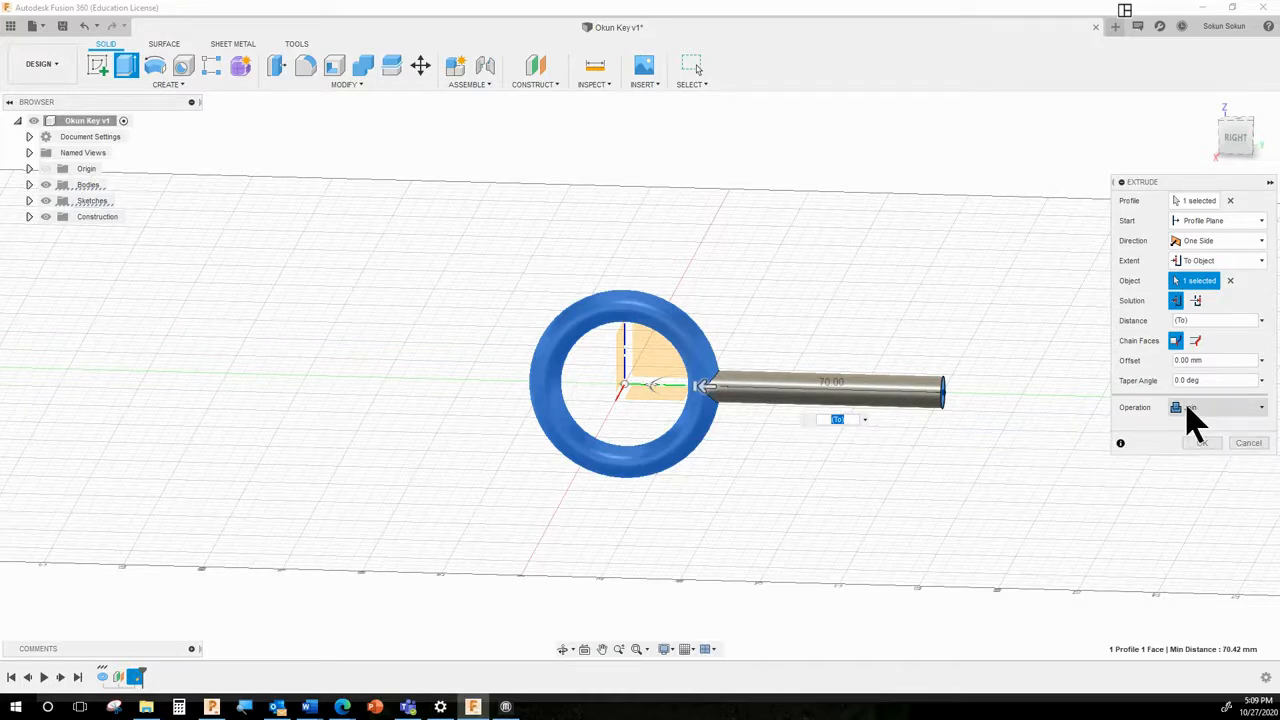
{"action": "left_click", "coordinate": [1195, 408]}
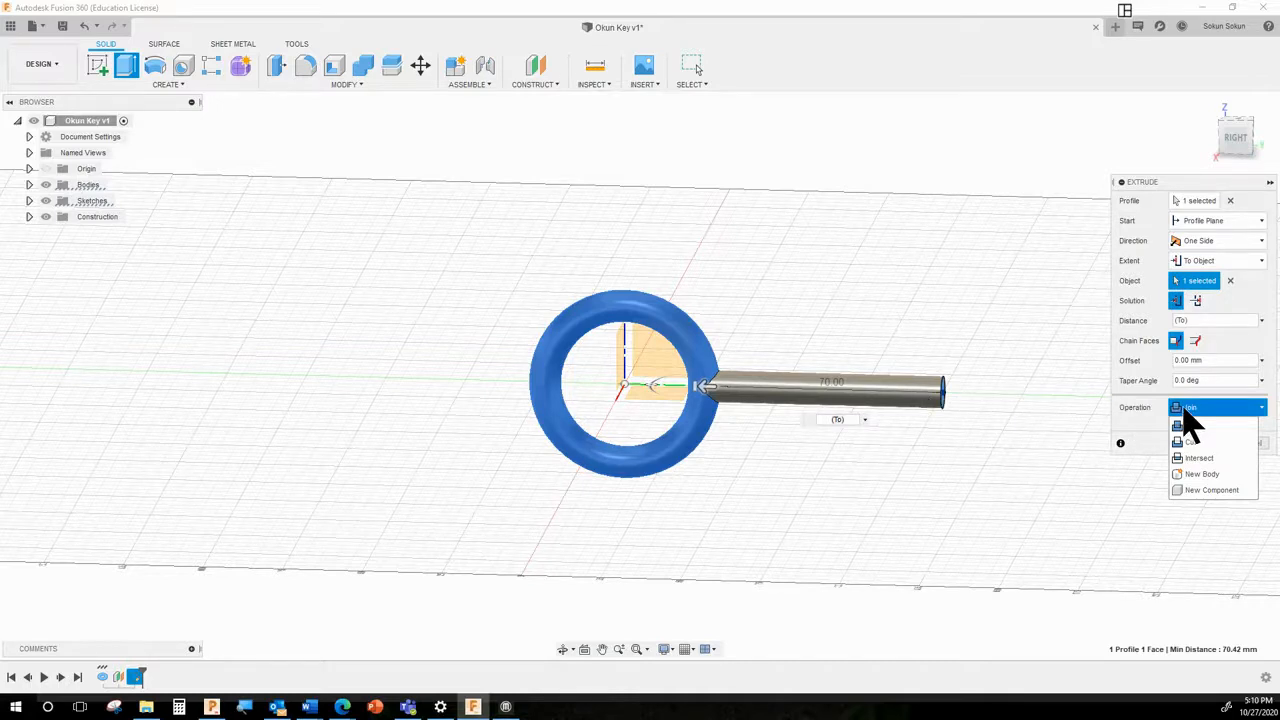
{"action": "left_click", "coordinate": [1190, 422]}
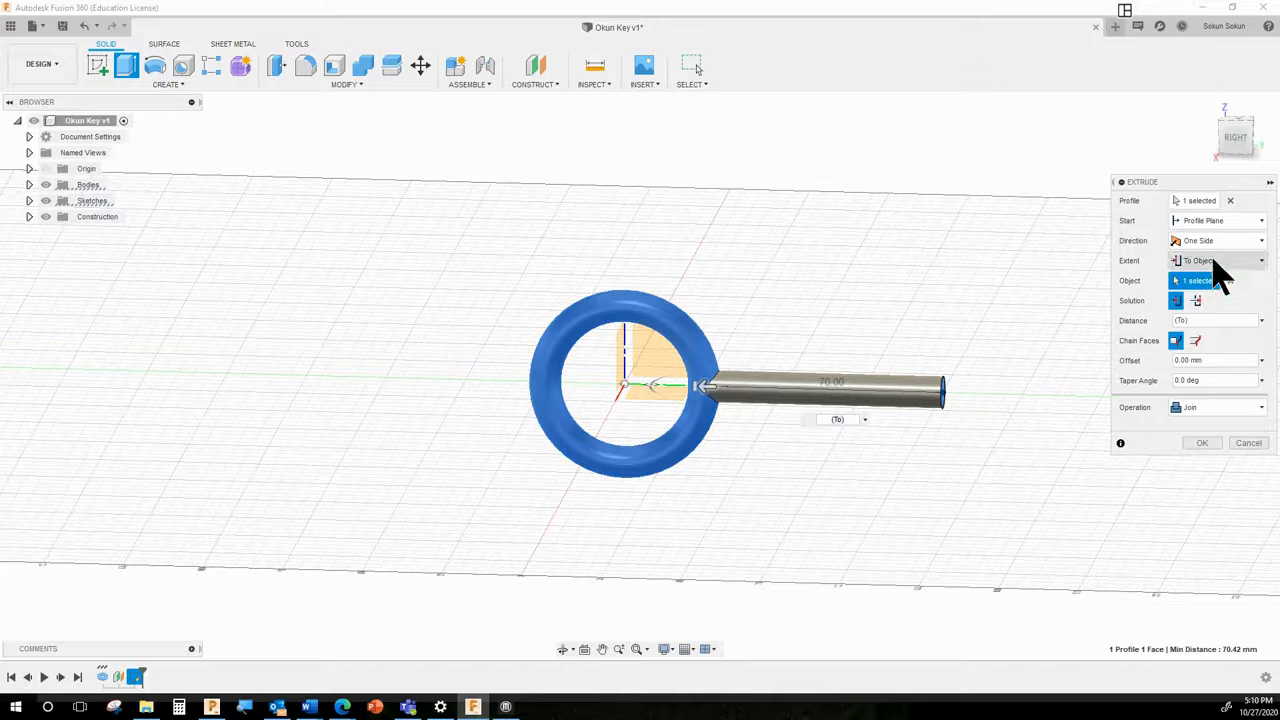
{"action": "left_click", "coordinate": [1213, 262]}
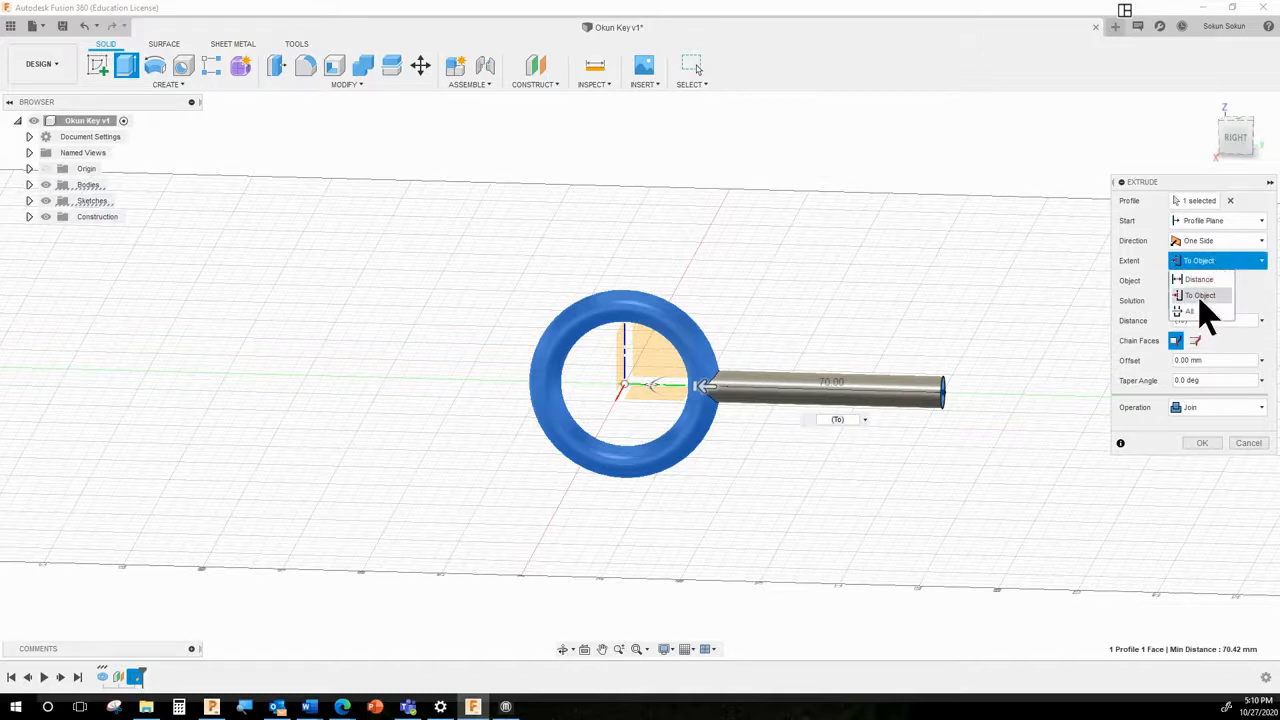
{"action": "left_click", "coordinate": [1201, 296]}
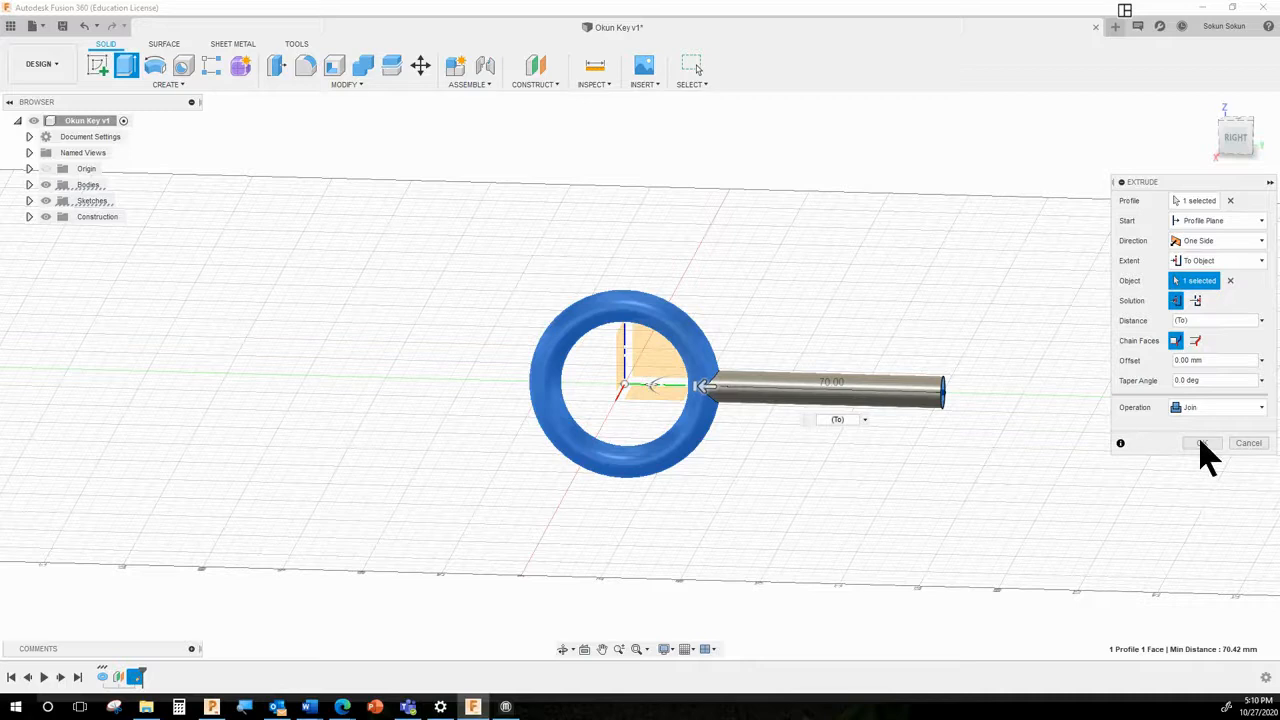
{"action": "left_click", "coordinate": [1200, 444]}
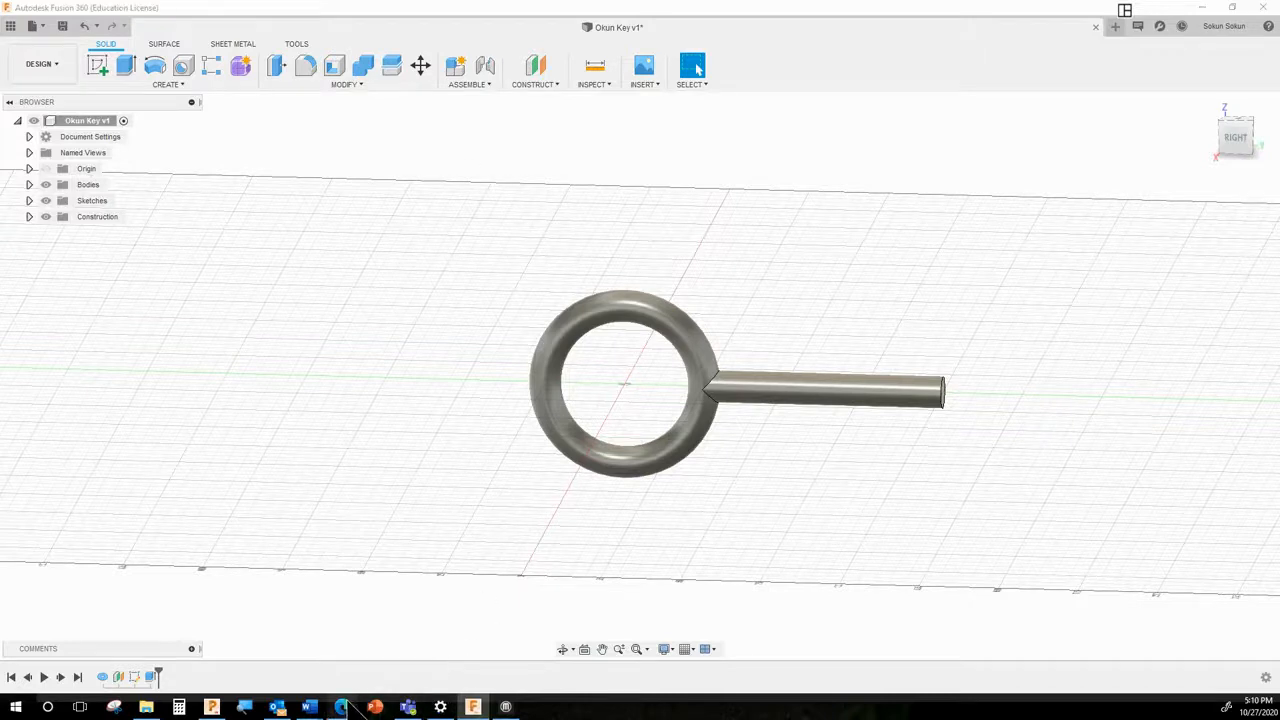
{"action": "mouse_move", "coordinate": [342, 706]}
{"action": "left_click", "coordinate": [190, 665]}
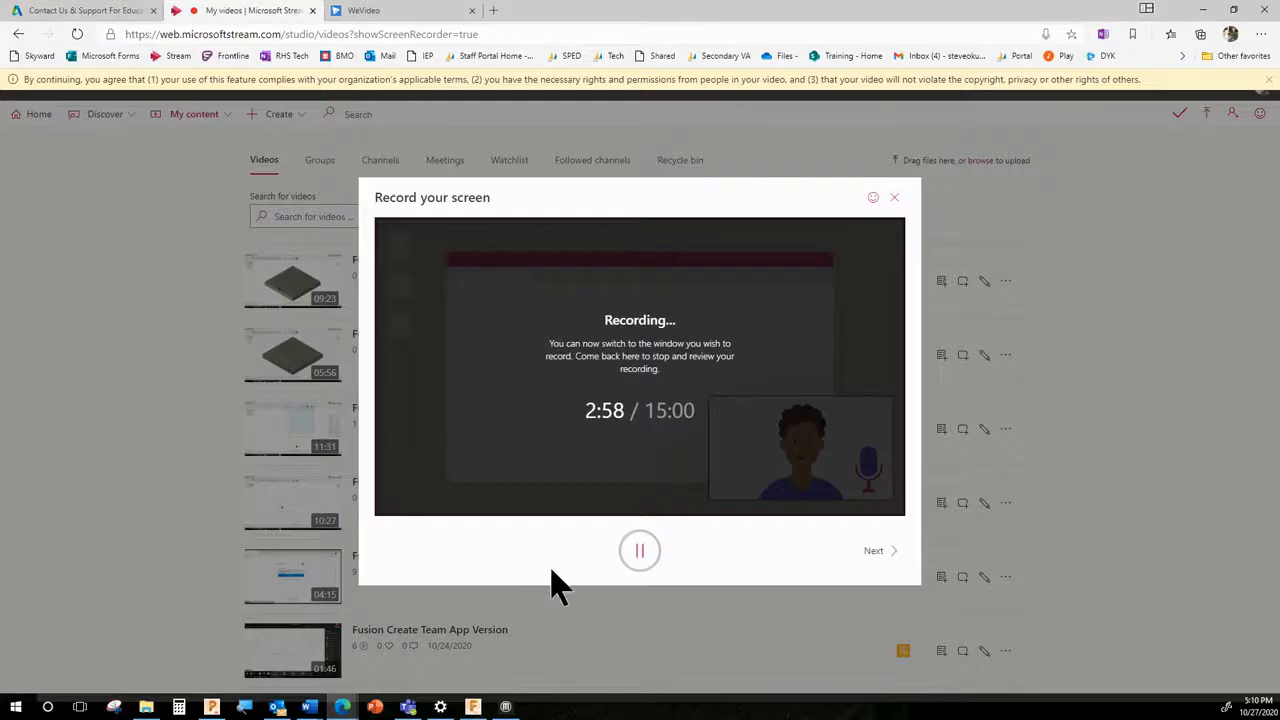
{"action": "left_click", "coordinate": [474, 707]}
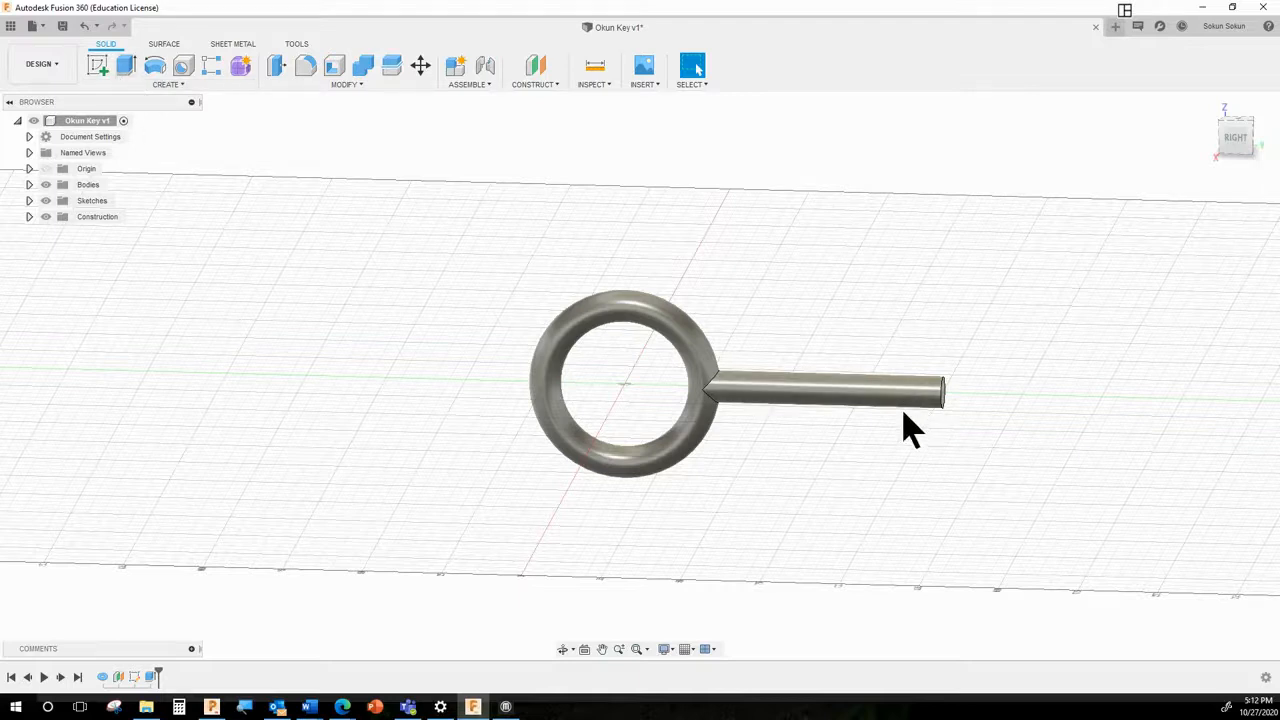
{"action": "left_click", "coordinate": [10, 26]}
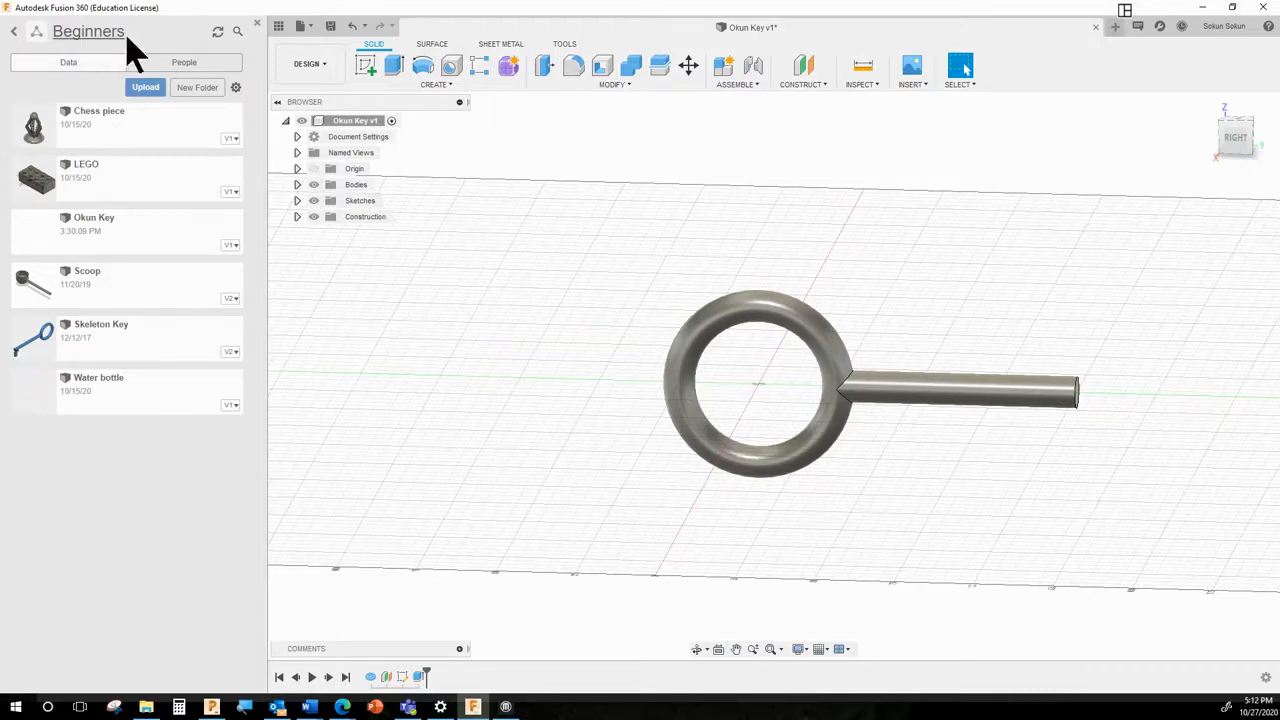
{"action": "left_click", "coordinate": [257, 23]}
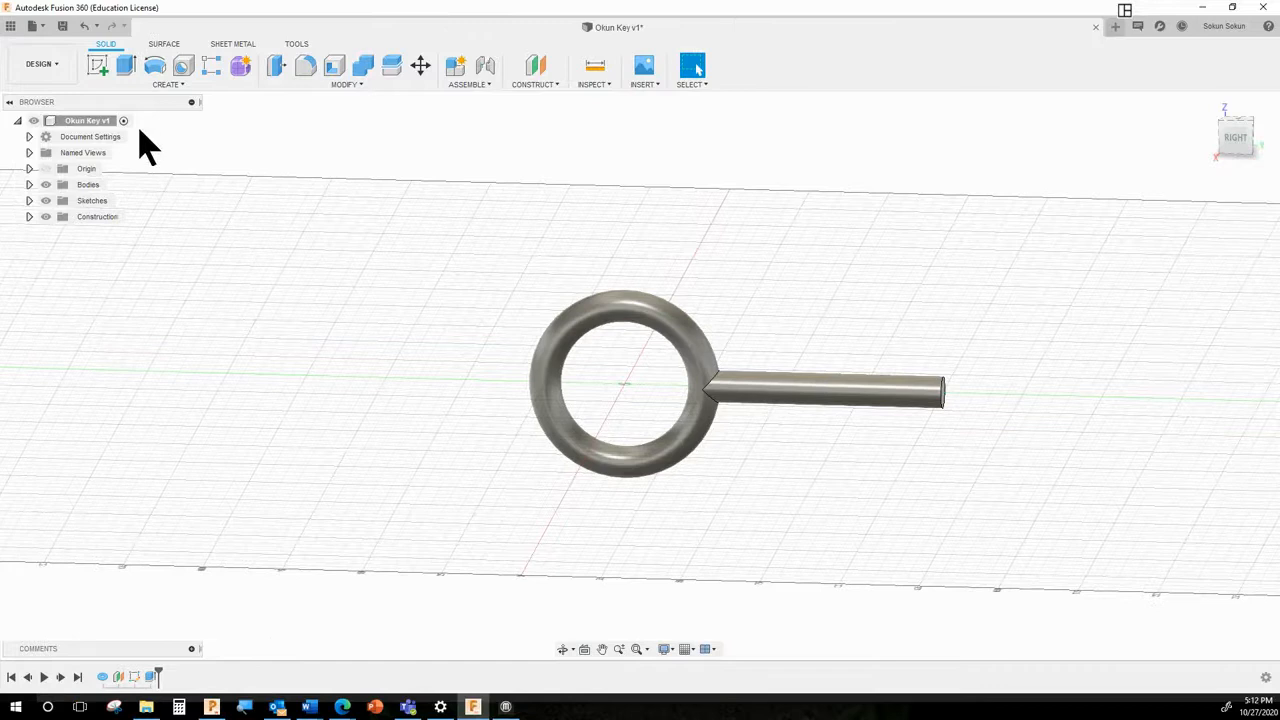
Step: Sketch a rectangle 15 mm wide and 25 mm tall on the YZ plane, down from the lower edge of the shaft's free end, and finish the sketch
{"action": "left_click", "coordinate": [98, 65]}
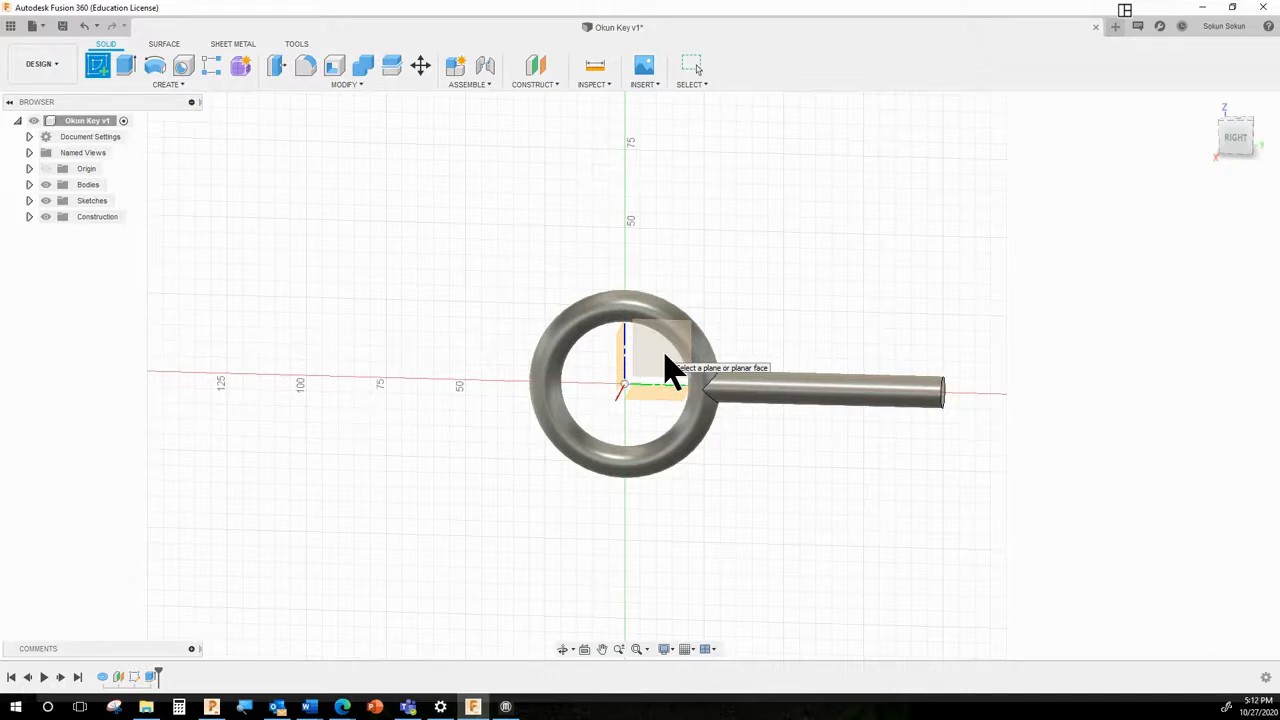
{"action": "left_click", "coordinate": [665, 367]}
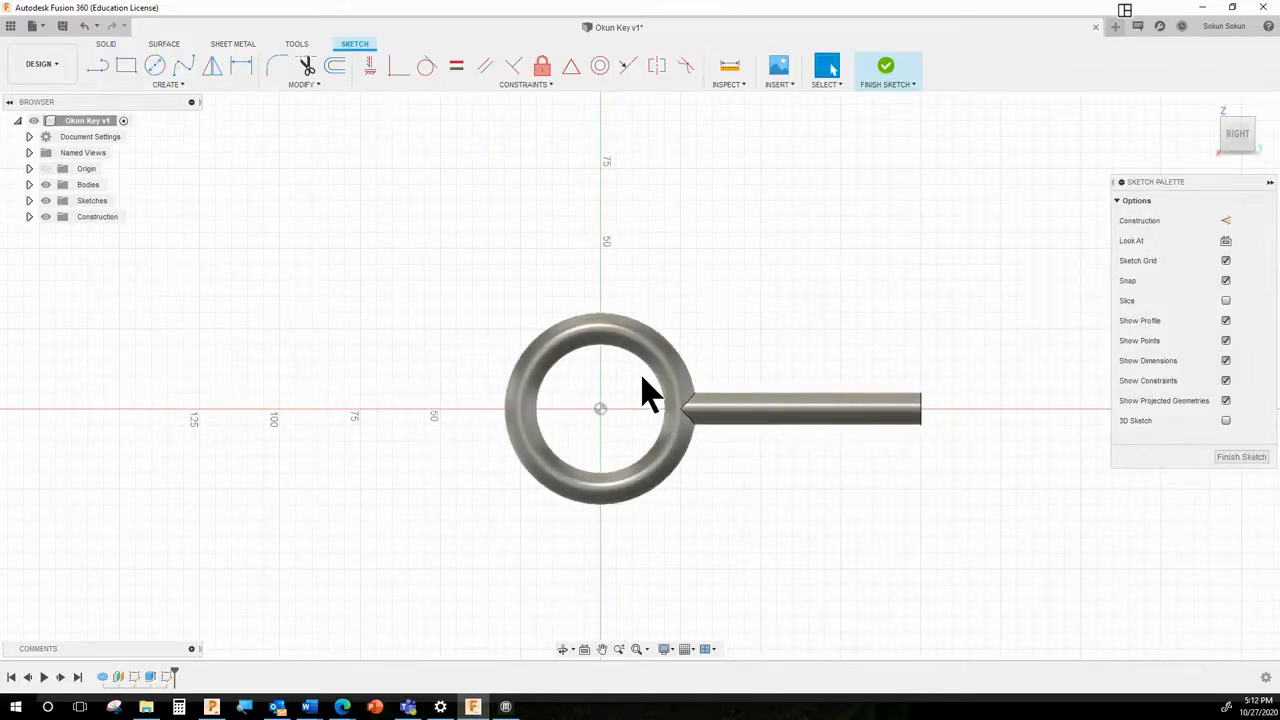
{"action": "left_click", "coordinate": [126, 68]}
{"action": "left_click", "coordinate": [921, 425]}
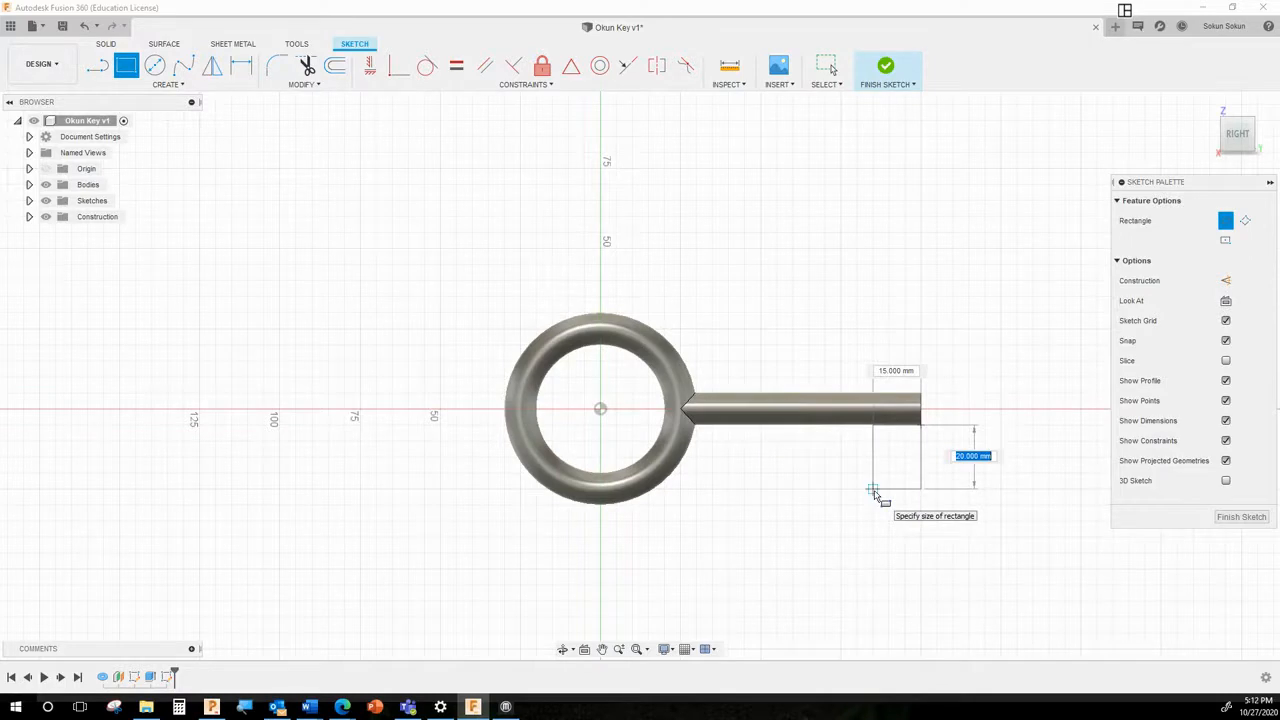
{"action": "type", "text": "25"}
{"action": "key", "text": "Tab"}
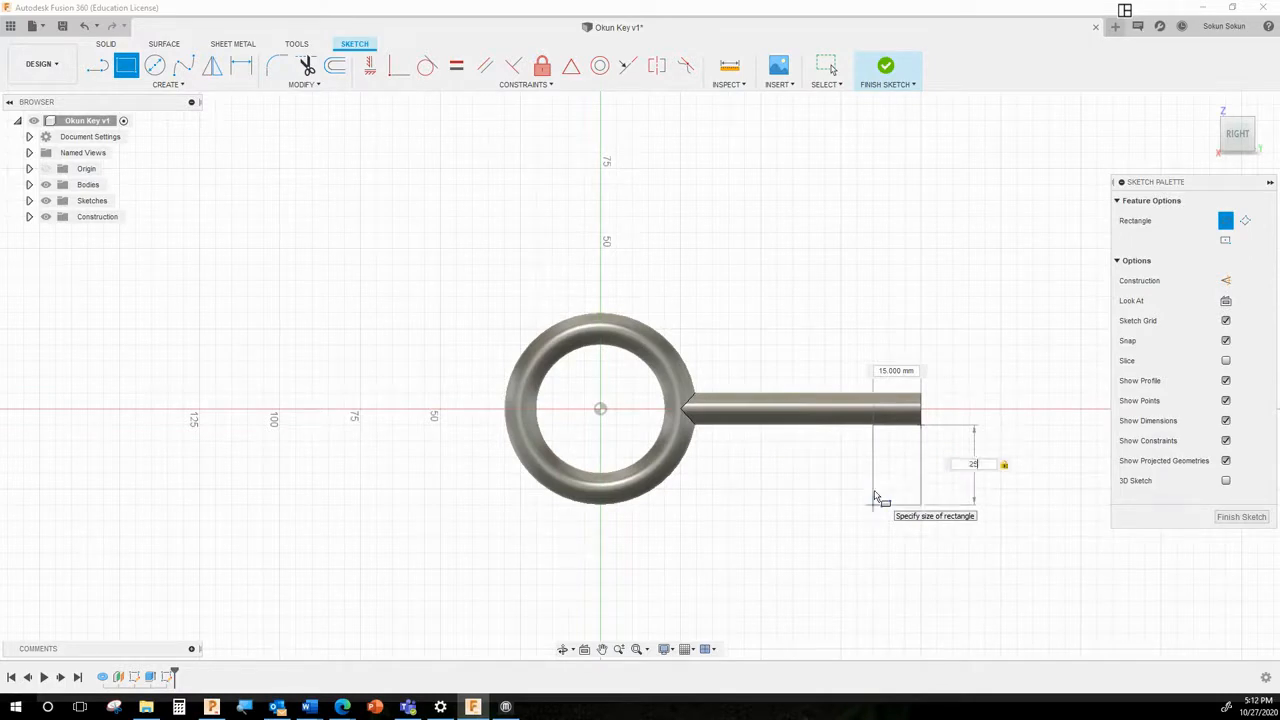
{"action": "key", "text": "Return"}
{"action": "key", "text": "Escape"}
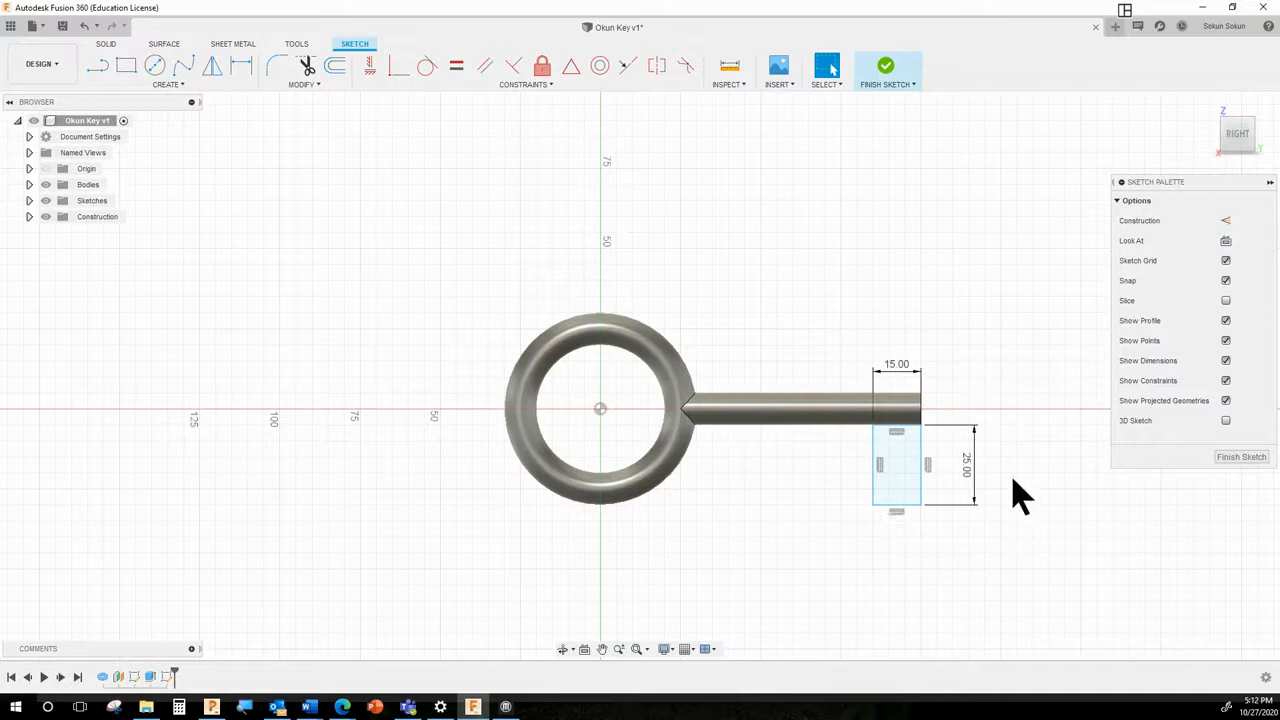
{"action": "left_click", "coordinate": [887, 70]}
Step: Press Pull the rectangle profile symmetrically by 3 mm as a new body under the shaft's free end
{"action": "mouse_move", "coordinate": [1034, 426]}
{"action": "middle_mouse_down", "text": "shift"}
{"action": "mouse_move", "coordinate": [962, 415]}
{"action": "mouse_move", "coordinate": [971, 422]}
{"action": "middle_mouse_up", "text": "shift"}
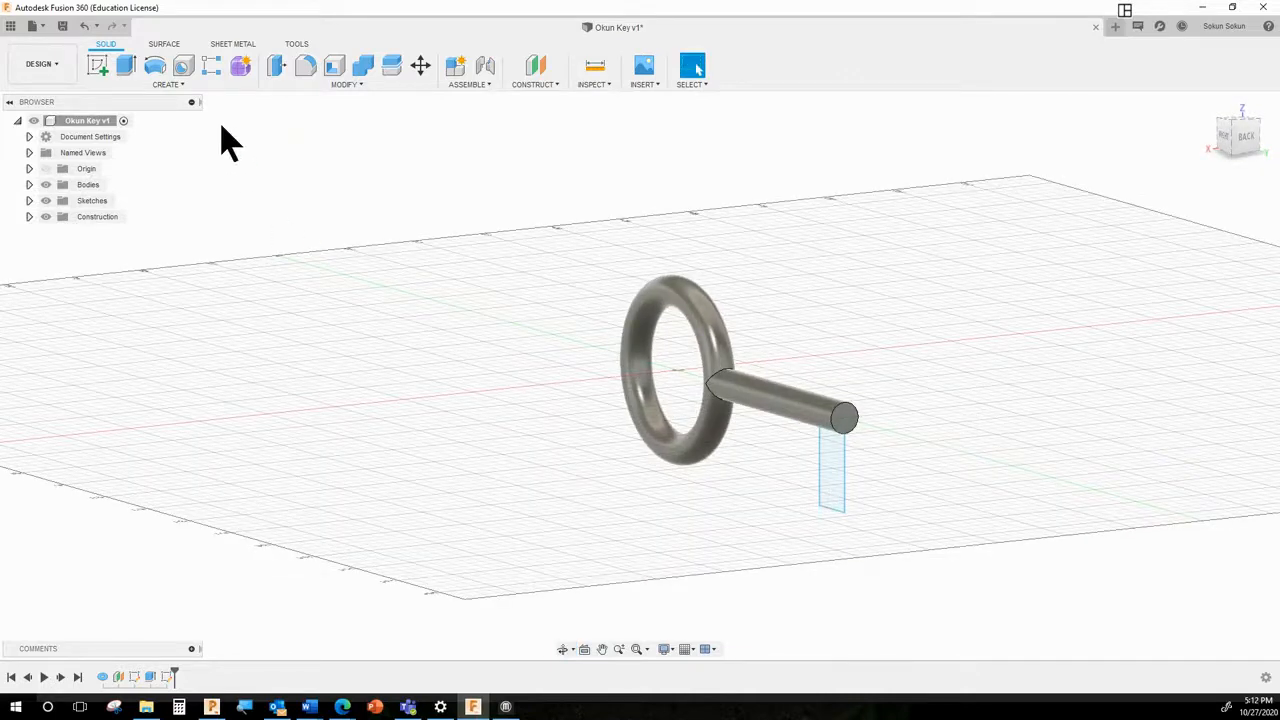
{"action": "left_click", "coordinate": [366, 96]}
{"action": "left_click", "coordinate": [348, 102]}
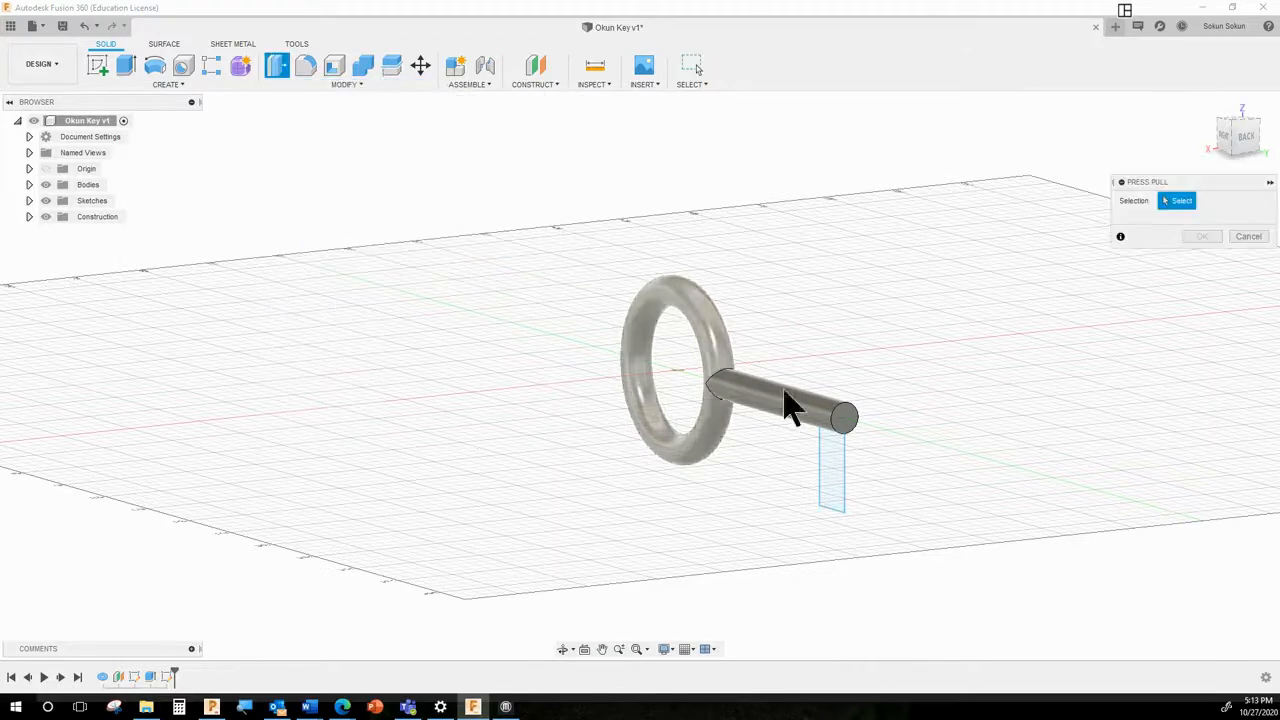
{"action": "middle_click_drag", "start_coordinate": [925, 490], "coordinate": [894, 500], "text": "shift"}
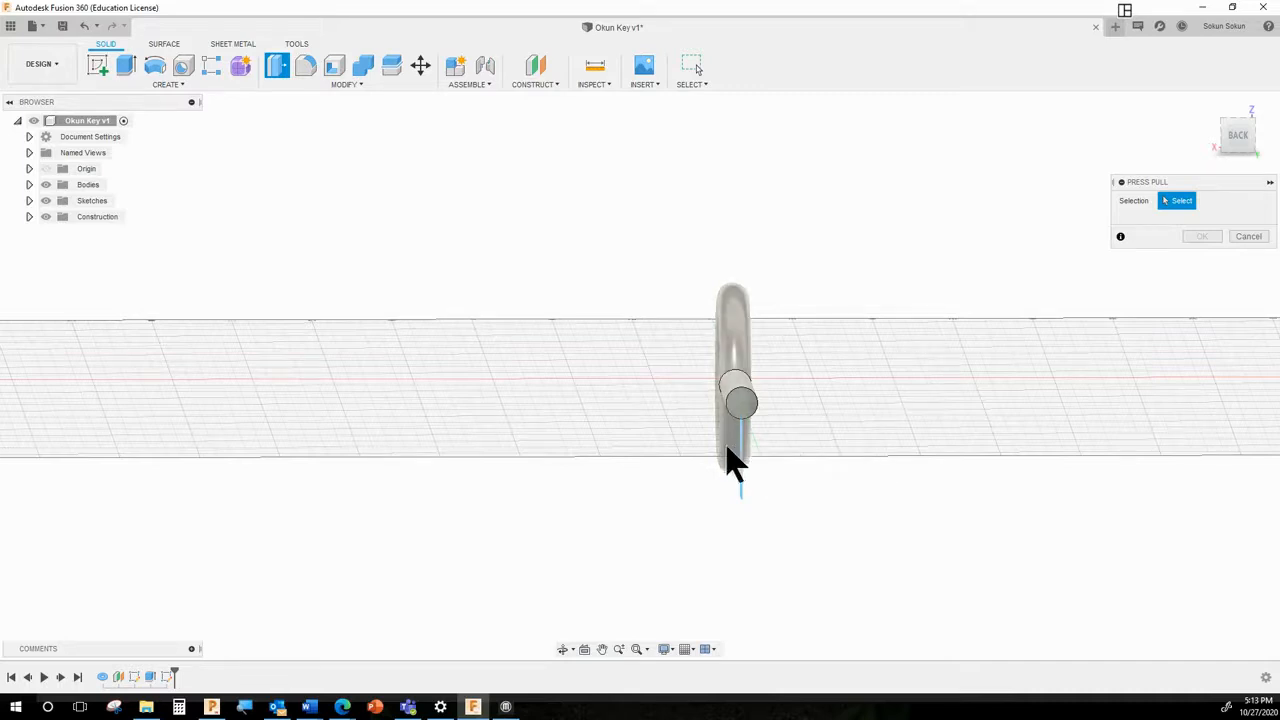
{"action": "middle_click_drag", "start_coordinate": [814, 480], "coordinate": [820, 506], "text": "shift"}
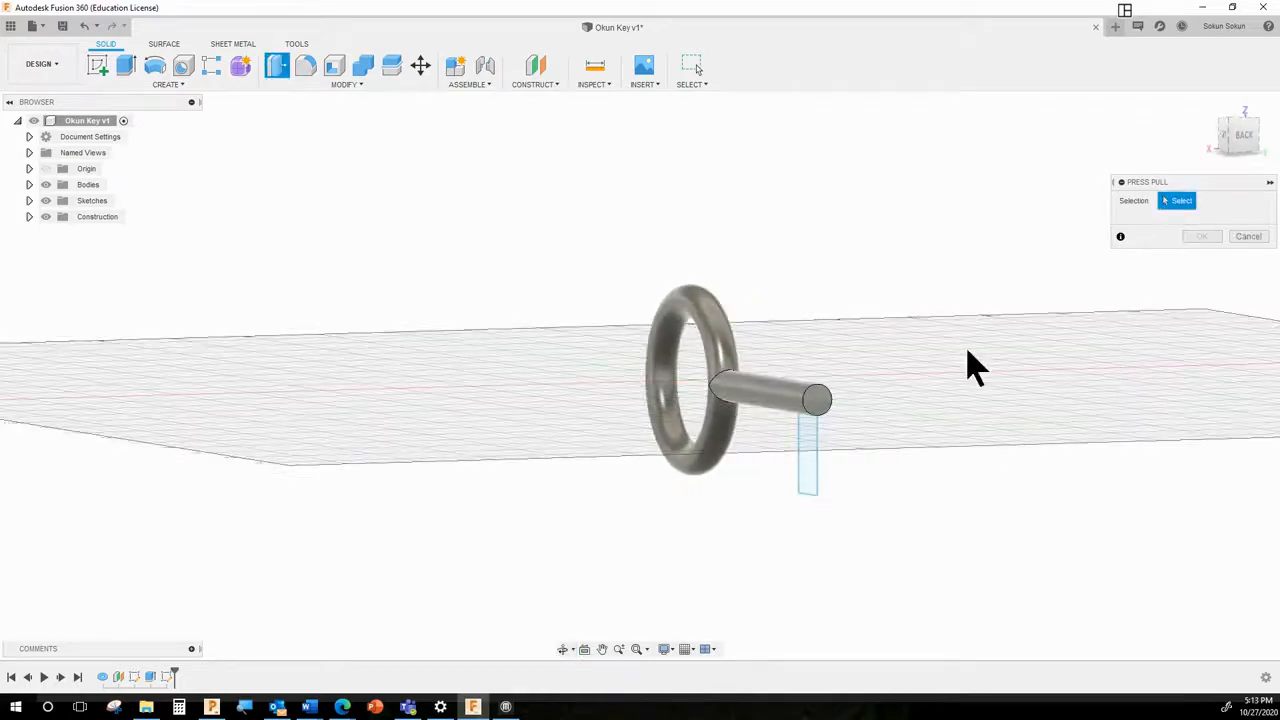
{"action": "left_click", "coordinate": [809, 477]}
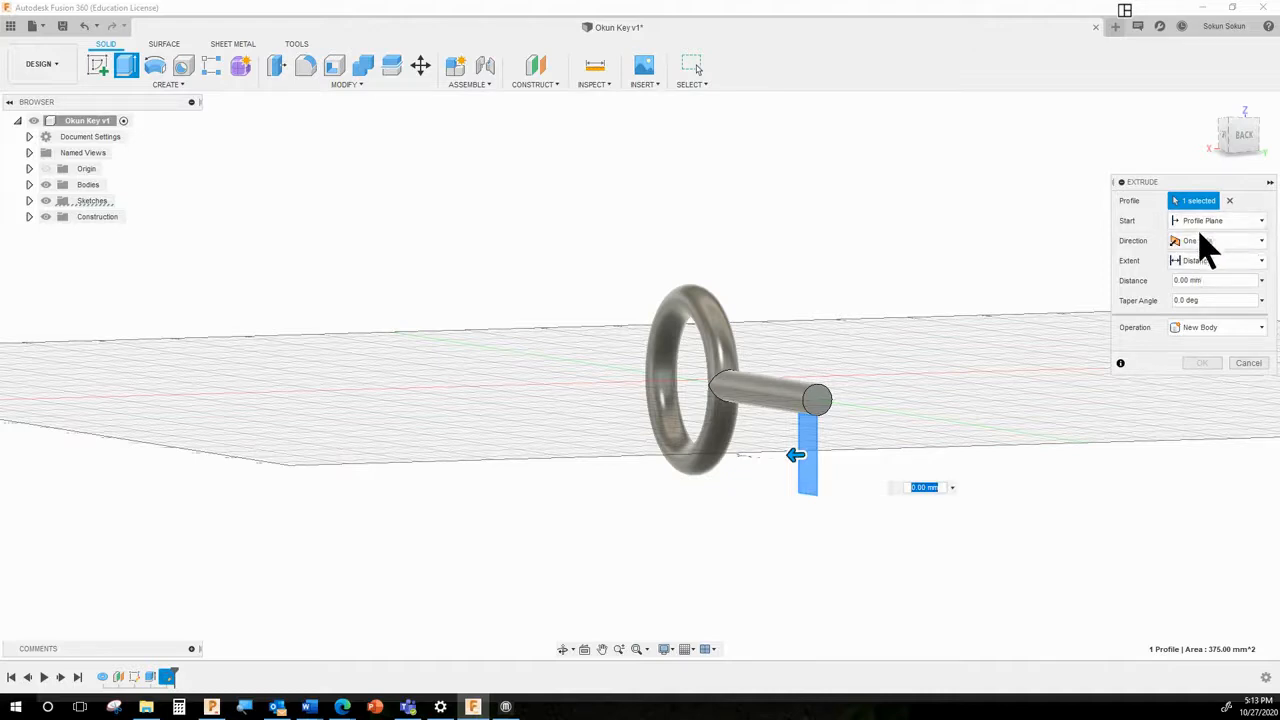
{"action": "left_click", "coordinate": [1201, 243]}
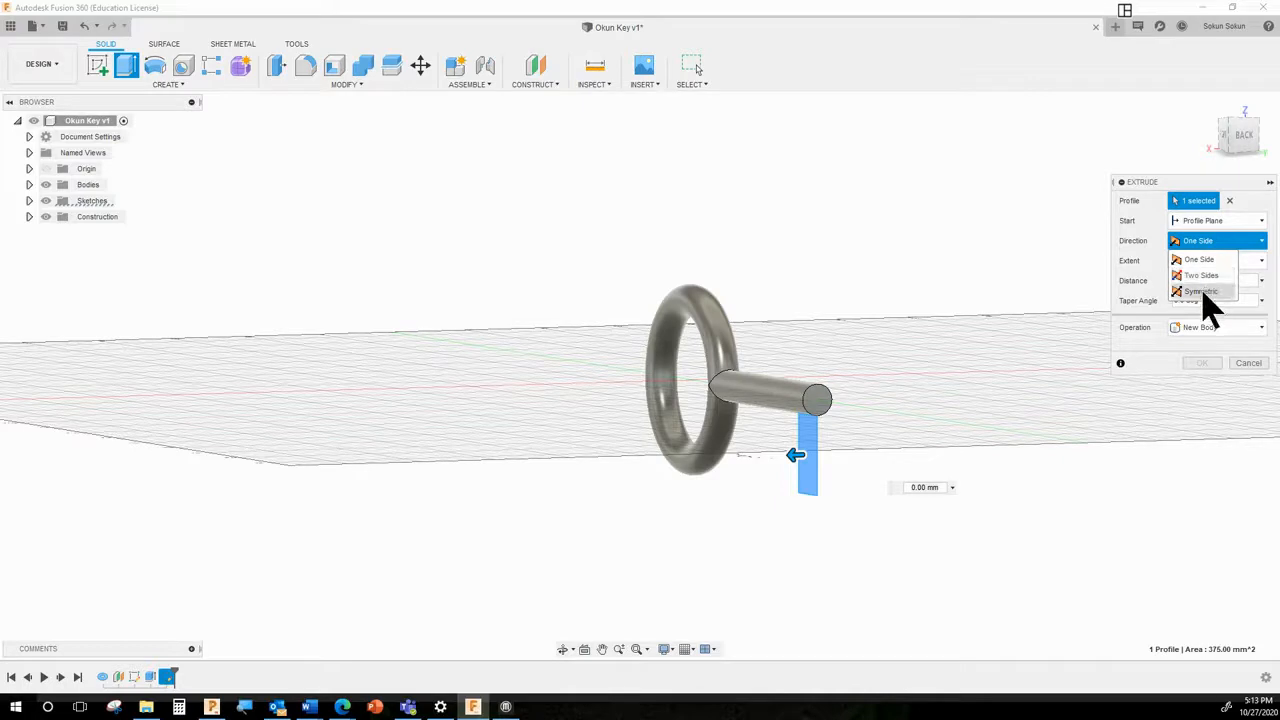
{"action": "left_click", "coordinate": [1206, 291]}
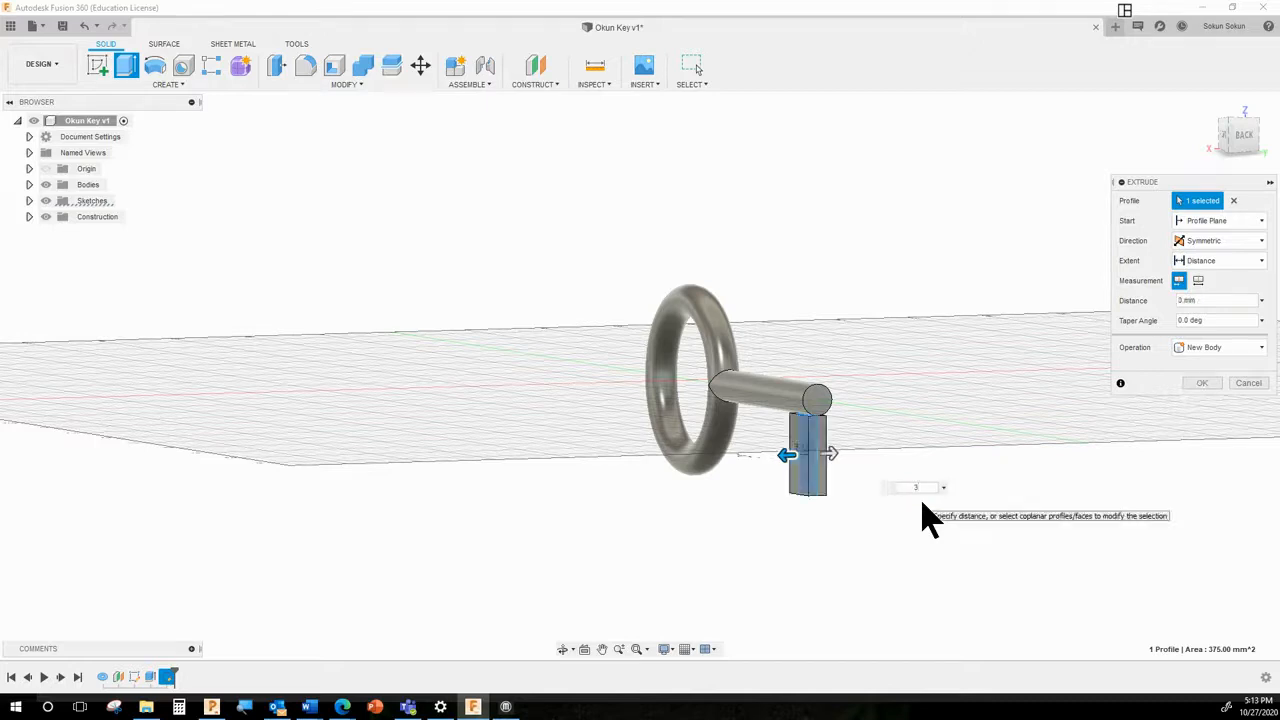
{"action": "left_click", "coordinate": [1203, 384]}
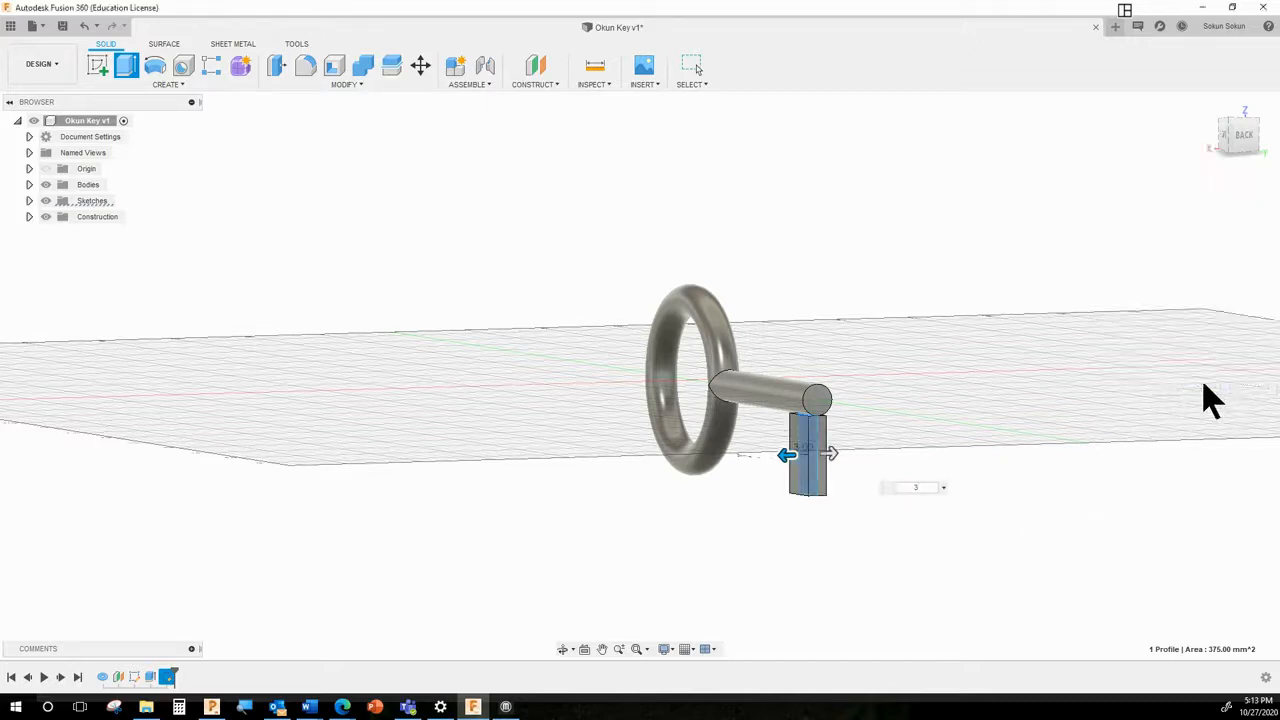
Step: Inspect where the rectangular block meets the round shaft, and undo the block's extrusion and its rectangle
{"action": "middle_click_drag", "start_coordinate": [926, 520], "coordinate": [914, 529], "text": "shift"}
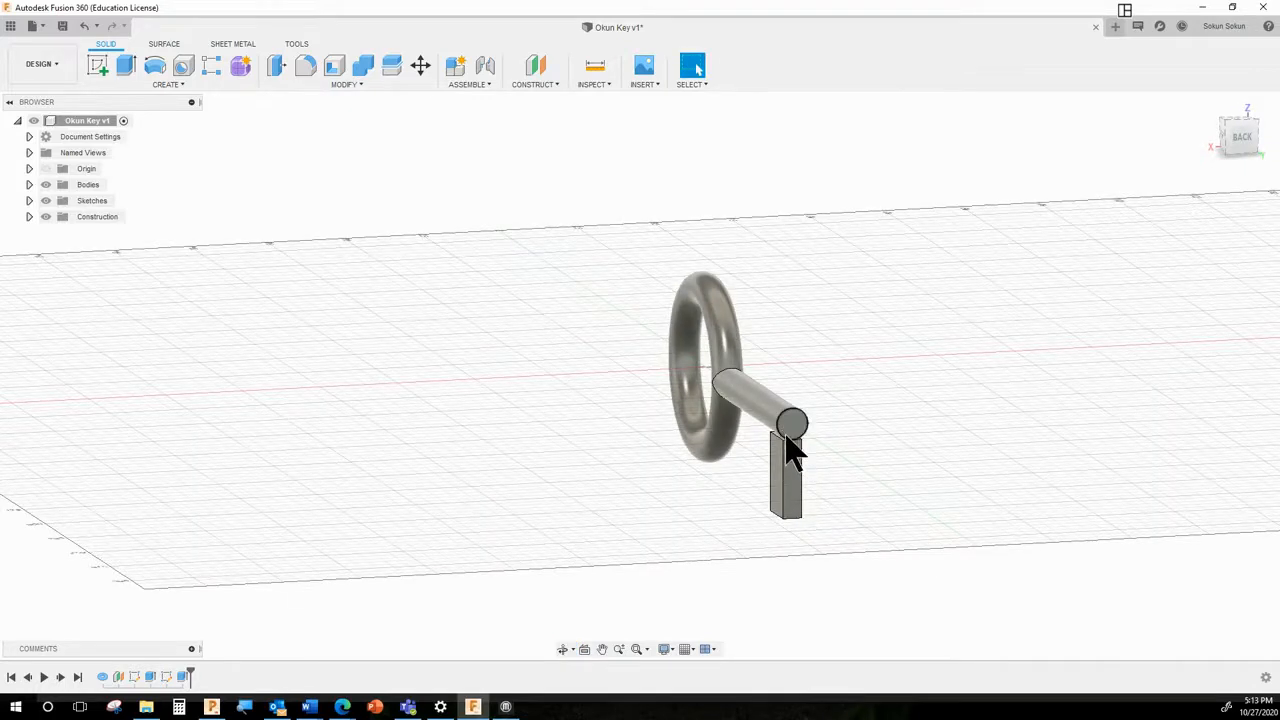
{"action": "middle_click_drag", "start_coordinate": [831, 464], "coordinate": [794, 434], "text": "shift"}
{"action": "mouse_move", "coordinate": [890, 462]}
{"action": "middle_mouse_down", "text": "shift"}
{"action": "mouse_move", "coordinate": [943, 437]}
{"action": "mouse_move", "coordinate": [882, 468]}
{"action": "middle_mouse_up", "text": "shift"}
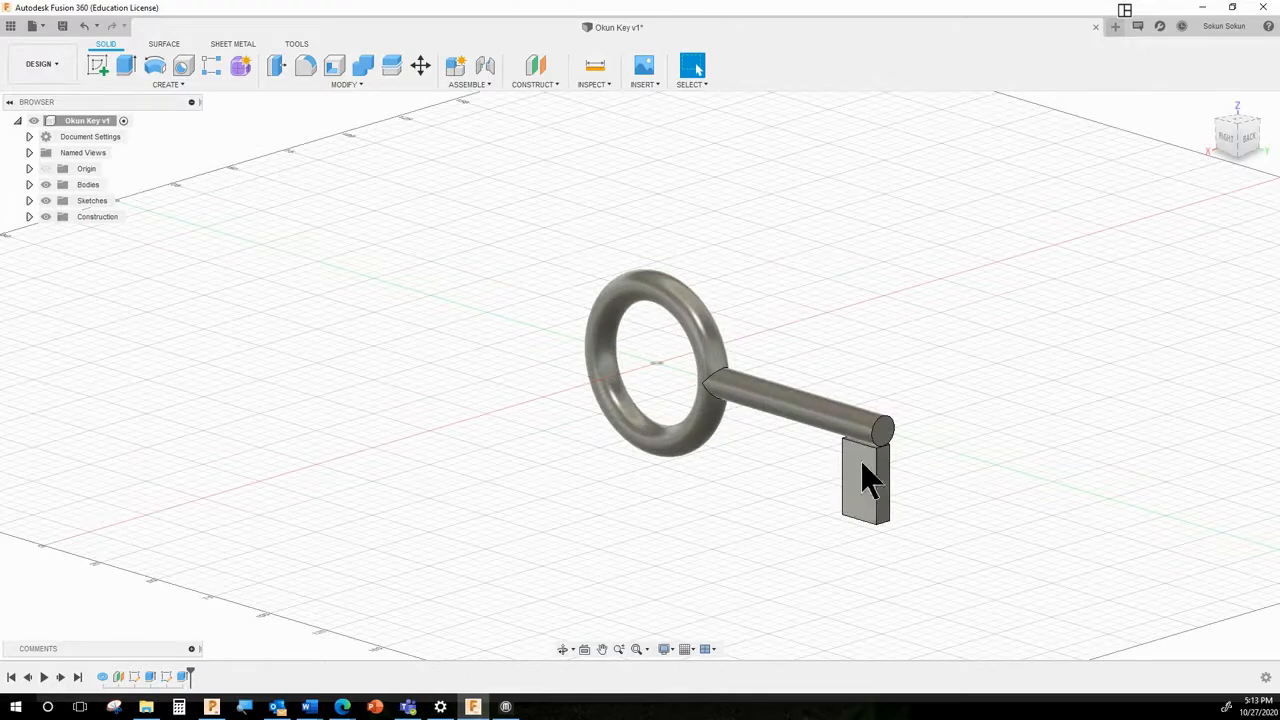
{"action": "key", "text": "ctrl+z"}
{"action": "double_click", "coordinate": [868, 510]}
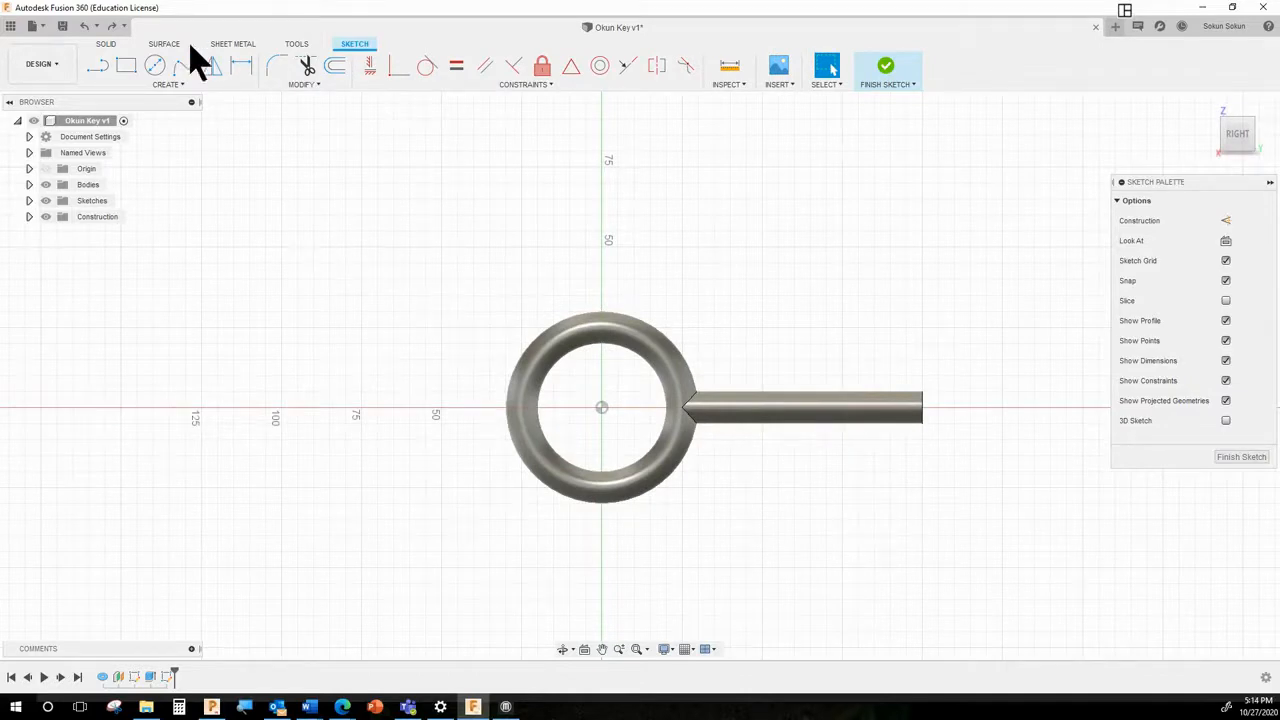
Step: Sketch a rectangle 15 mm wide and 25 mm tall on the YZ plane, down from the centre of the shaft's free end, and finish the sketch
{"action": "left_click", "coordinate": [105, 45]}
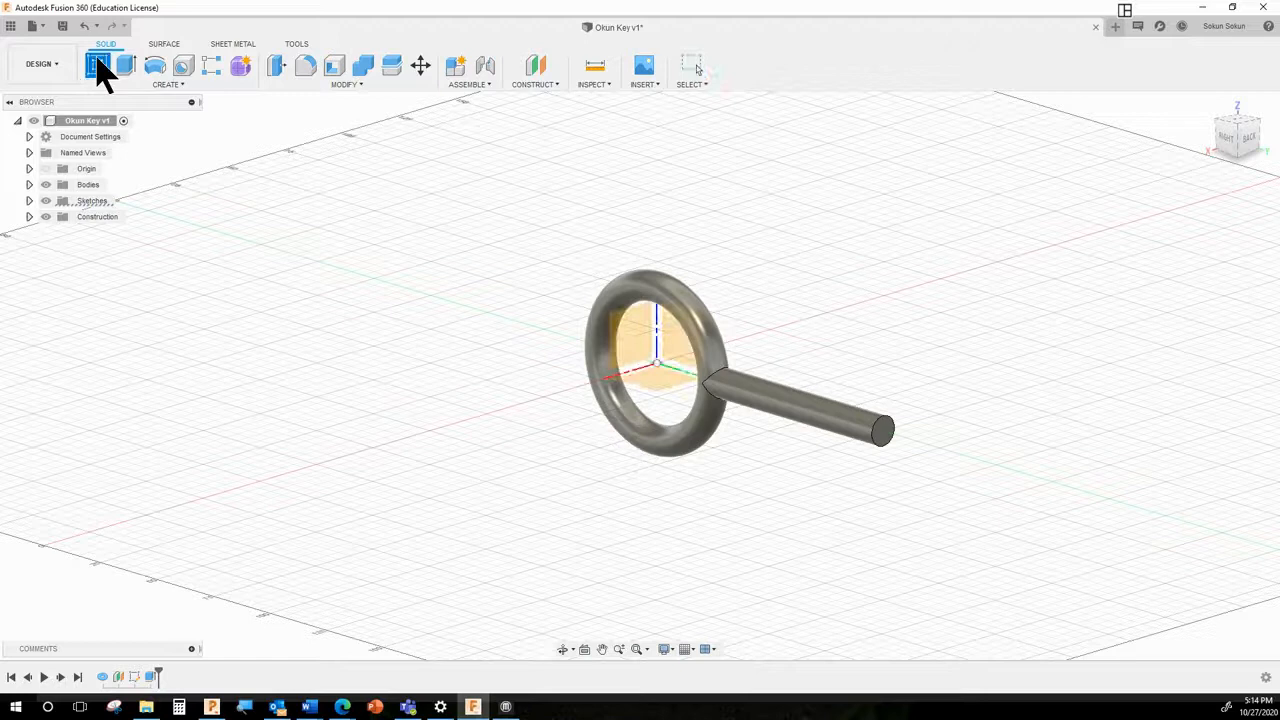
{"action": "middle_click_drag", "start_coordinate": [500, 476], "coordinate": [523, 464], "text": "shift"}
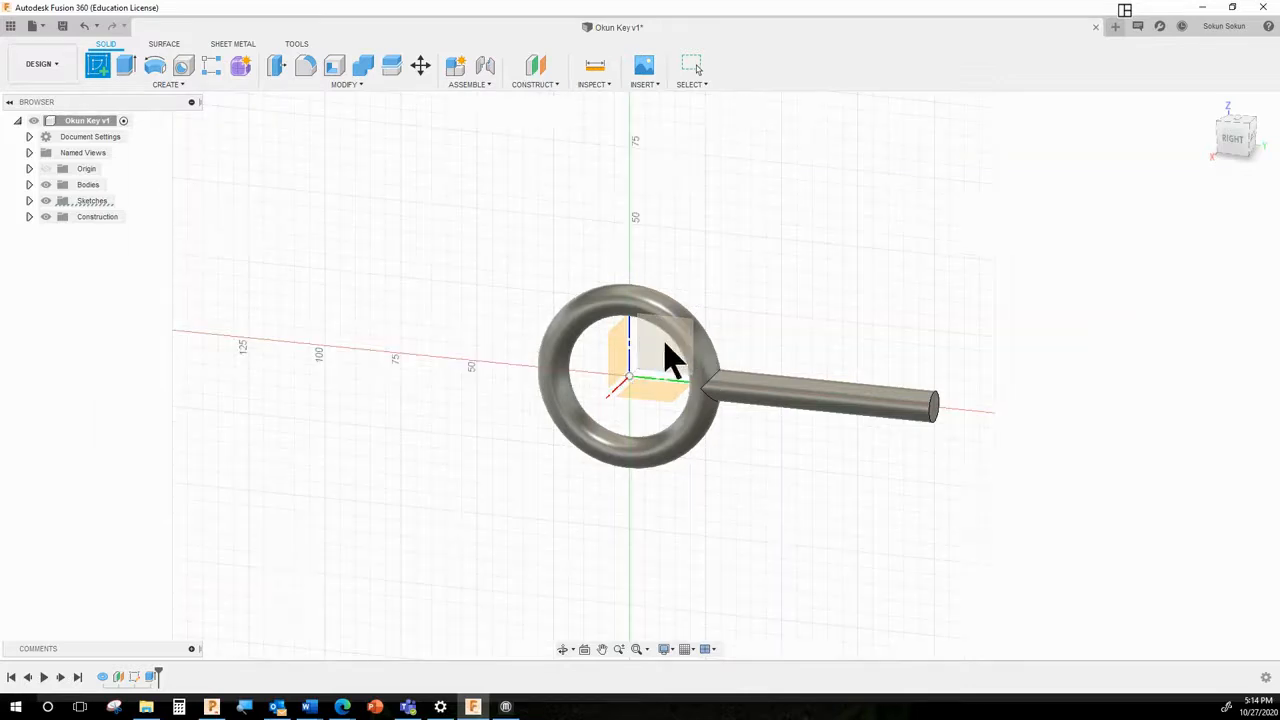
{"action": "left_click", "coordinate": [666, 351]}
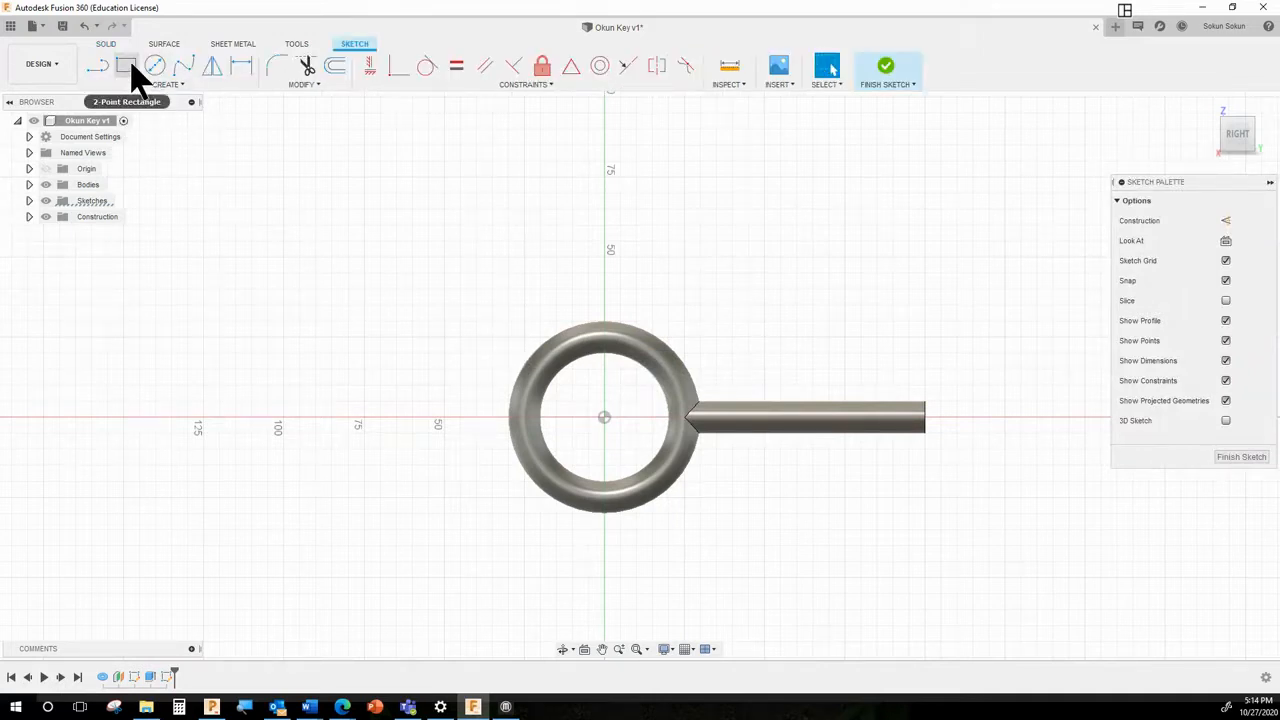
{"action": "left_click", "coordinate": [127, 69]}
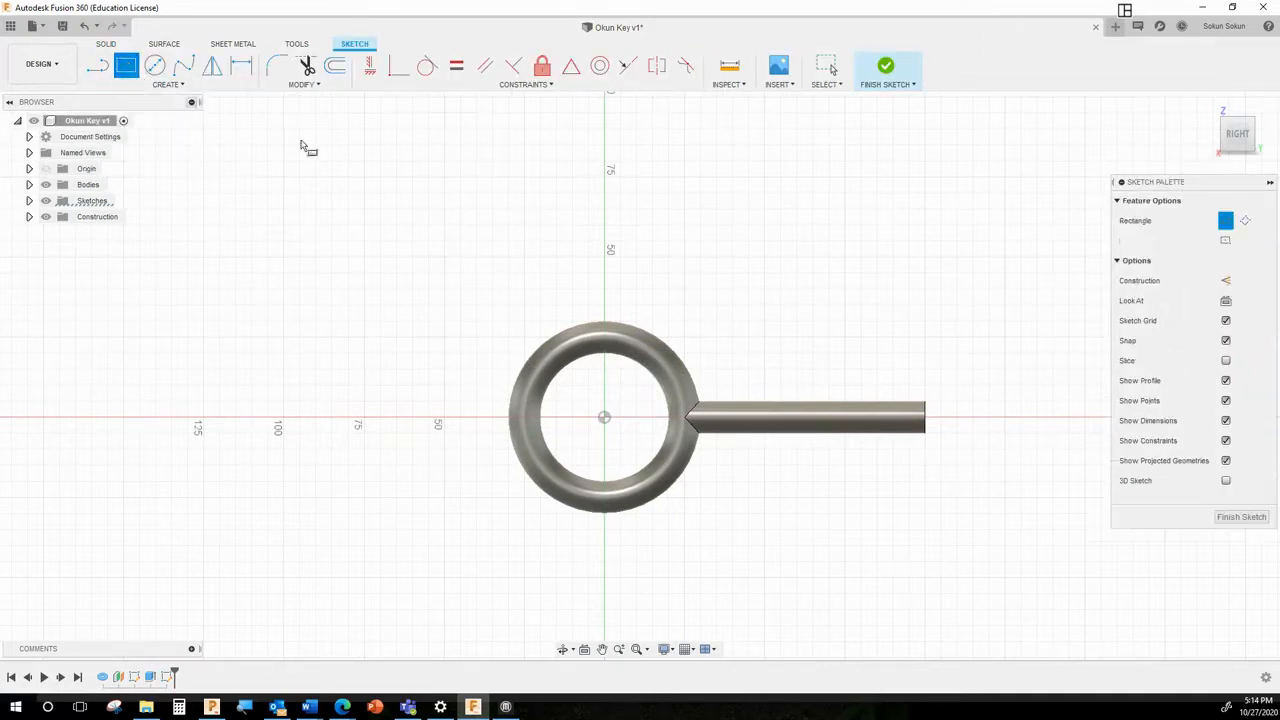
{"action": "left_click", "coordinate": [925, 419]}
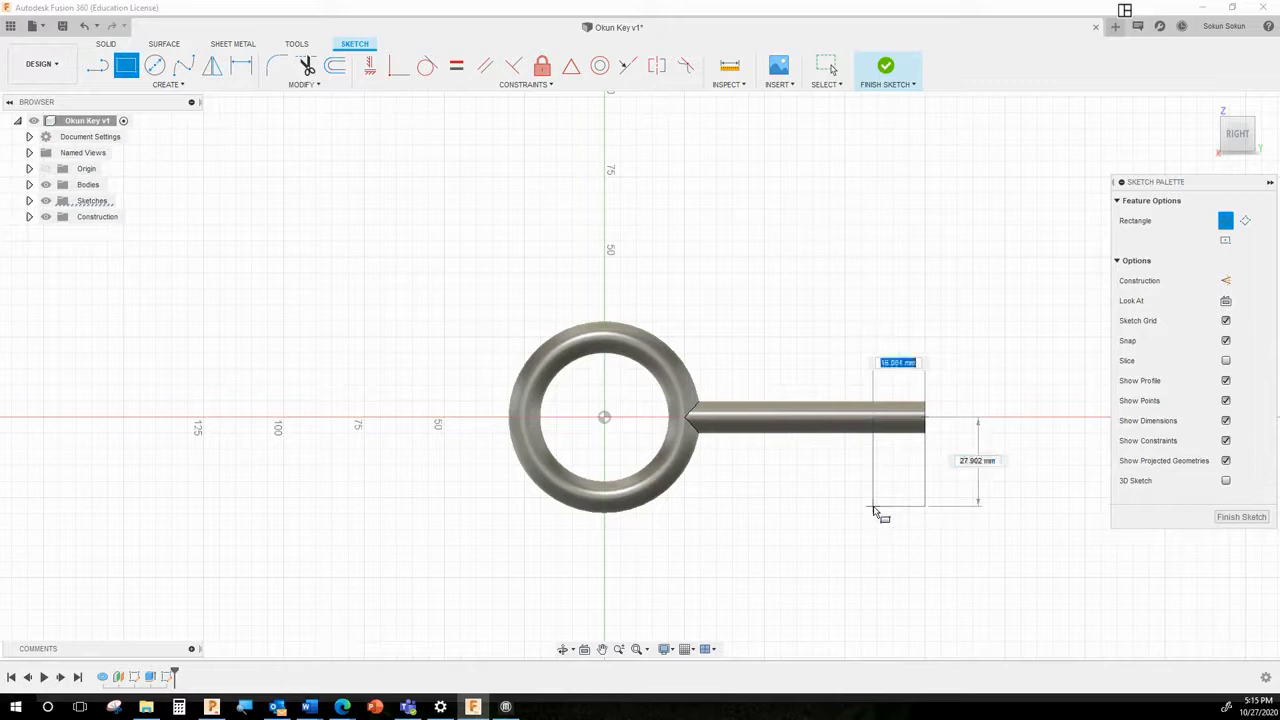
{"action": "type", "text": "25"}
{"action": "key", "text": "Tab"}
{"action": "key", "text": "Tab"}
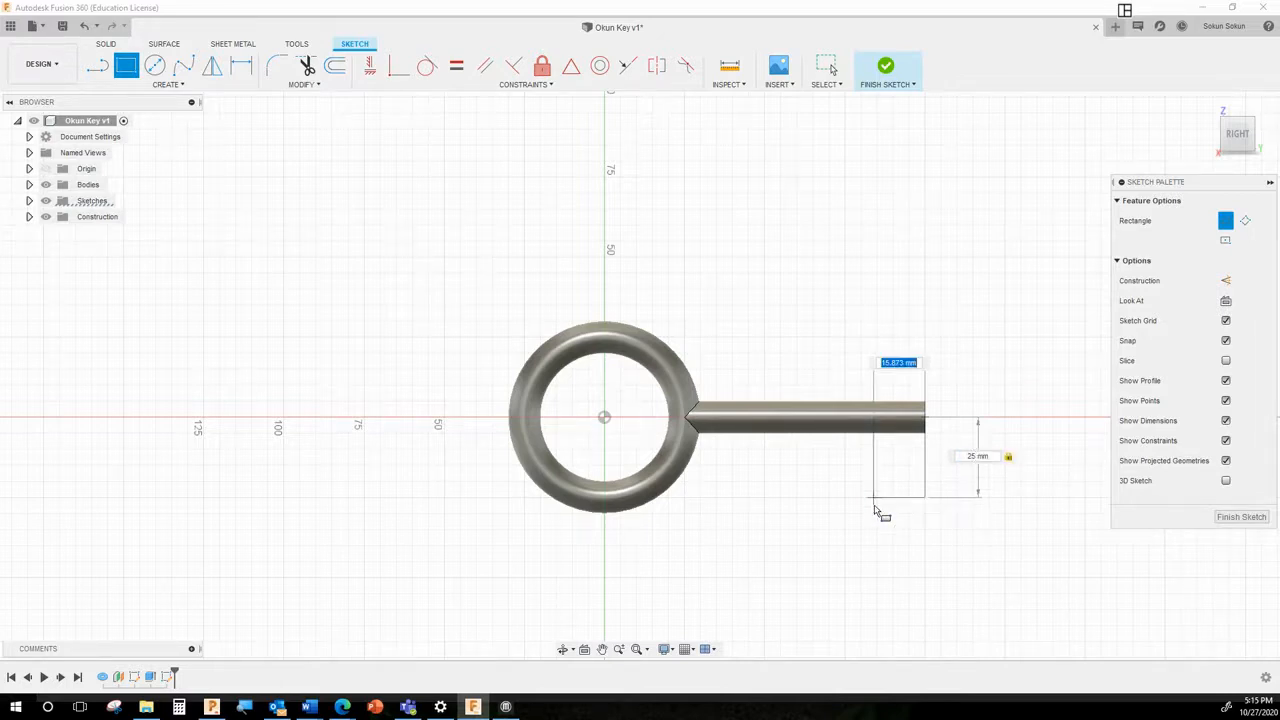
{"action": "key", "text": "Tab"}
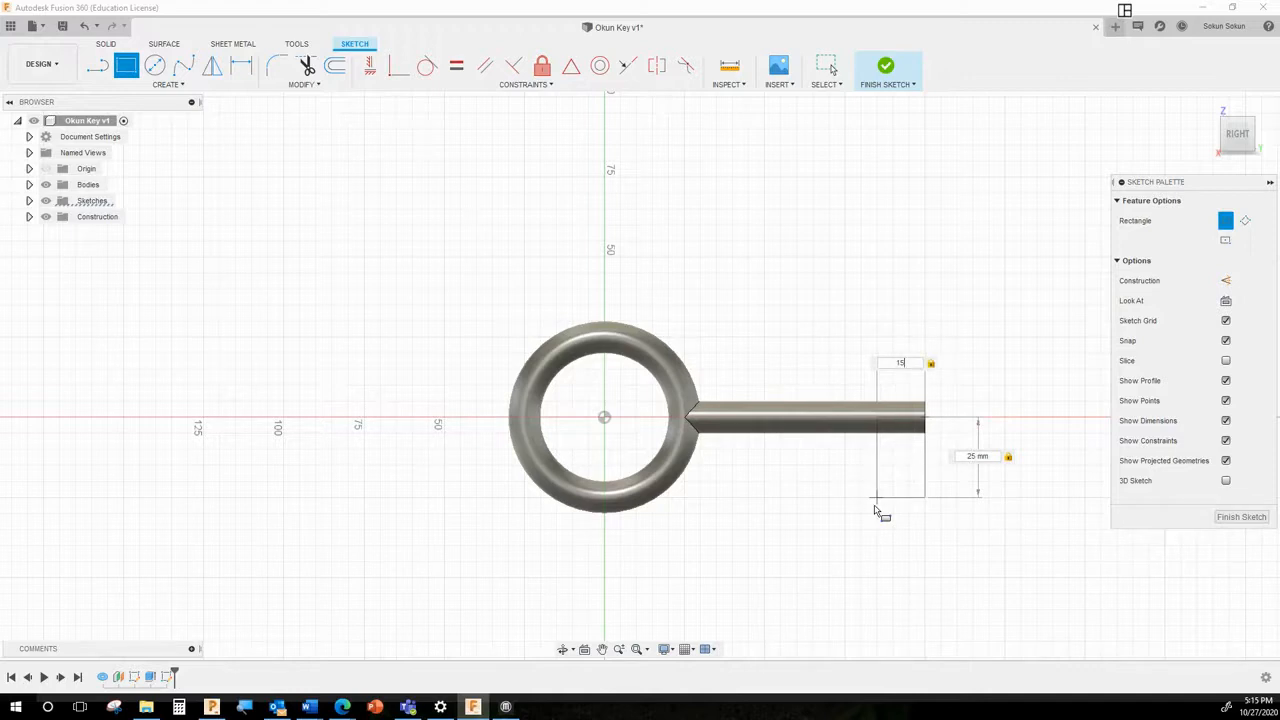
{"action": "key", "text": "Return"}
{"action": "key", "text": "Escape"}
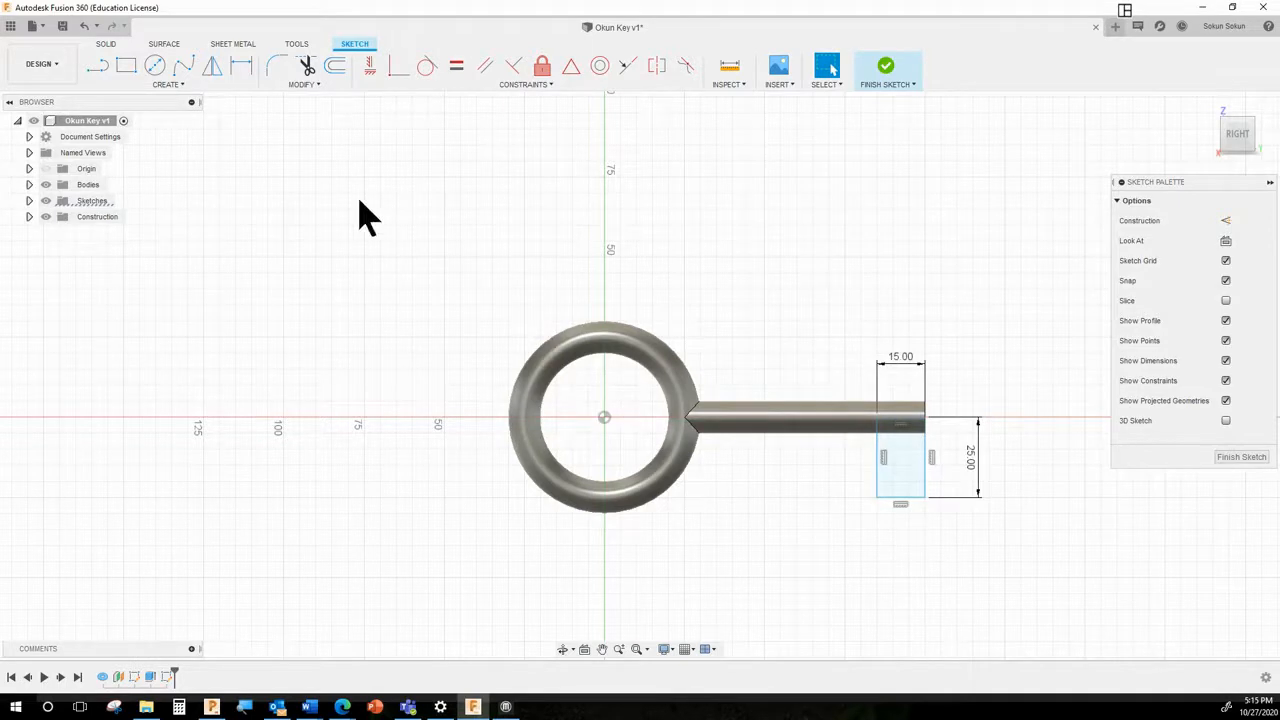
{"action": "left_click", "coordinate": [888, 70]}
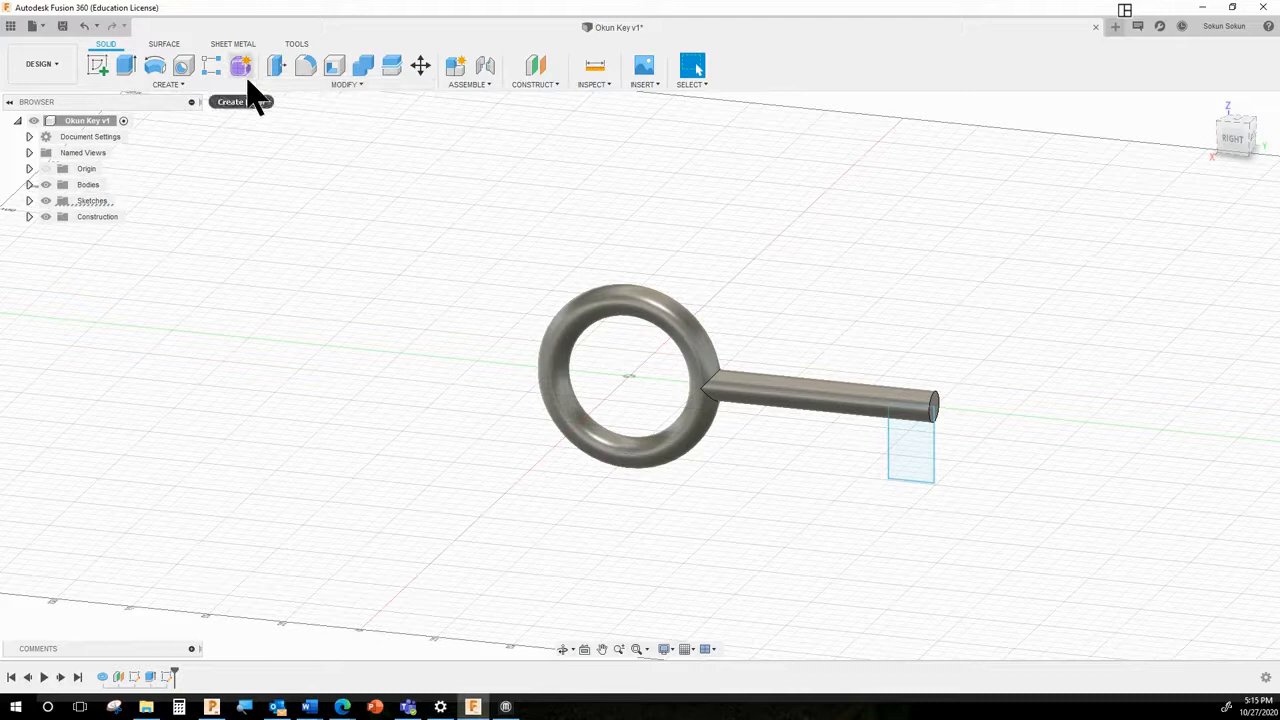
Step: Press Pull the rectangle profile symmetrically by 3 mm and join it to the shaft as the key's bit
{"action": "left_click", "coordinate": [340, 86]}
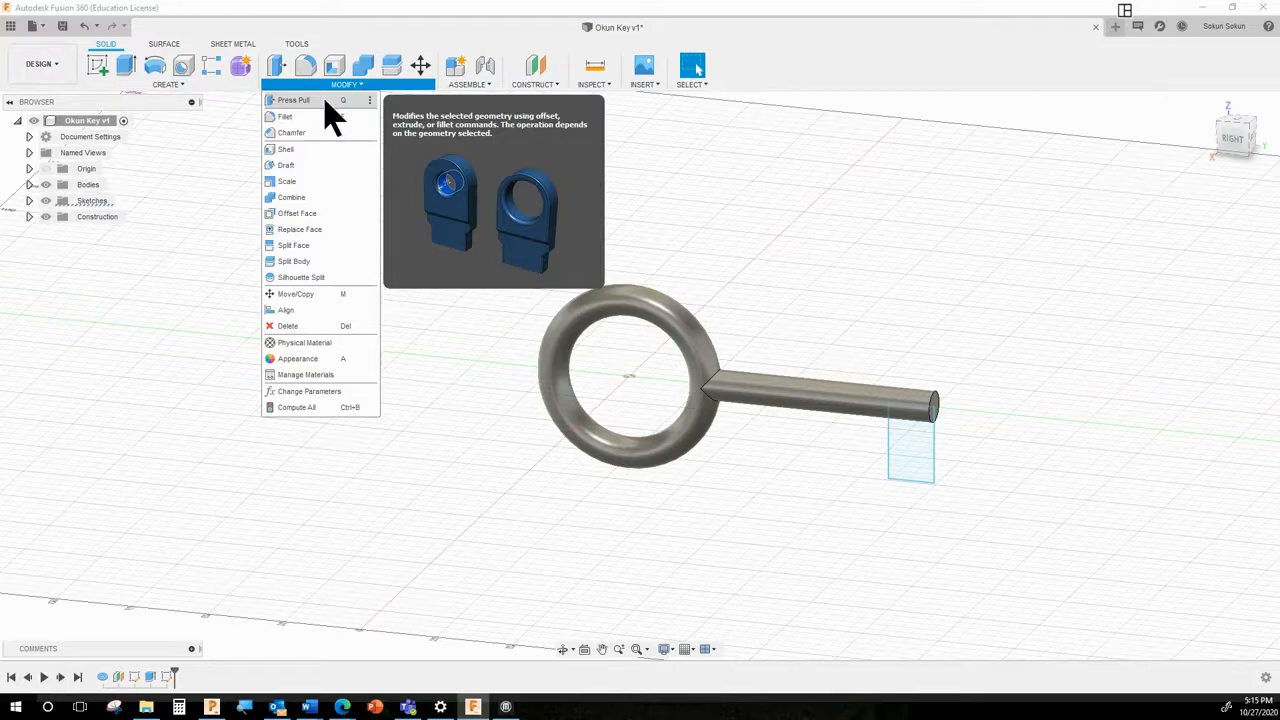
{"action": "left_click", "coordinate": [300, 100]}
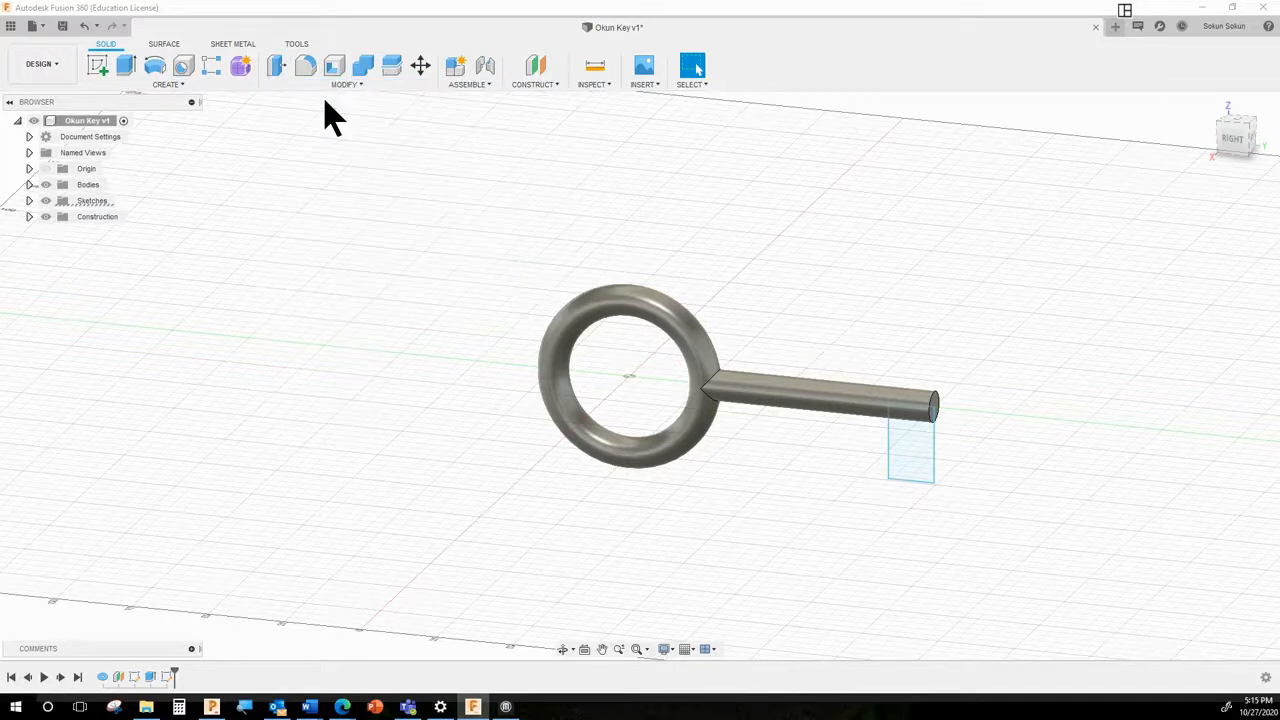
{"action": "left_click", "coordinate": [916, 466]}
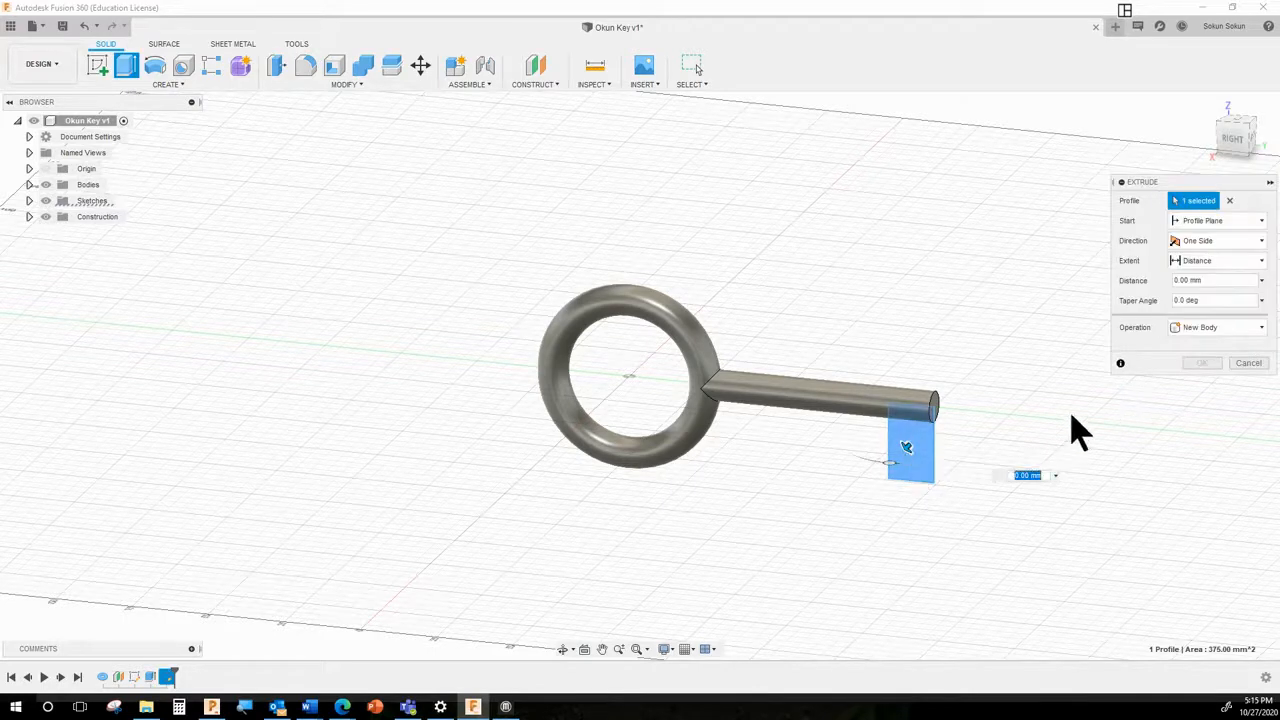
{"action": "left_click", "coordinate": [1204, 242]}
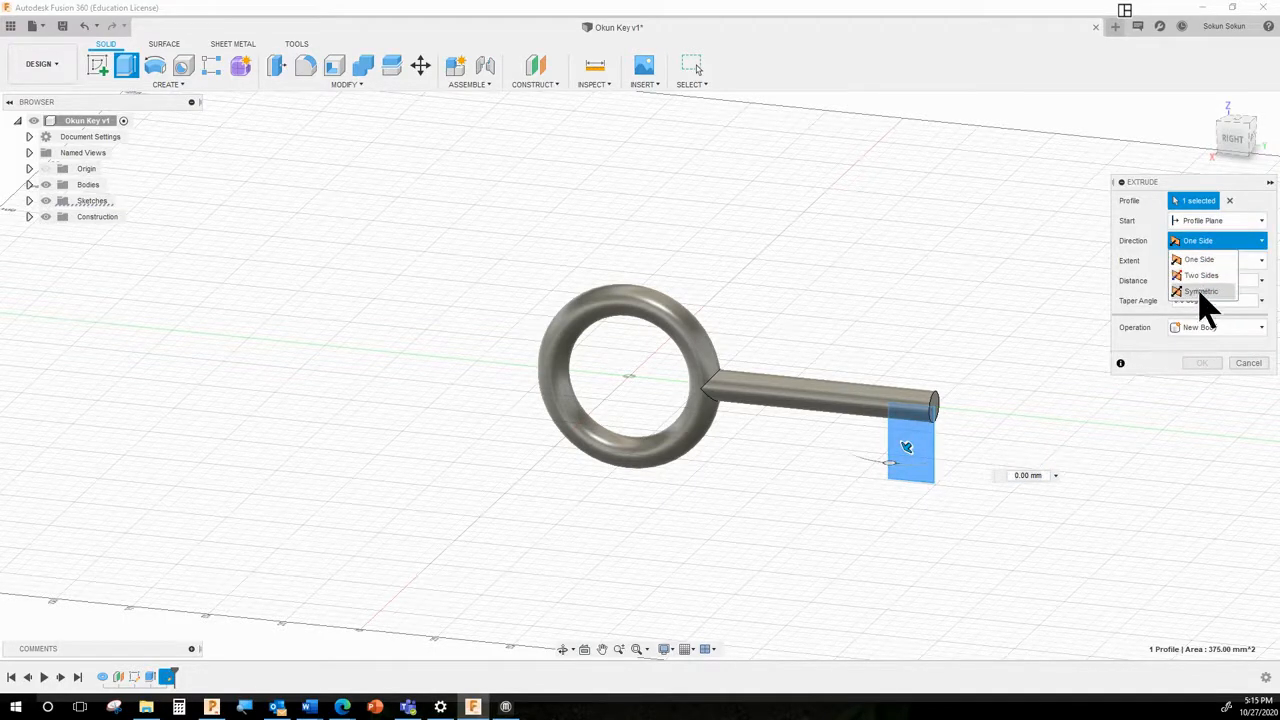
{"action": "left_click", "coordinate": [1204, 300]}
{"action": "left_click", "coordinate": [1209, 300]}
{"action": "left_click_drag", "start_coordinate": [1195, 300], "coordinate": [1173, 299]}
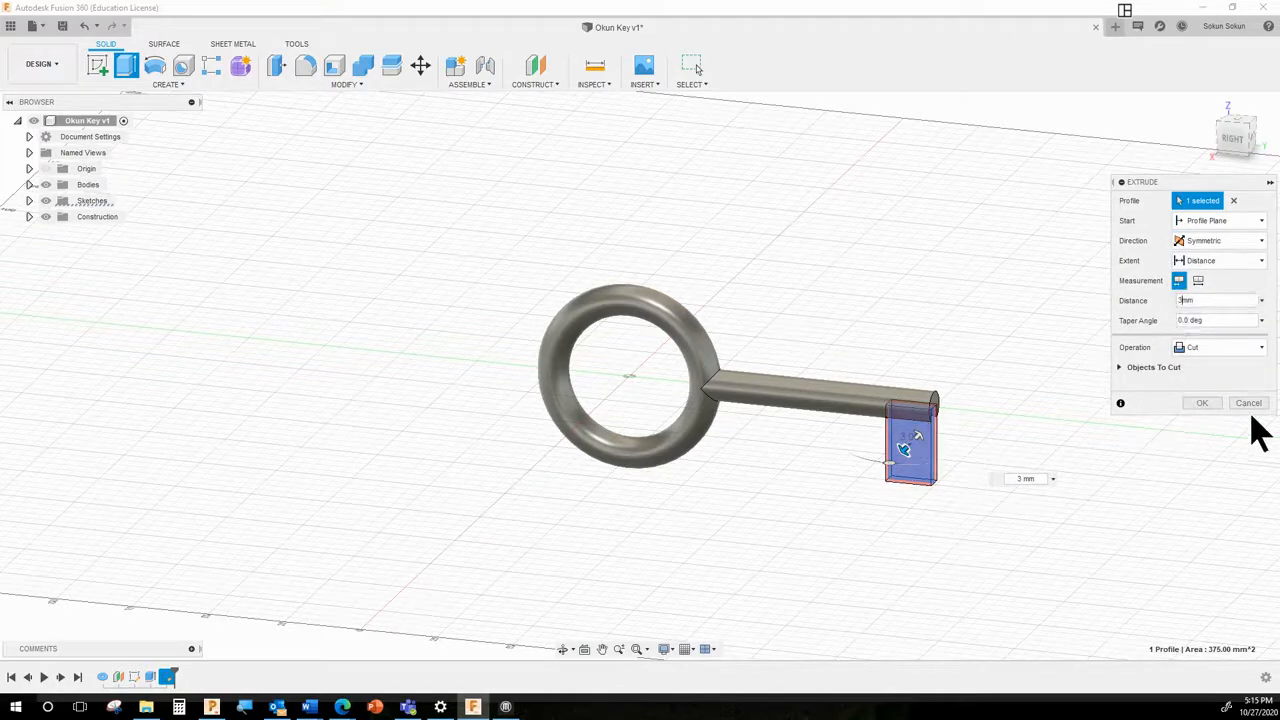
{"action": "left_click", "coordinate": [1214, 349]}
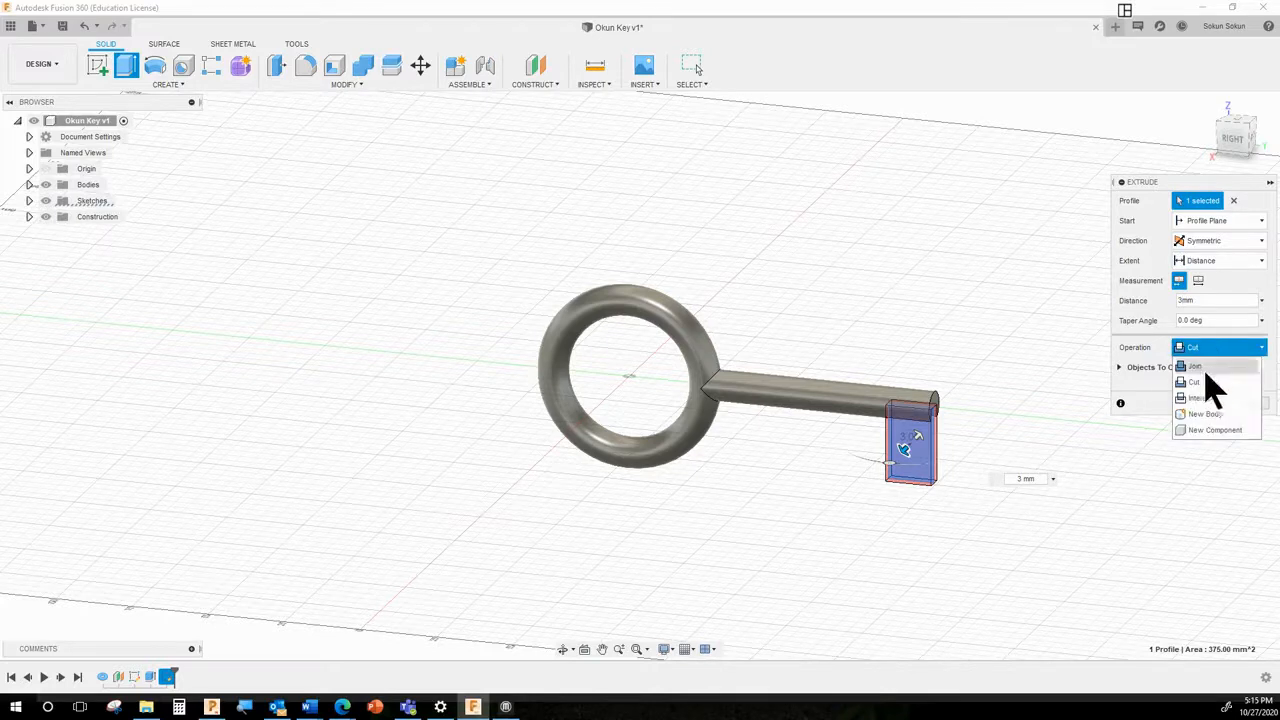
{"action": "left_click", "coordinate": [1212, 388]}
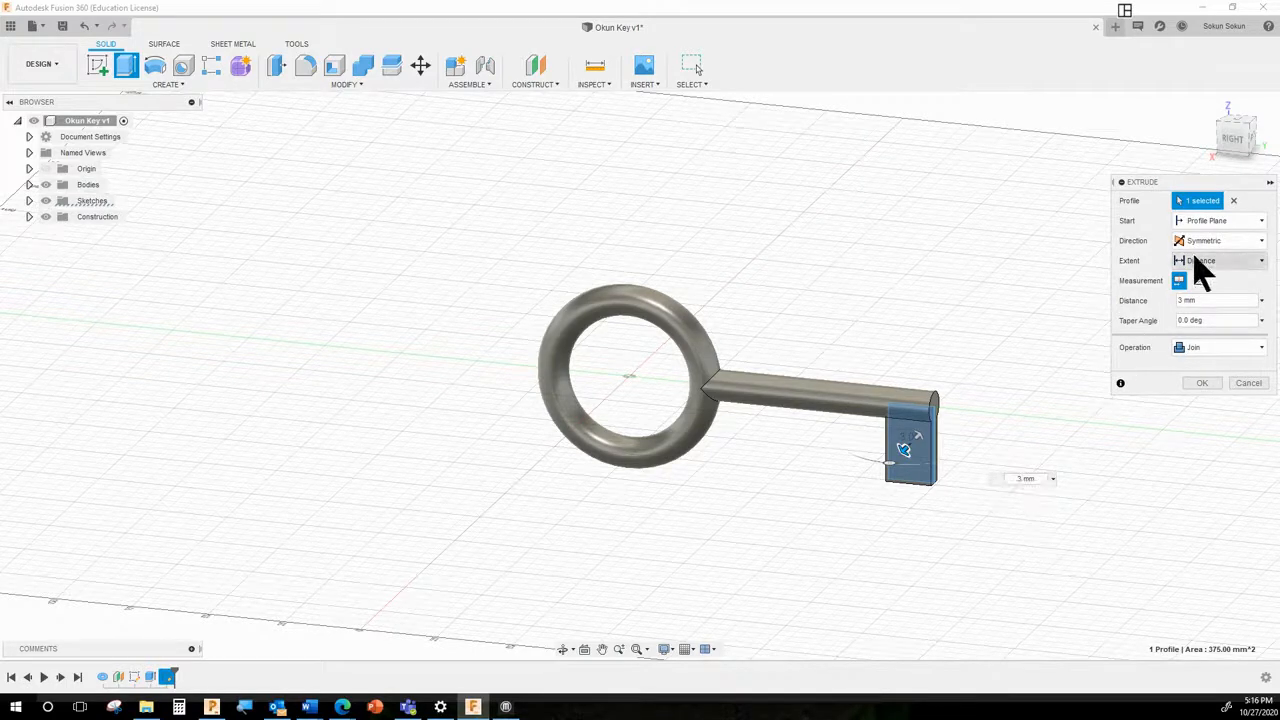
{"action": "left_click", "coordinate": [1202, 383]}
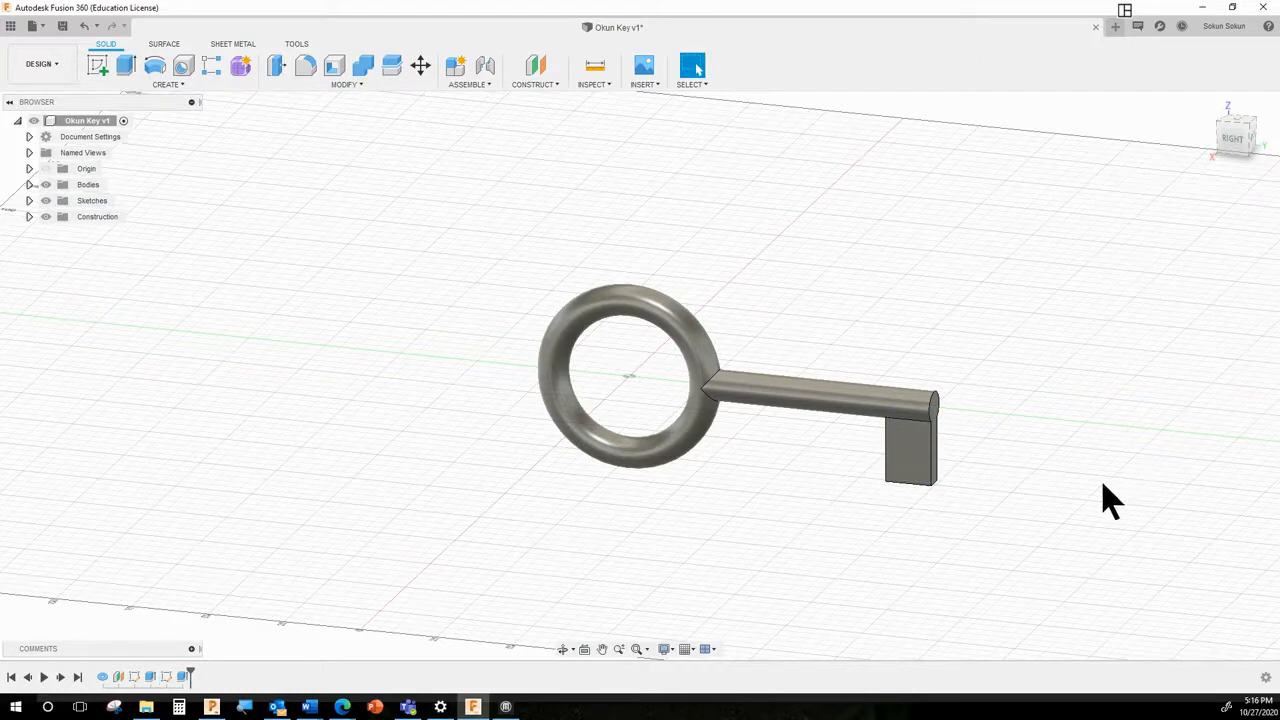
Step: Sketch a rectangle 6 mm wide and 15 mm tall on the bit's side face, at the lower corner nearest the handle, and finish the sketch
{"action": "mouse_move", "coordinate": [1043, 471]}
{"action": "middle_mouse_down", "text": "shift"}
{"action": "mouse_move", "coordinate": [1032, 469]}
{"action": "mouse_move", "coordinate": [1049, 420]}
{"action": "mouse_move", "coordinate": [1034, 451]}
{"action": "mouse_move", "coordinate": [1047, 488]}
{"action": "mouse_move", "coordinate": [1054, 474]}
{"action": "mouse_move", "coordinate": [1043, 469]}
{"action": "mouse_move", "coordinate": [1049, 491]}
{"action": "middle_mouse_up", "text": "shift"}
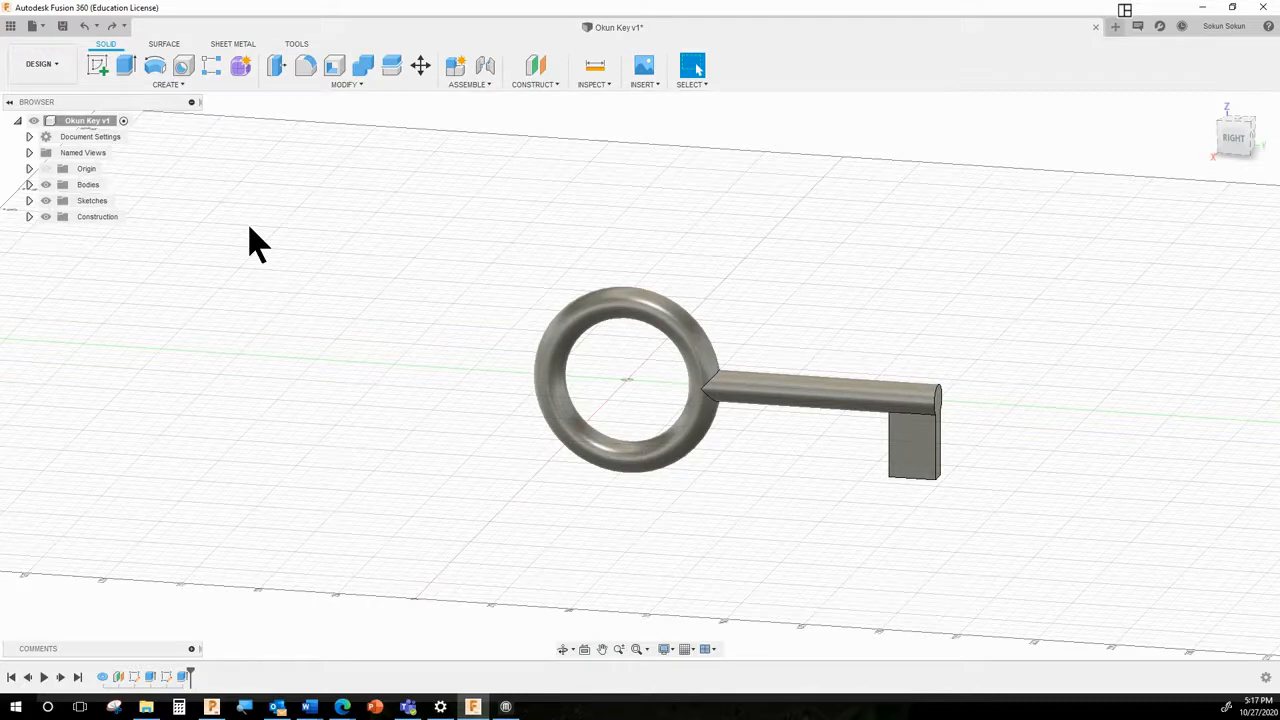
{"action": "left_click", "coordinate": [98, 68]}
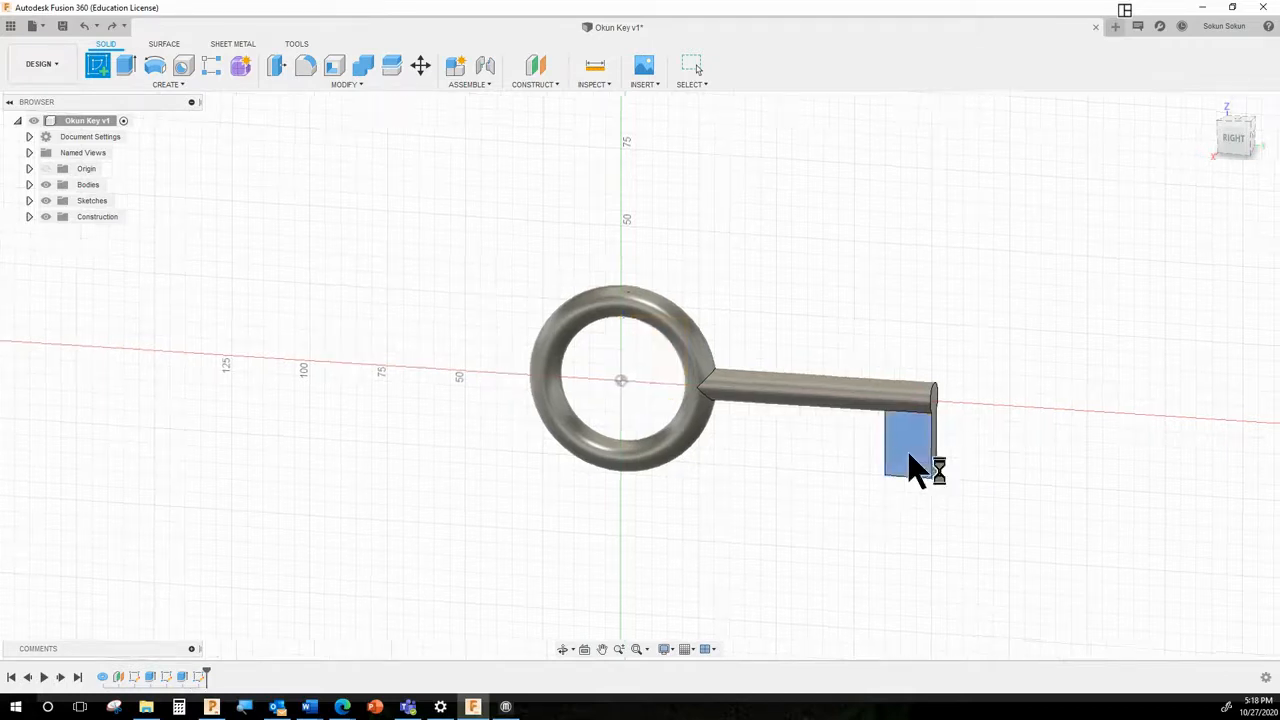
{"action": "left_click", "coordinate": [912, 467]}
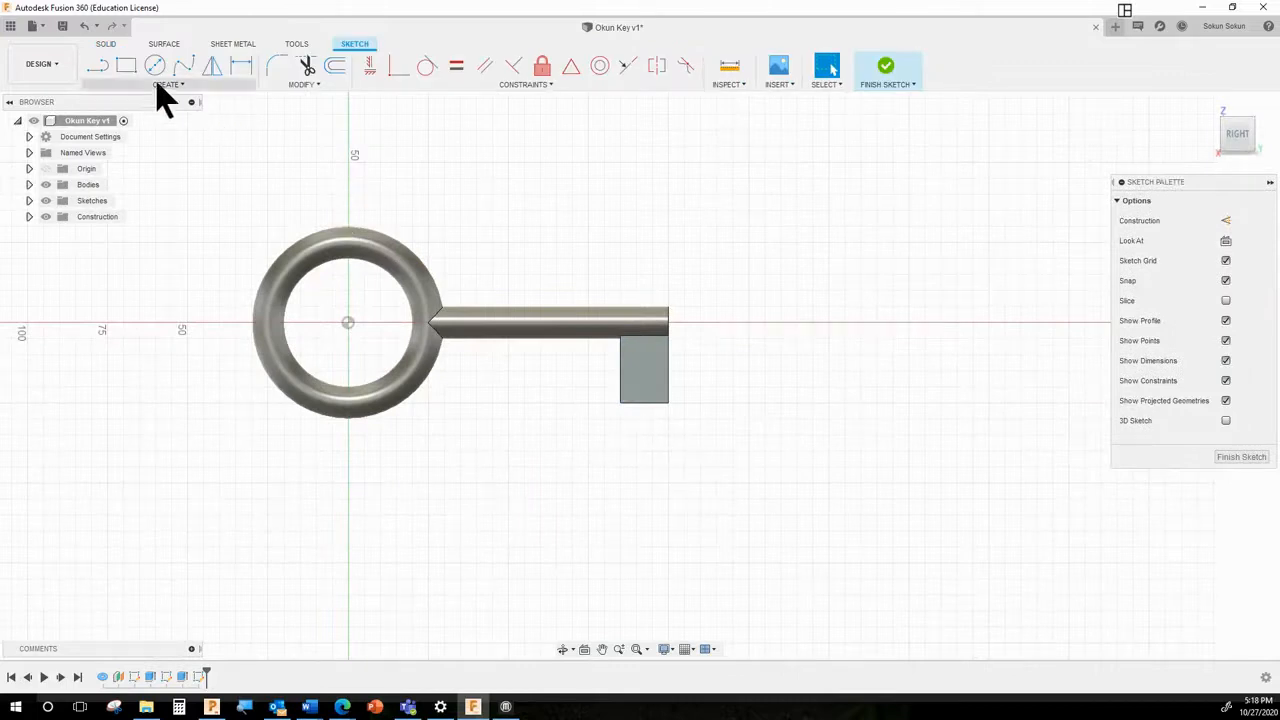
{"action": "left_click", "coordinate": [126, 68]}
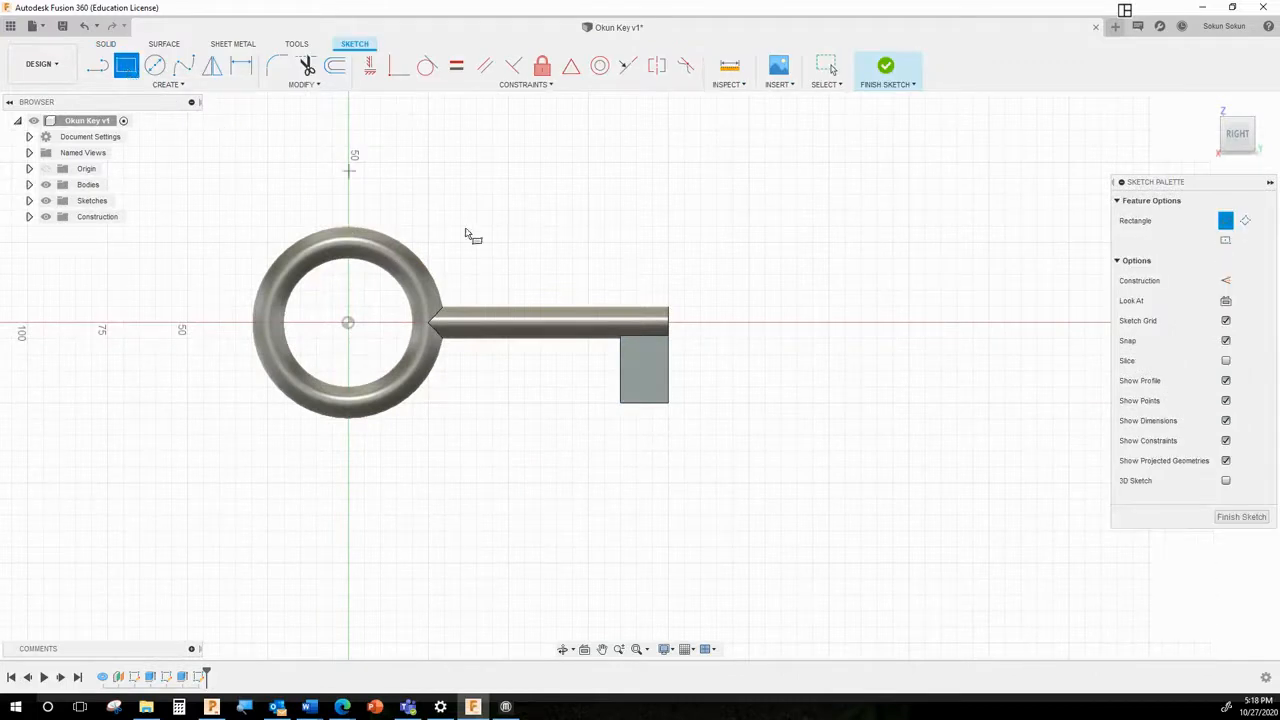
{"action": "left_click", "coordinate": [620, 403]}
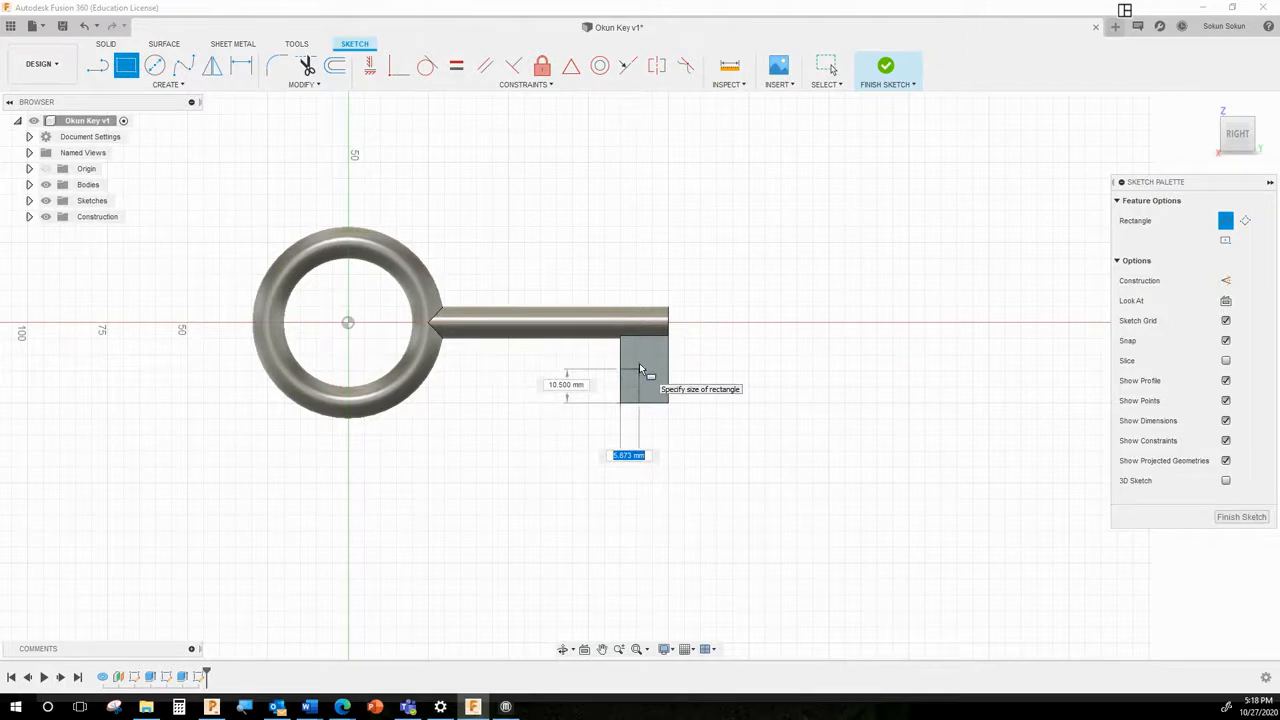
{"action": "type", "text": "6"}
{"action": "key", "text": "Tab"}
{"action": "type", "text": "15"}
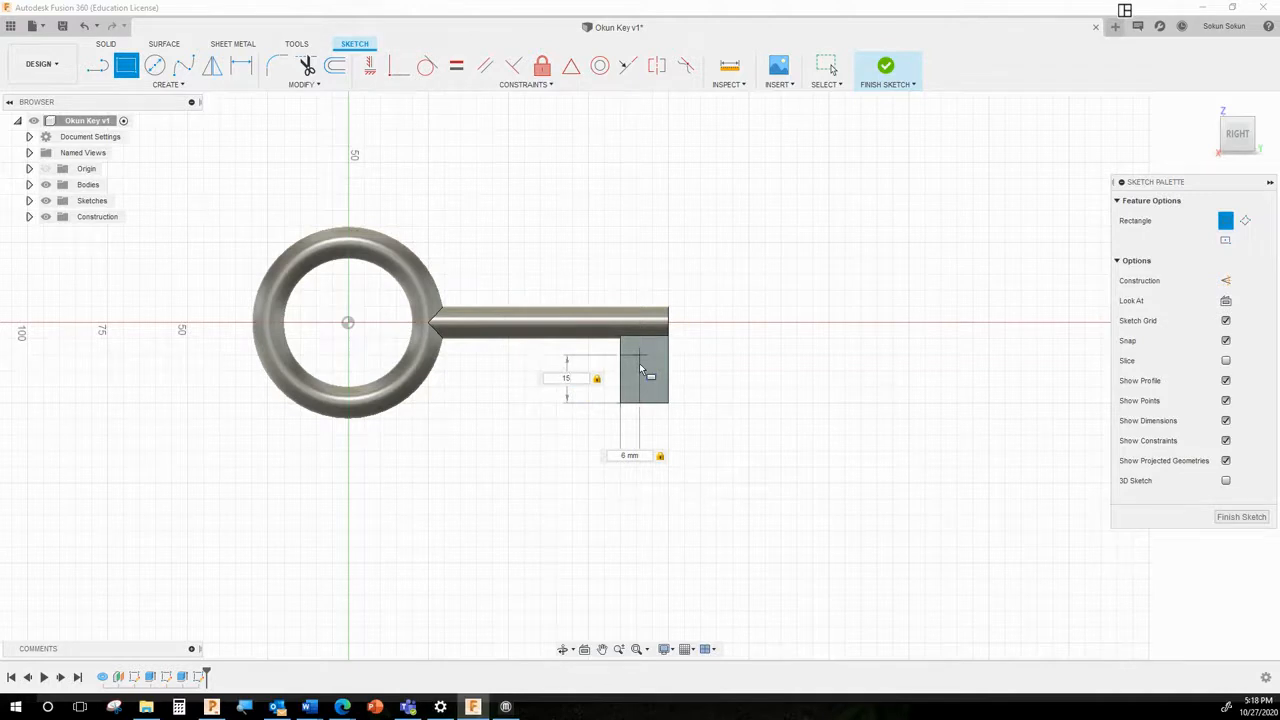
{"action": "key", "text": "Return"}
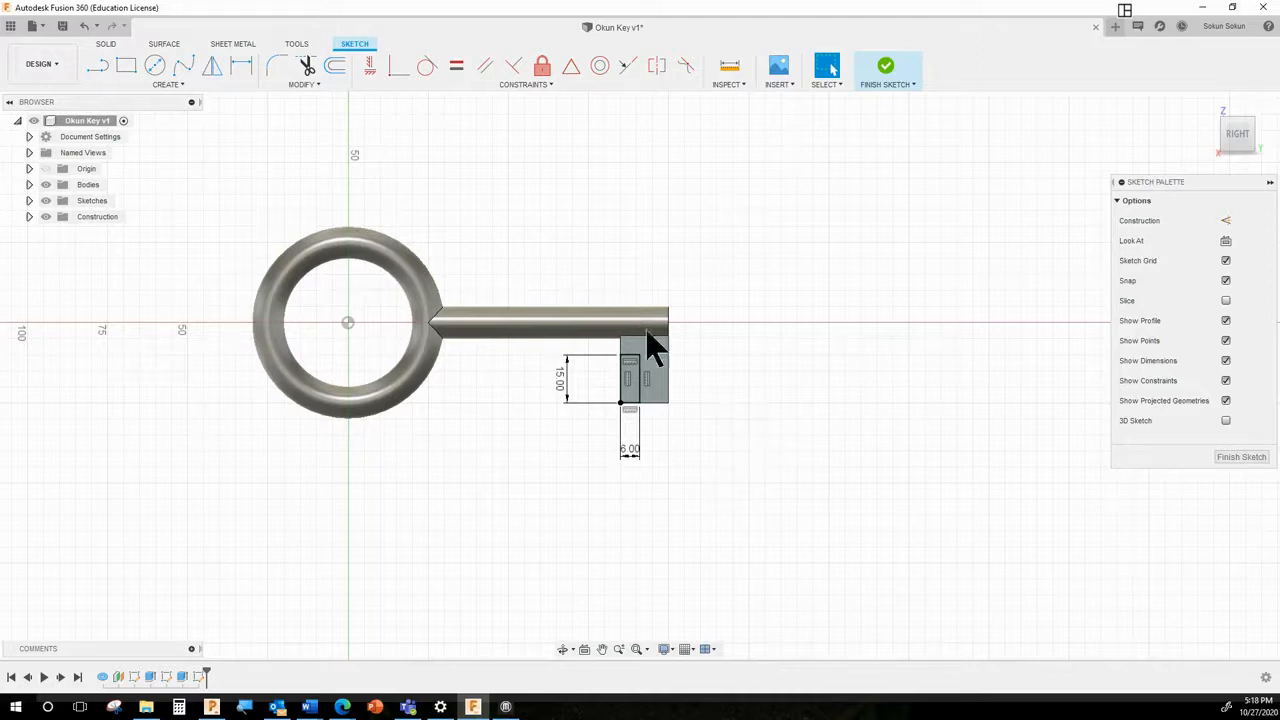
{"action": "left_click", "coordinate": [154, 62]}
{"action": "left_click", "coordinate": [890, 76]}
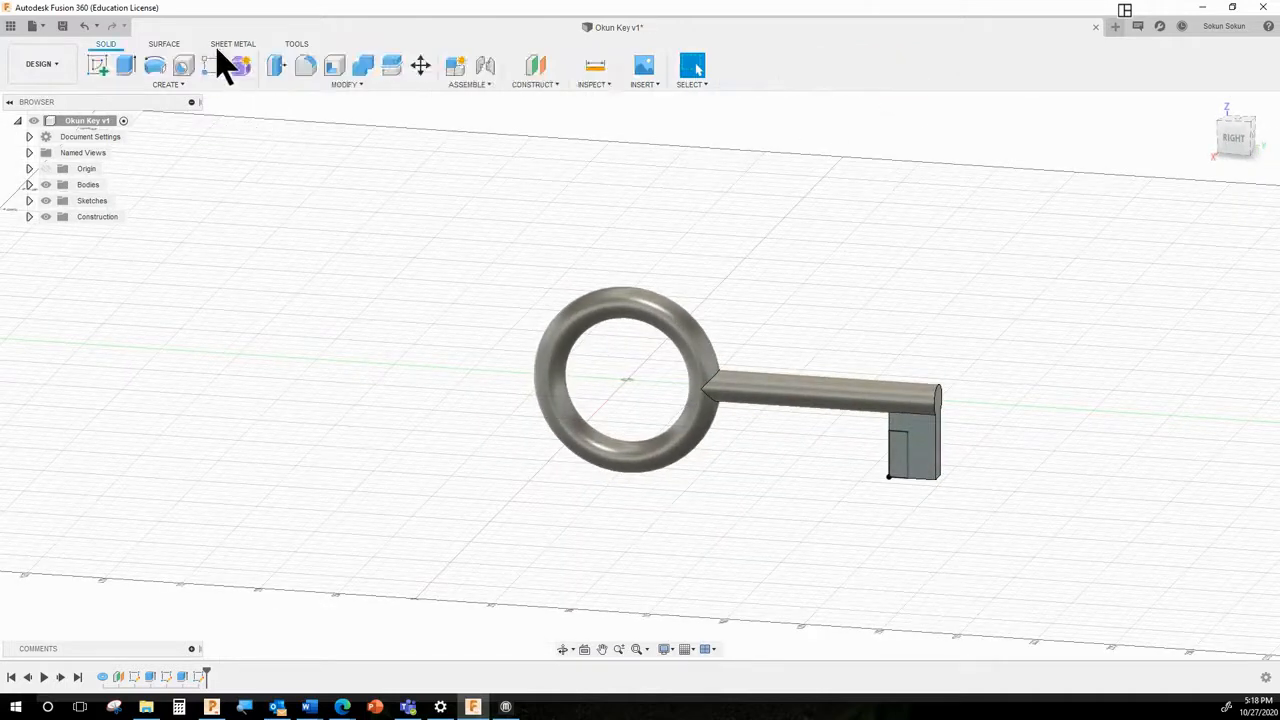
Step: Press Pull the 6 by 15 mm rectangle as a cut through the bit with the extent set to All
{"action": "left_click", "coordinate": [322, 87]}
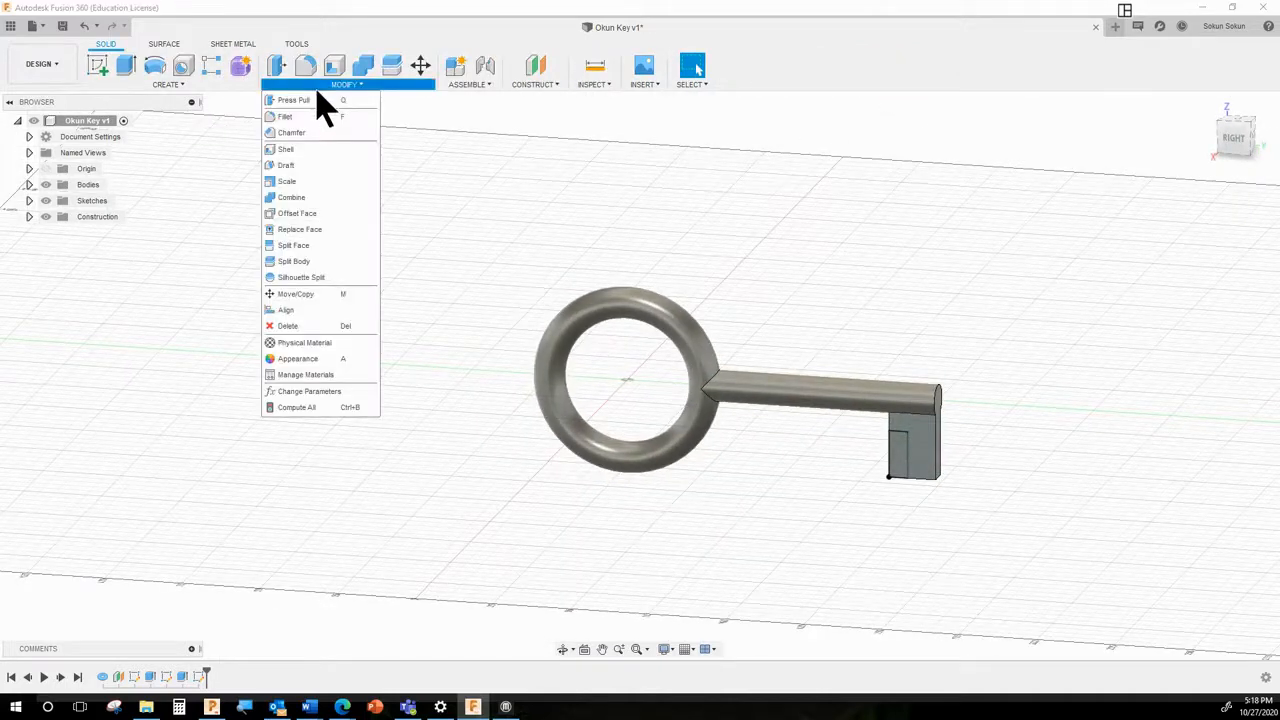
{"action": "left_click", "coordinate": [311, 100]}
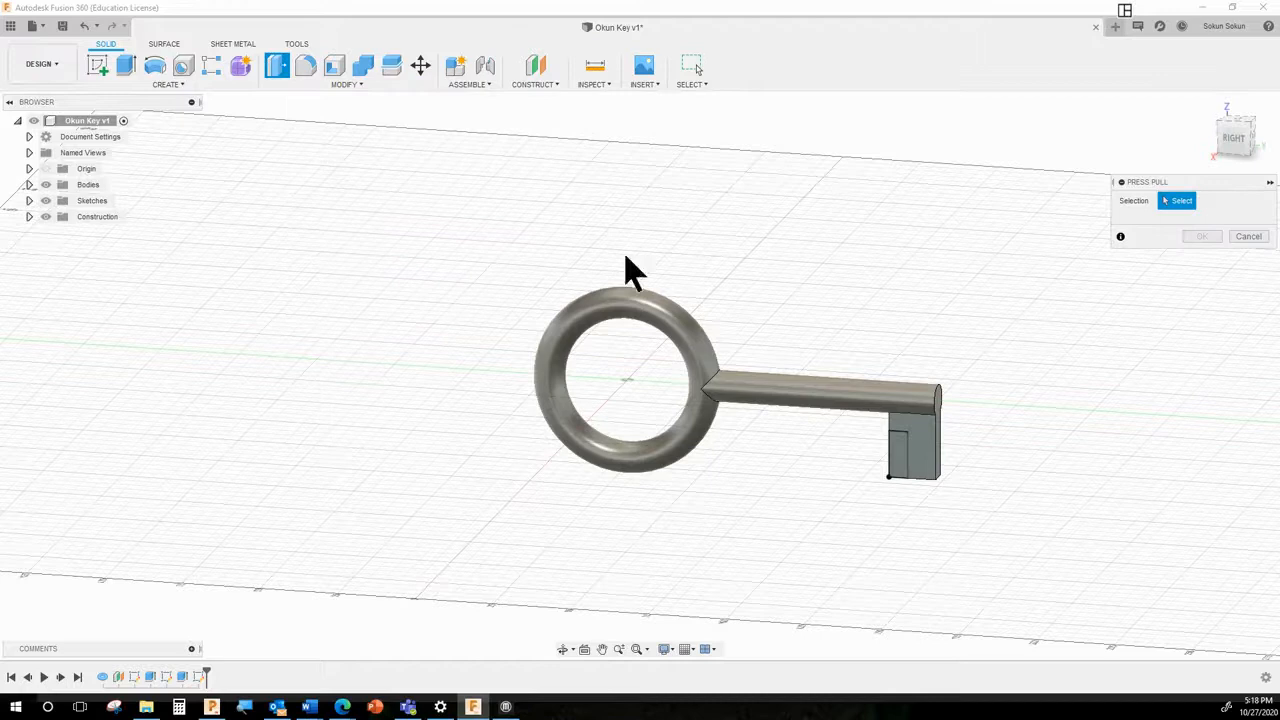
{"action": "left_click", "coordinate": [900, 465]}
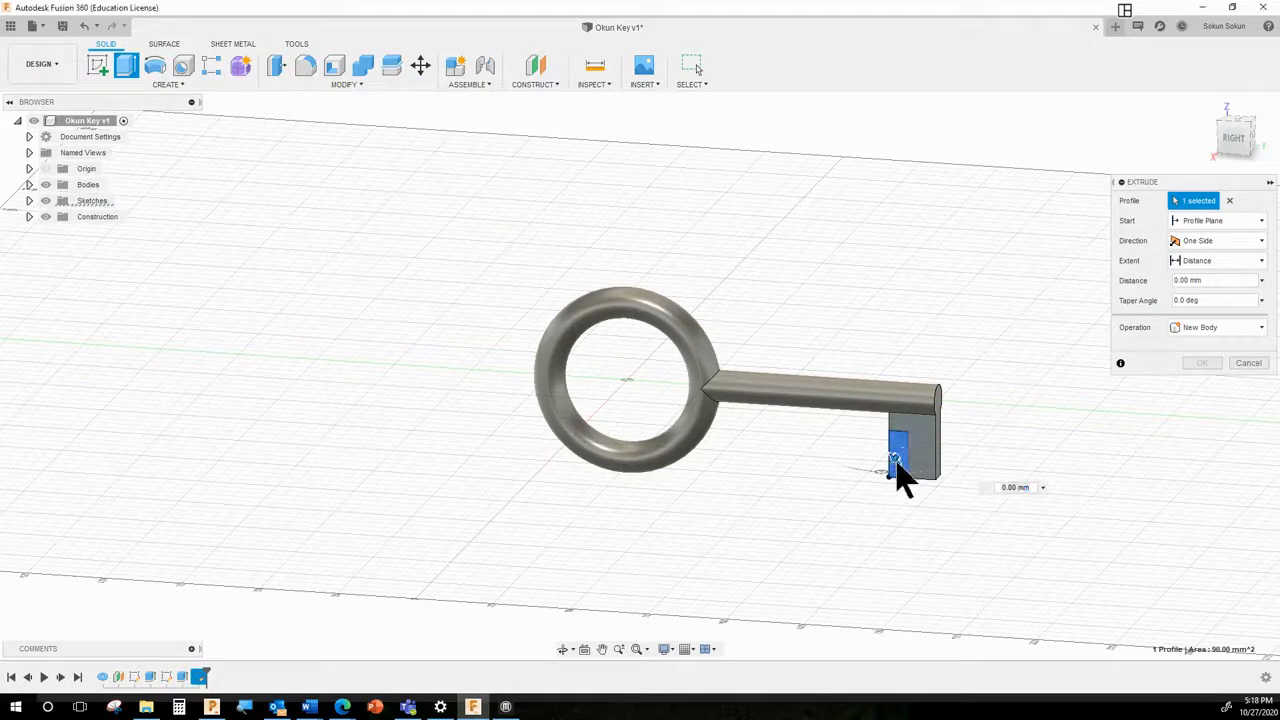
{"action": "middle_click_drag", "start_coordinate": [857, 500], "coordinate": [828, 481], "text": "shift"}
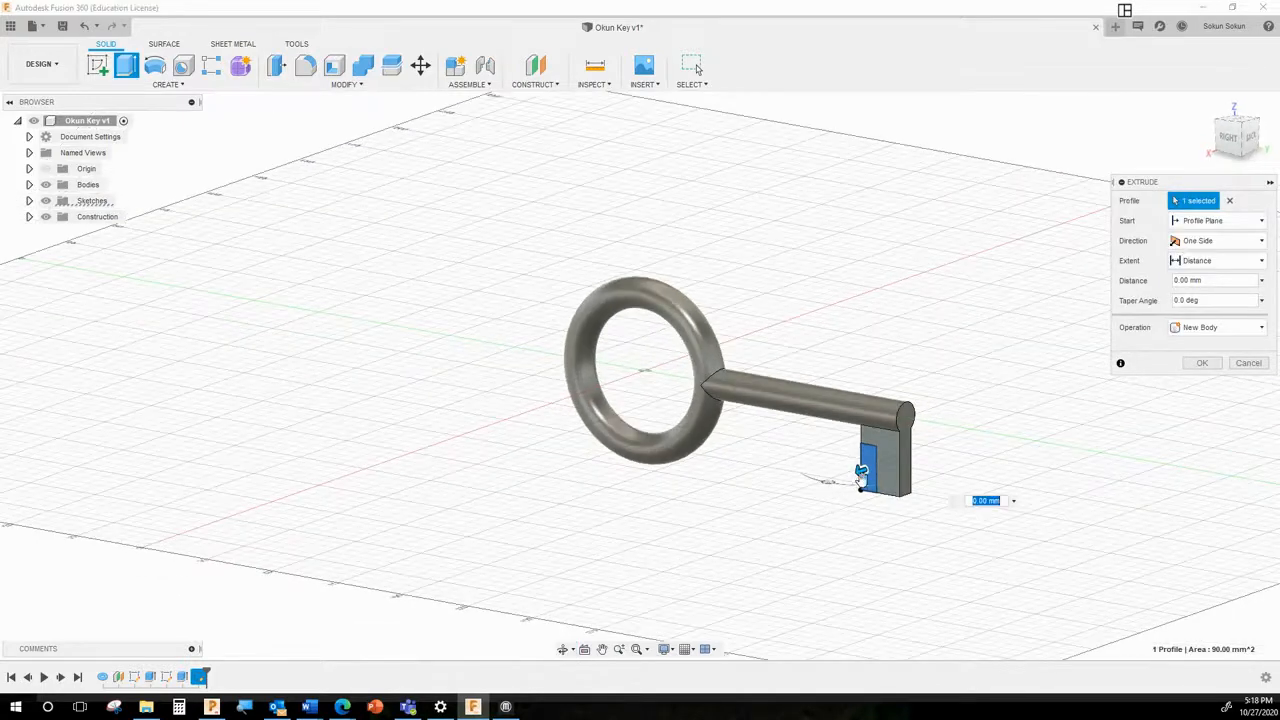
{"action": "left_click_drag", "start_coordinate": [862, 472], "coordinate": [948, 424]}
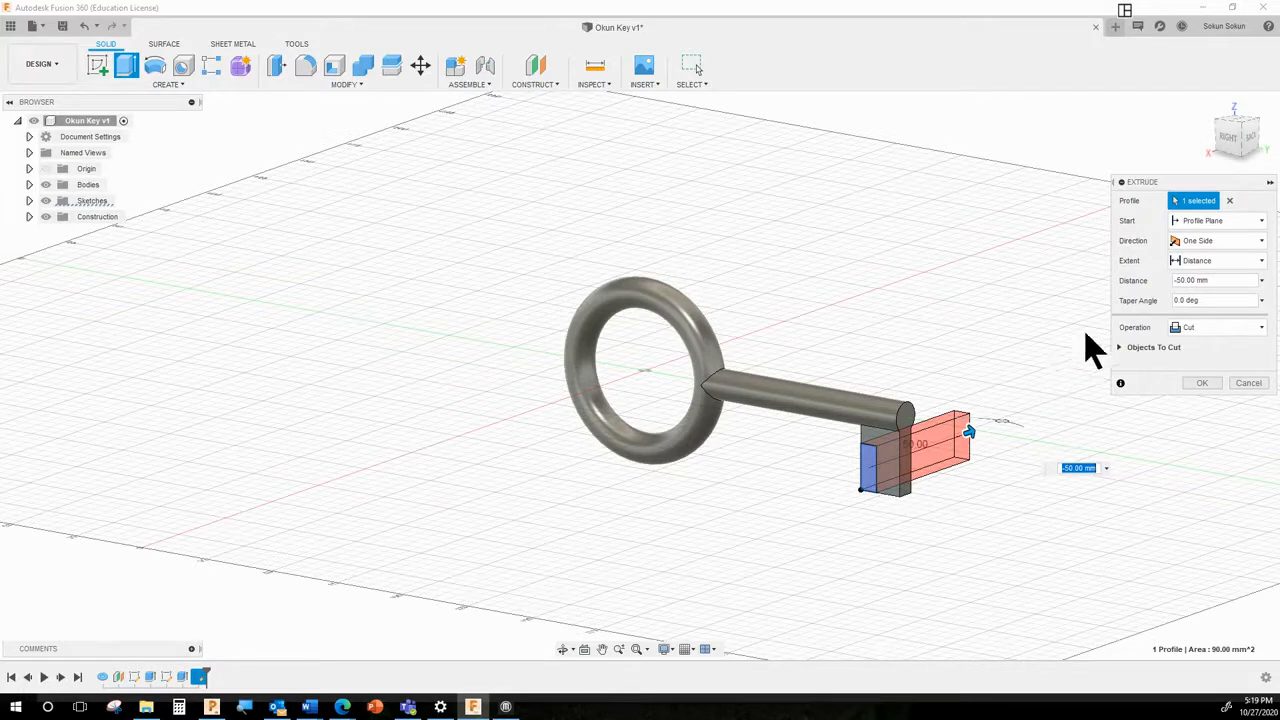
{"action": "left_click", "coordinate": [1227, 261]}
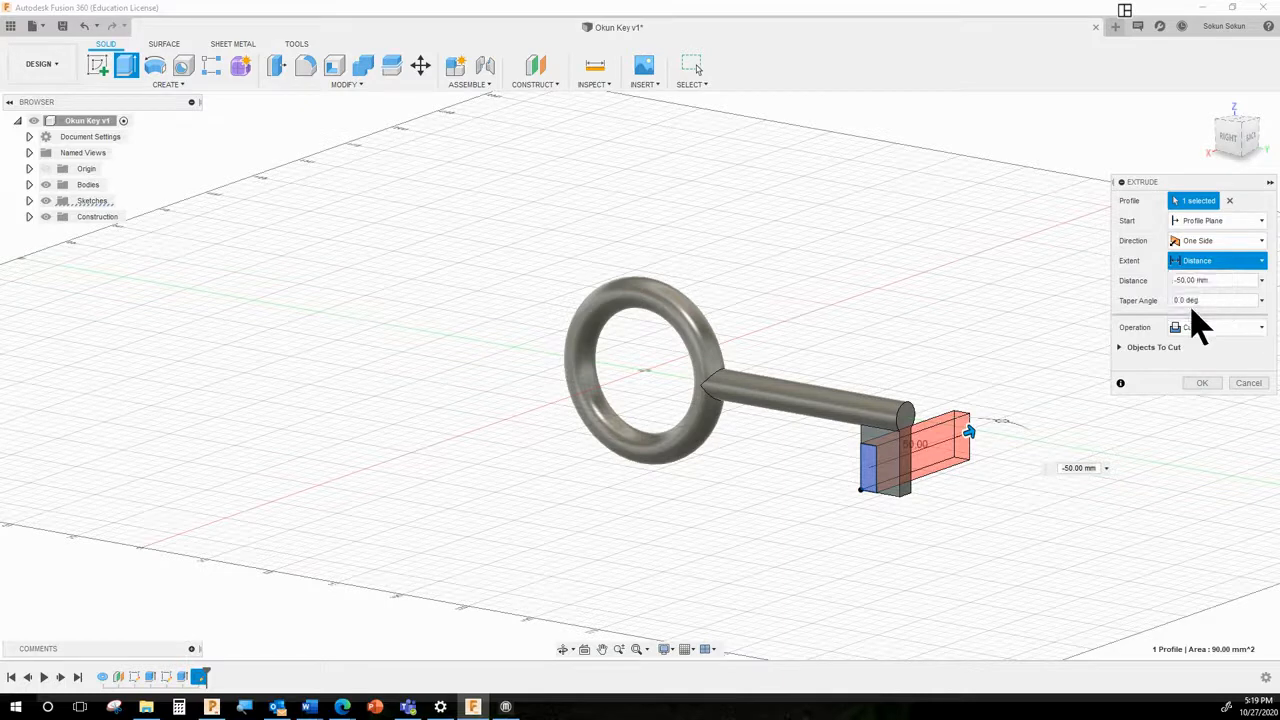
{"action": "left_click", "coordinate": [1190, 311]}
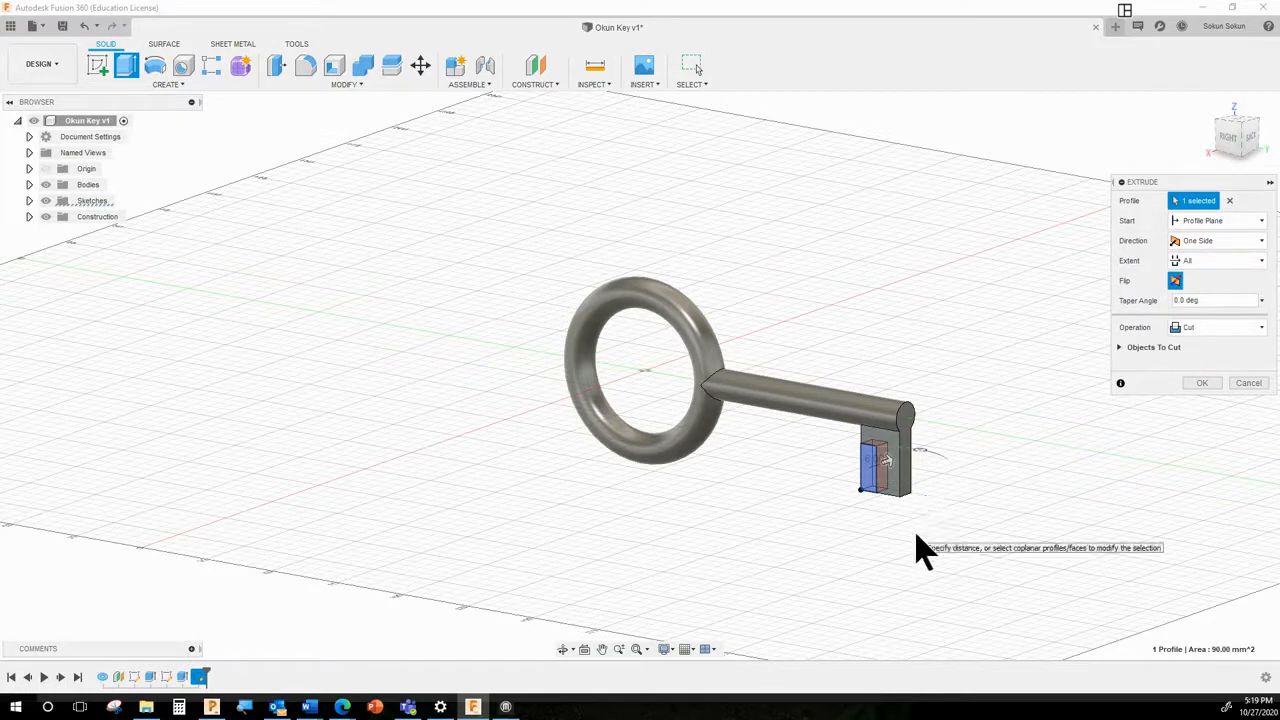
{"action": "mouse_move", "coordinate": [922, 550]}
{"action": "middle_mouse_down", "text": "shift"}
{"action": "mouse_move", "coordinate": [914, 531]}
{"action": "mouse_move", "coordinate": [749, 531]}
{"action": "mouse_move", "coordinate": [923, 540]}
{"action": "mouse_move", "coordinate": [823, 545]}
{"action": "mouse_move", "coordinate": [918, 550]}
{"action": "middle_mouse_up", "text": "shift"}
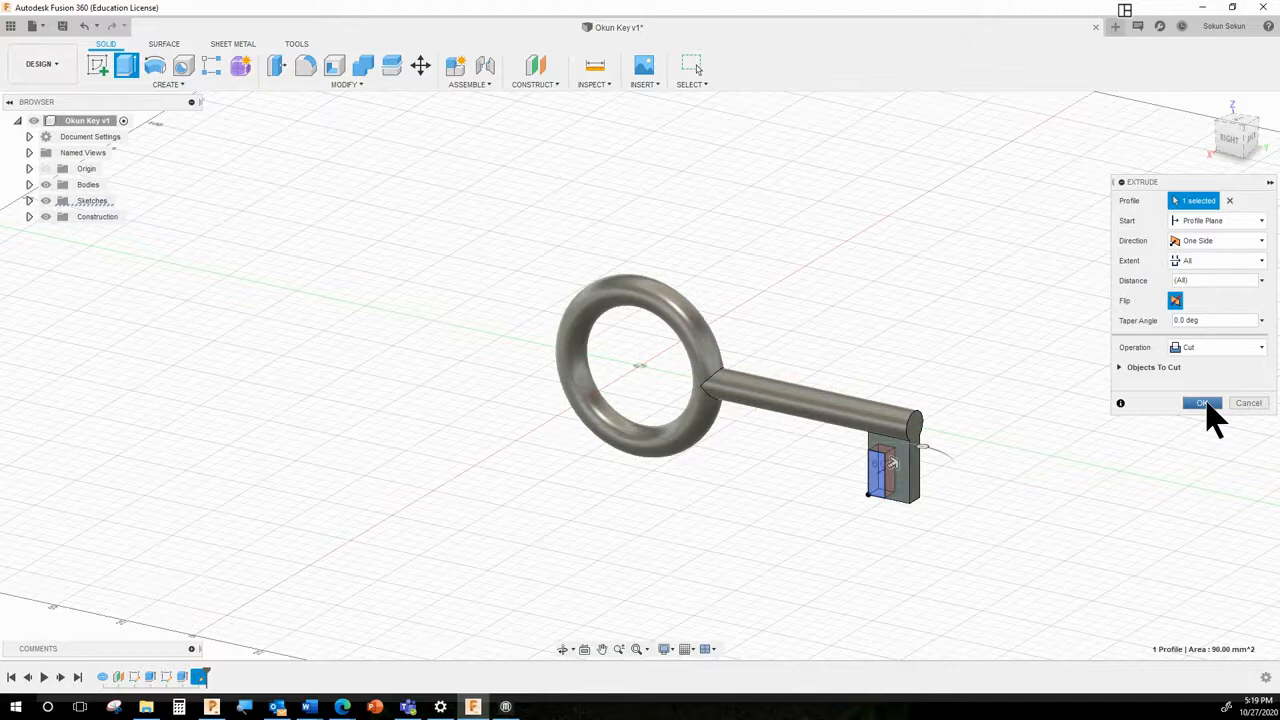
{"action": "left_click", "coordinate": [1203, 403]}
{"action": "middle_click_drag", "start_coordinate": [777, 606], "coordinate": [797, 571], "text": "shift"}
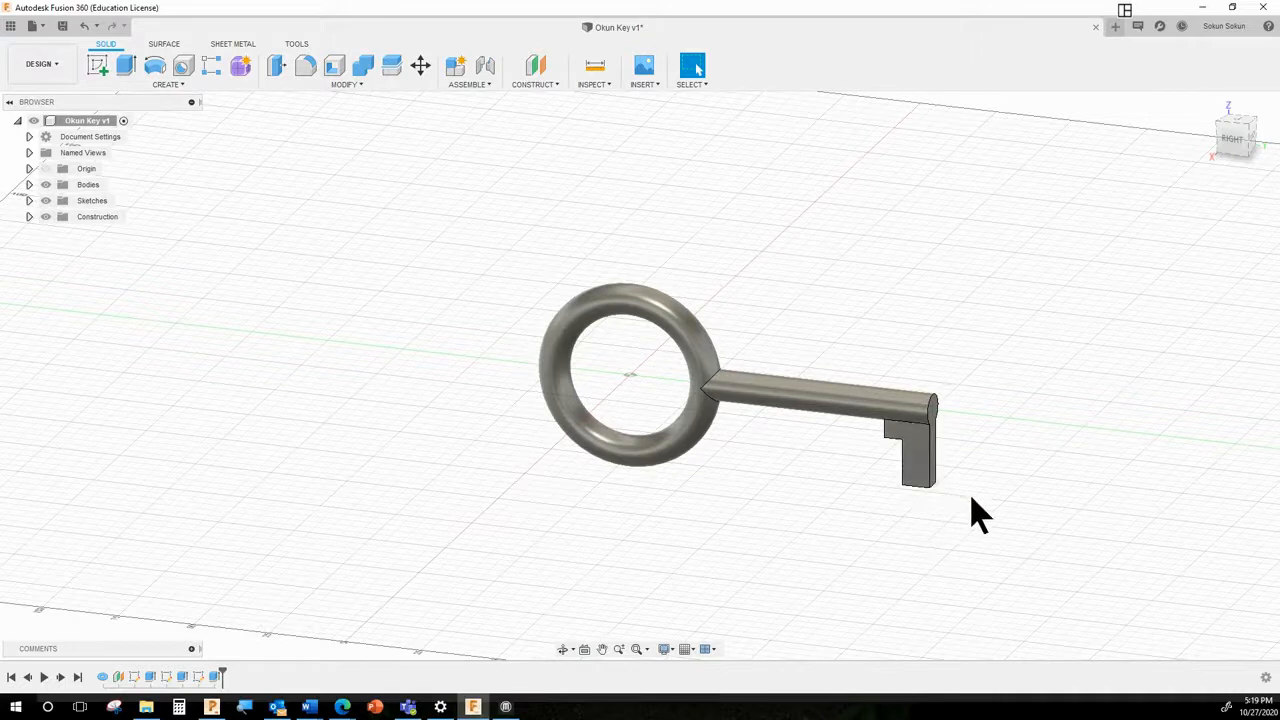
Step: Sketch a rectangle 3 mm wide and 6 mm tall at the lower corner of the bit's end face and finish the sketch
{"action": "middle_click_drag", "start_coordinate": [963, 523], "coordinate": [892, 504], "text": "shift"}
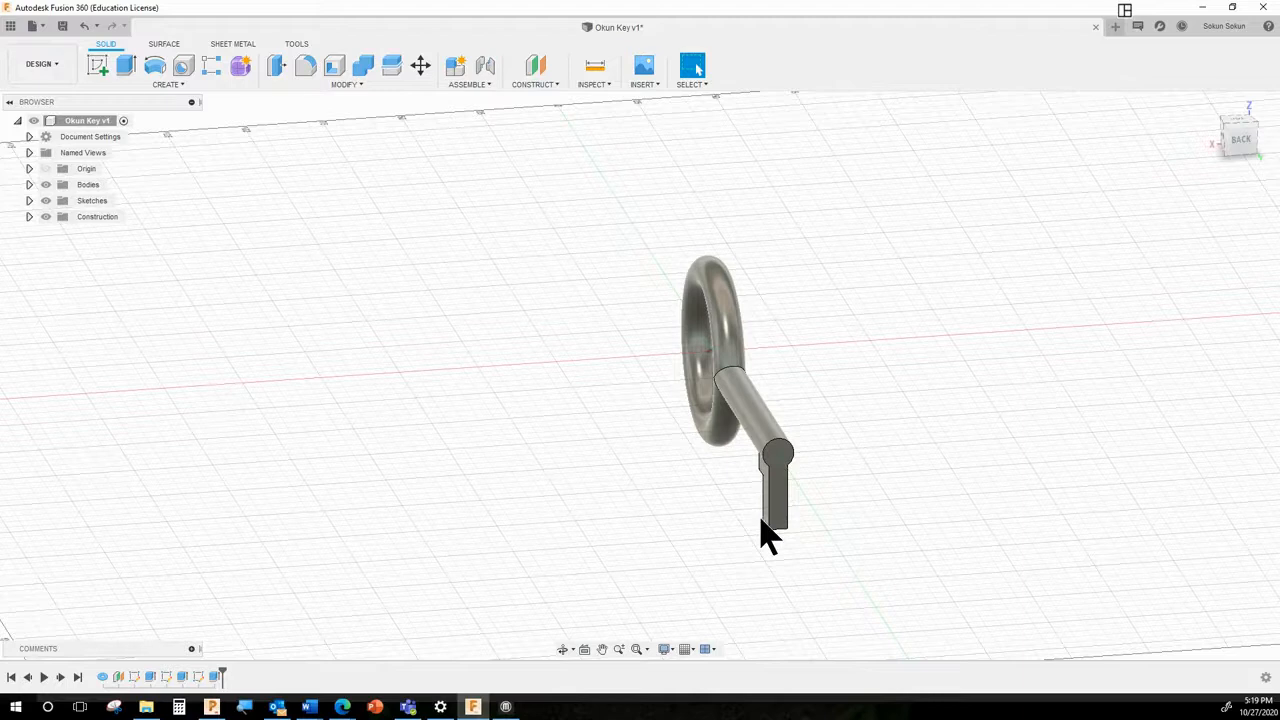
{"action": "left_click", "coordinate": [97, 67]}
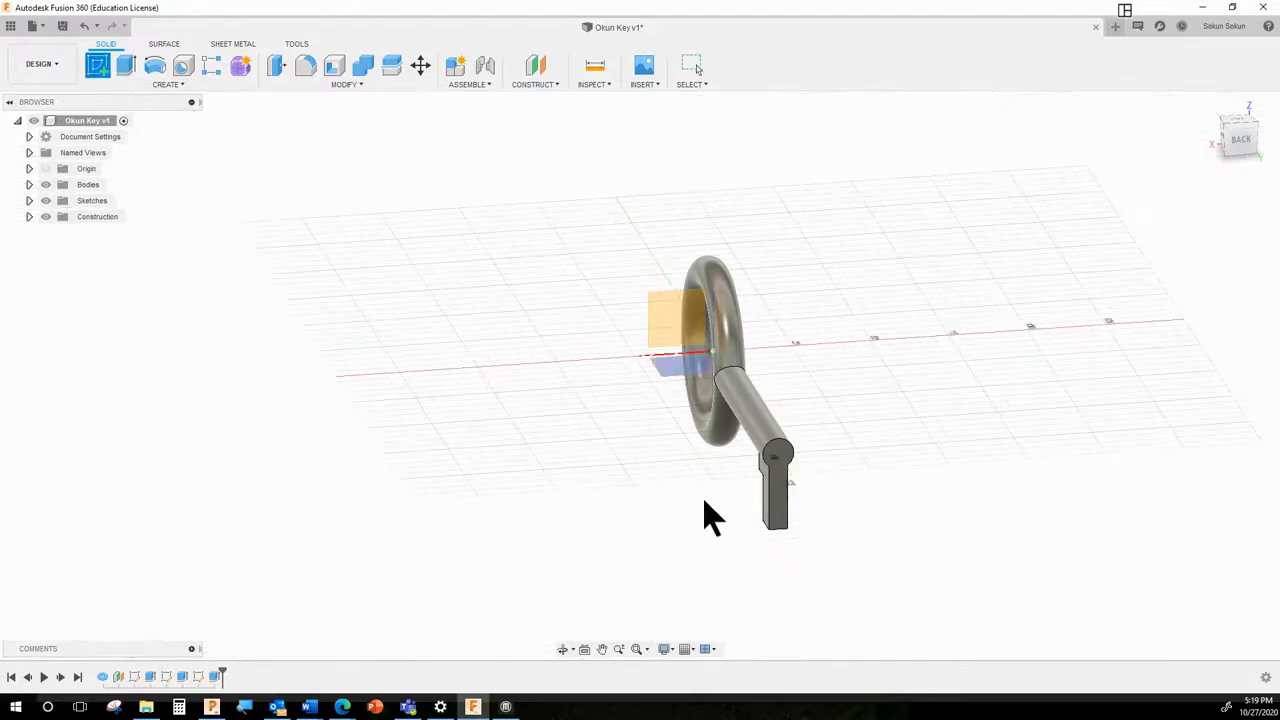
{"action": "left_click", "coordinate": [780, 522]}
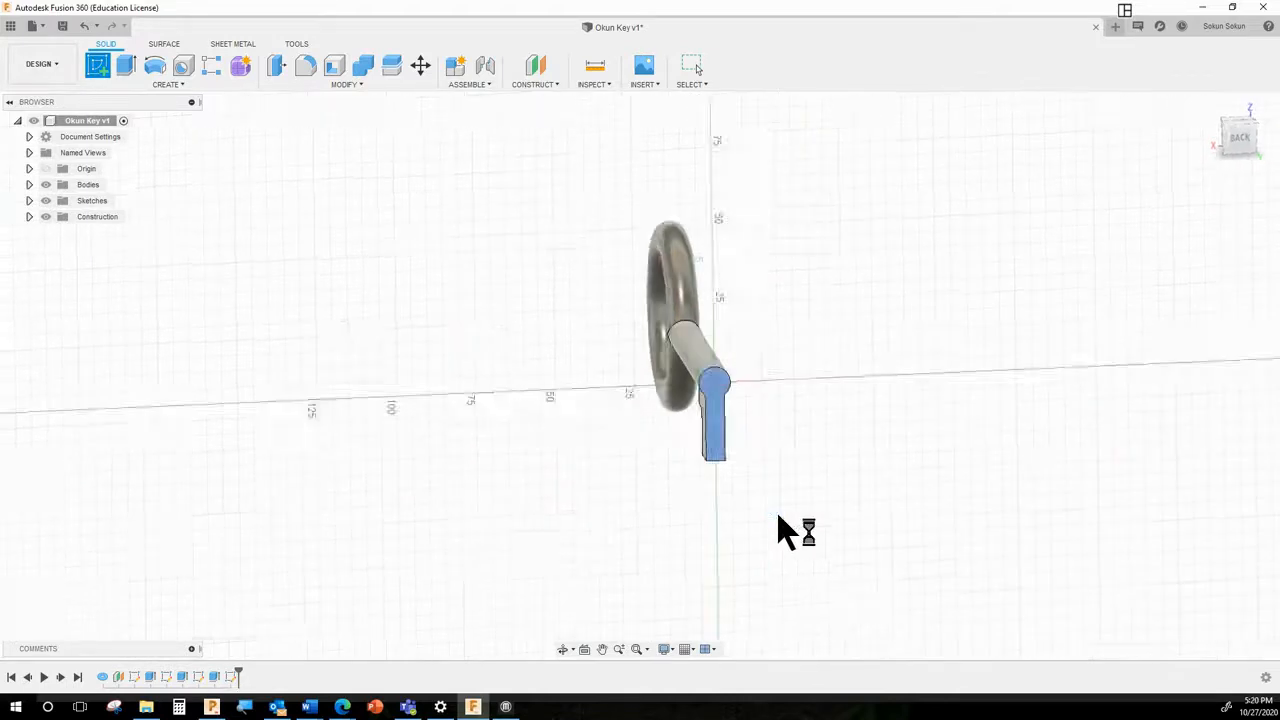
{"action": "scroll", "coordinate": [780, 412], "scroll_direction": "up", "scroll_amount": 4}
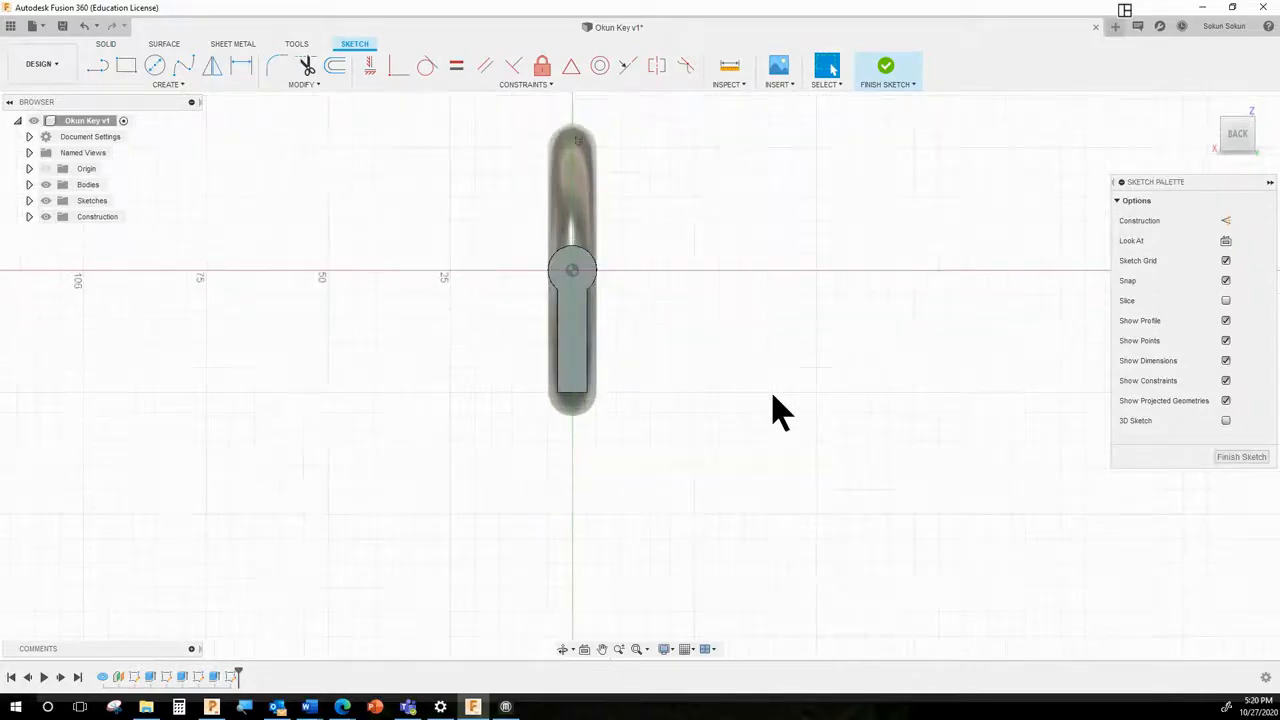
{"action": "left_click", "coordinate": [129, 74]}
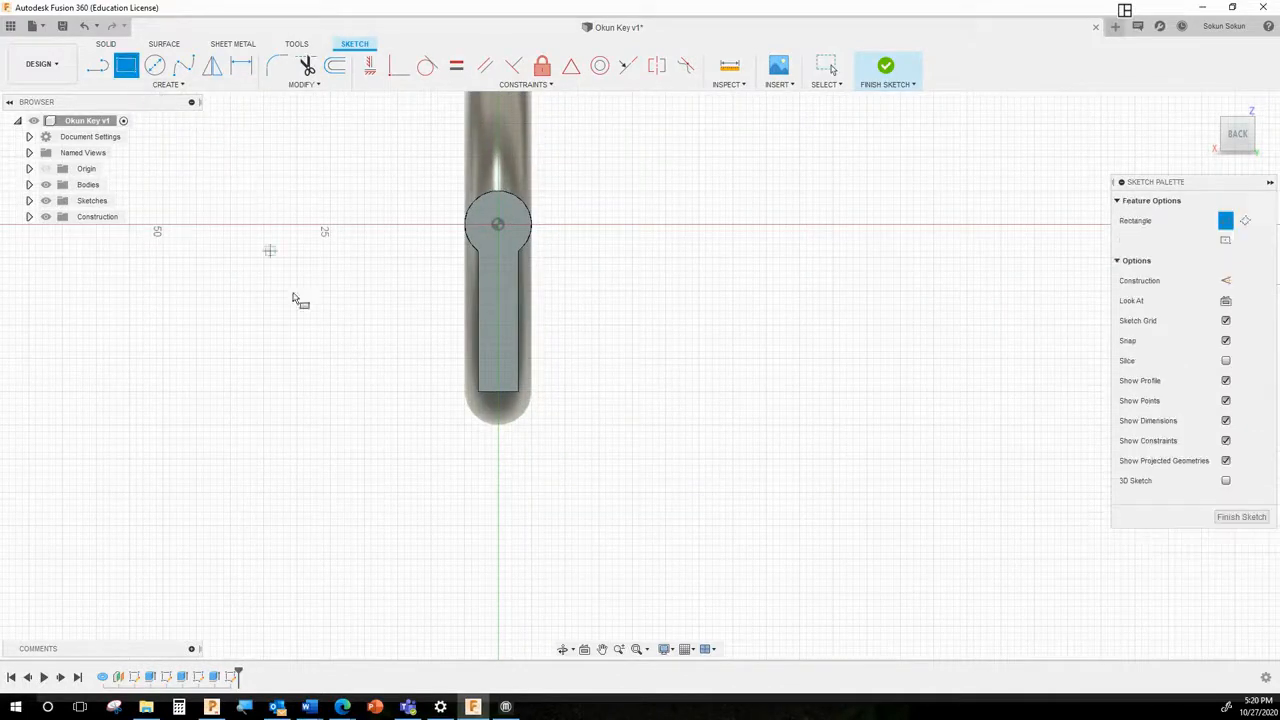
{"action": "left_click", "coordinate": [478, 393]}
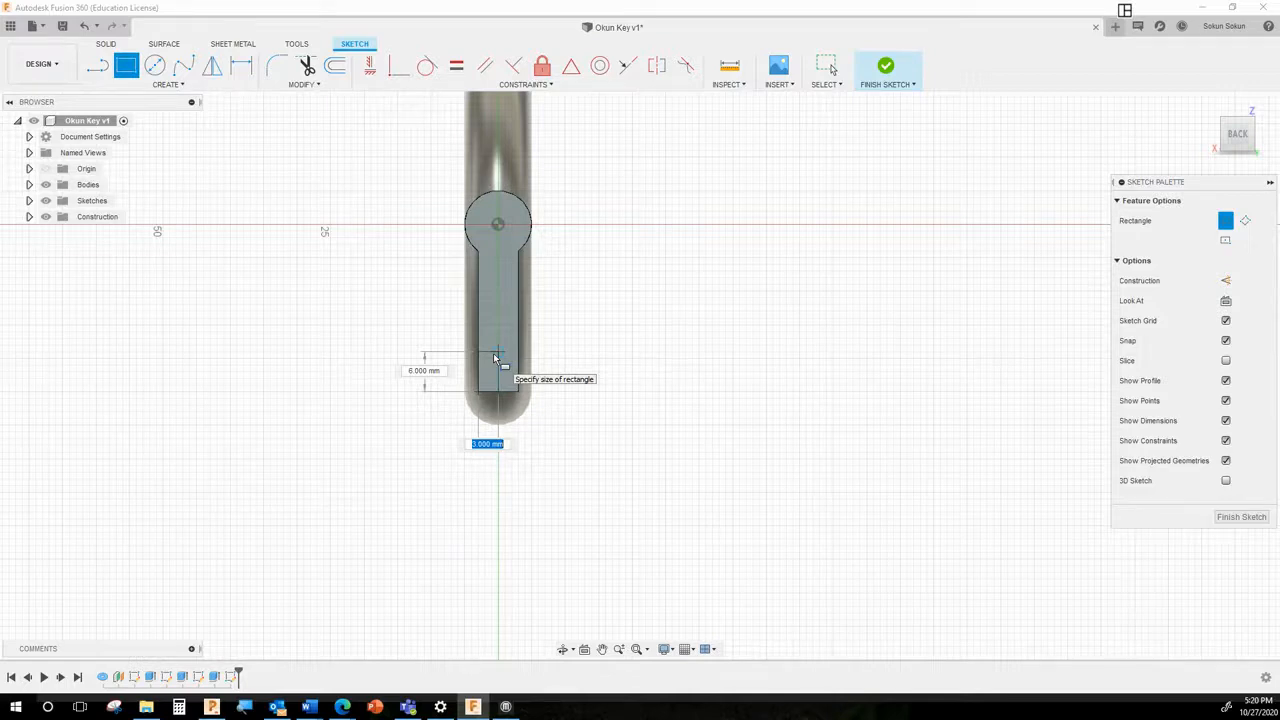
{"action": "left_click", "coordinate": [493, 353]}
{"action": "key", "text": "Escape"}
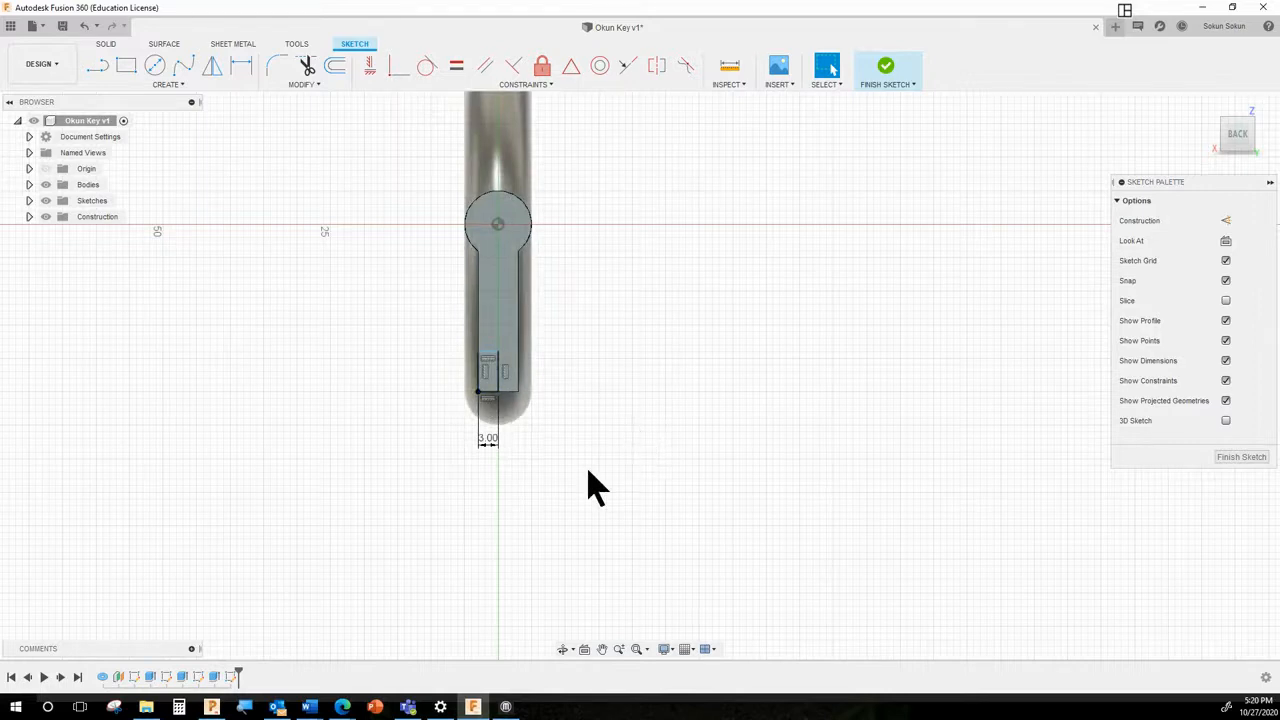
{"action": "left_click", "coordinate": [886, 70]}
Step: Press Pull the 3 by 6 mm rectangle about 15 mm into the bit as a cut toward the handle
{"action": "left_click", "coordinate": [336, 86]}
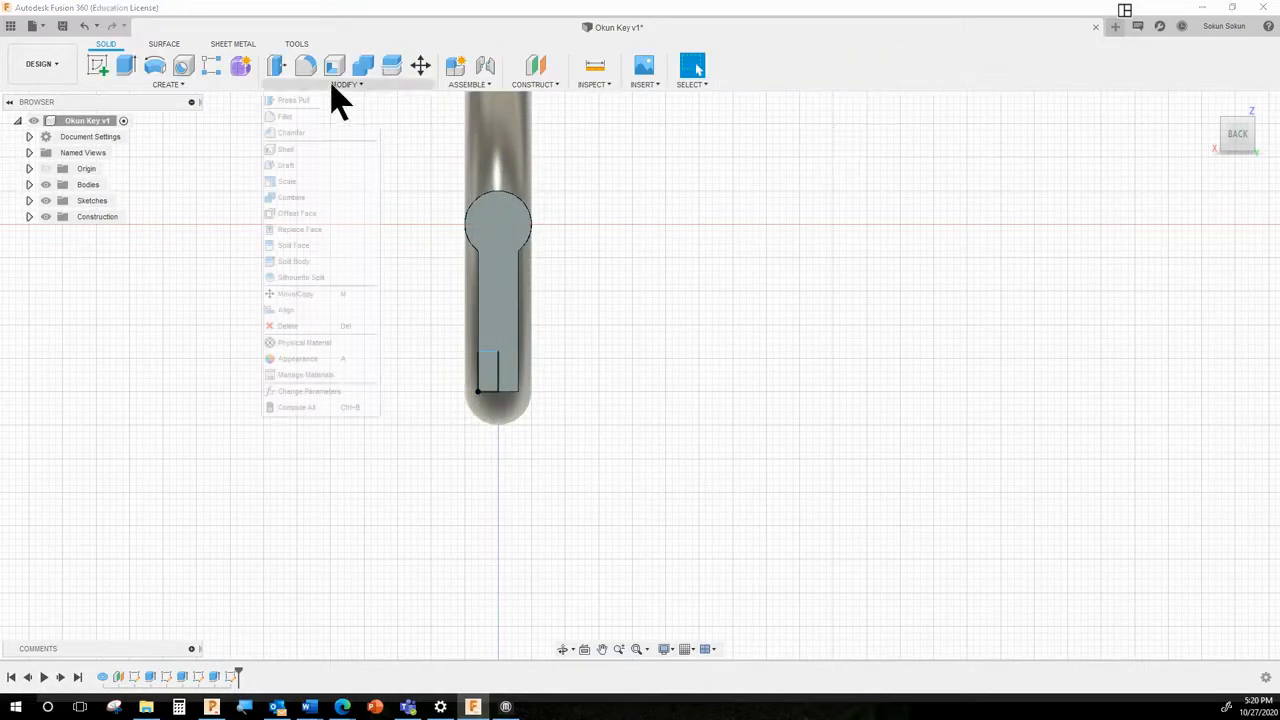
{"action": "left_click", "coordinate": [310, 102]}
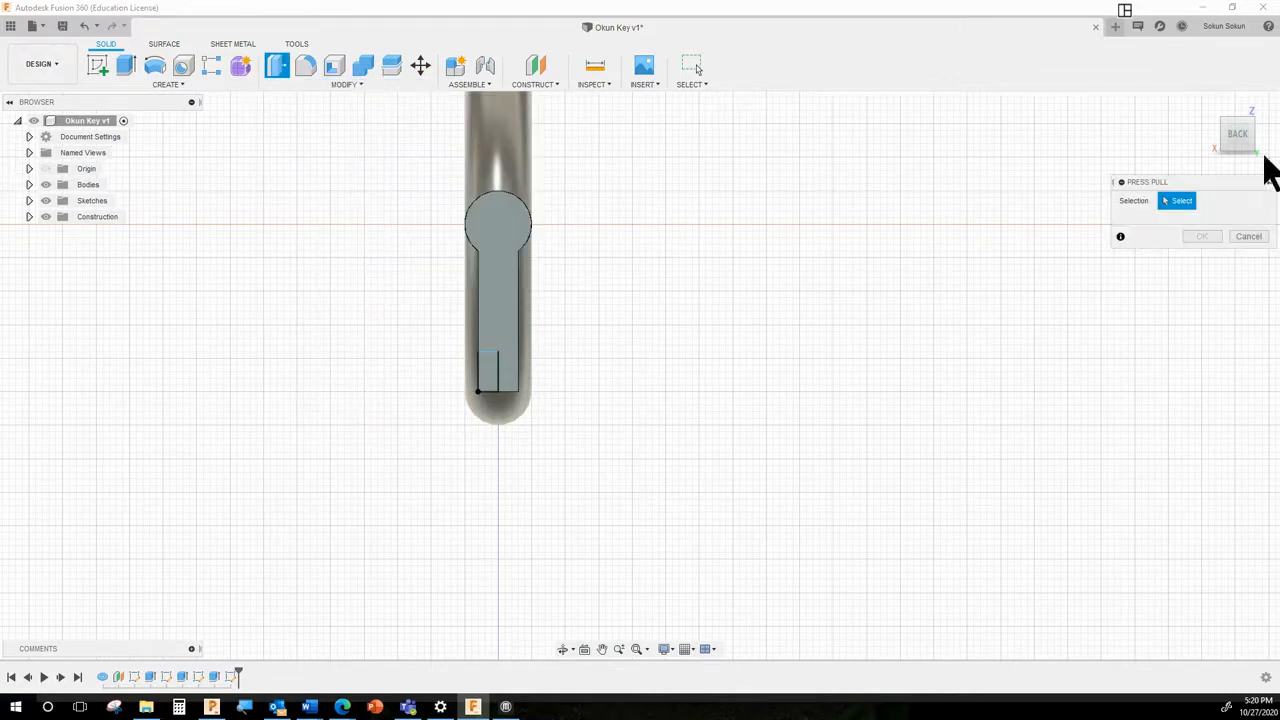
{"action": "left_click", "coordinate": [1210, 110]}
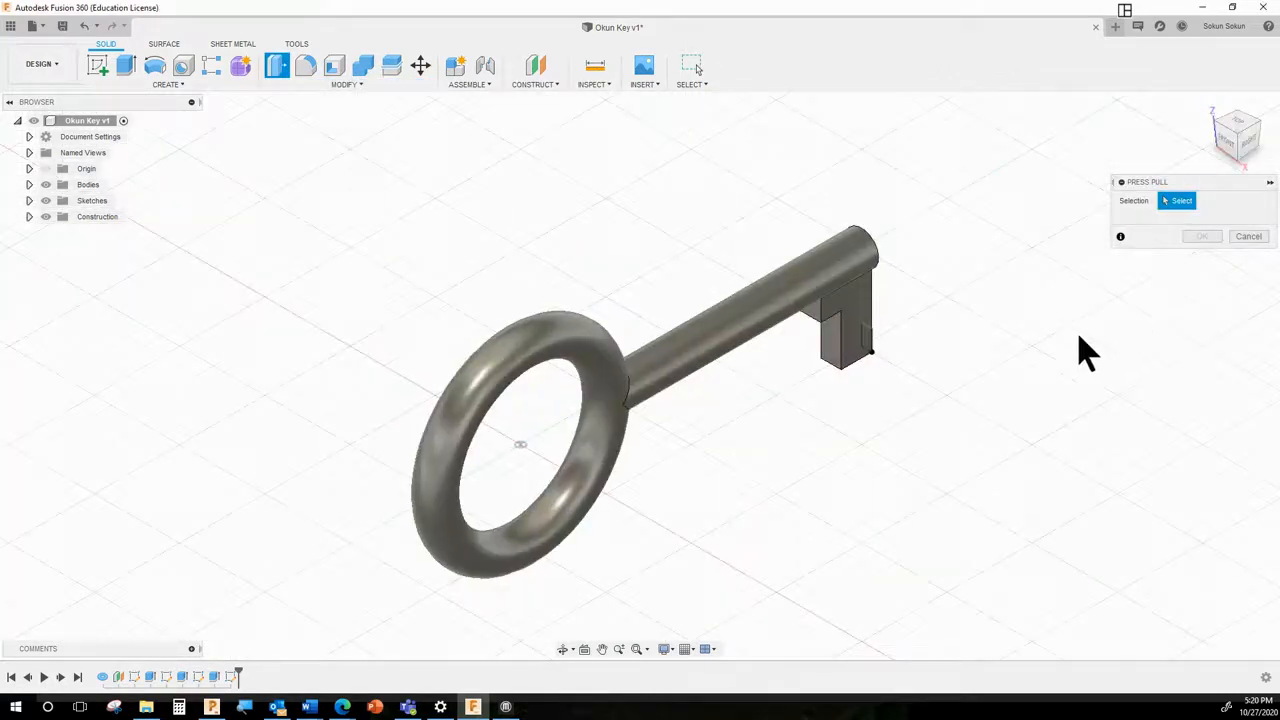
{"action": "left_click", "coordinate": [1224, 148]}
{"action": "left_click_drag", "start_coordinate": [1222, 150], "coordinate": [1181, 141]}
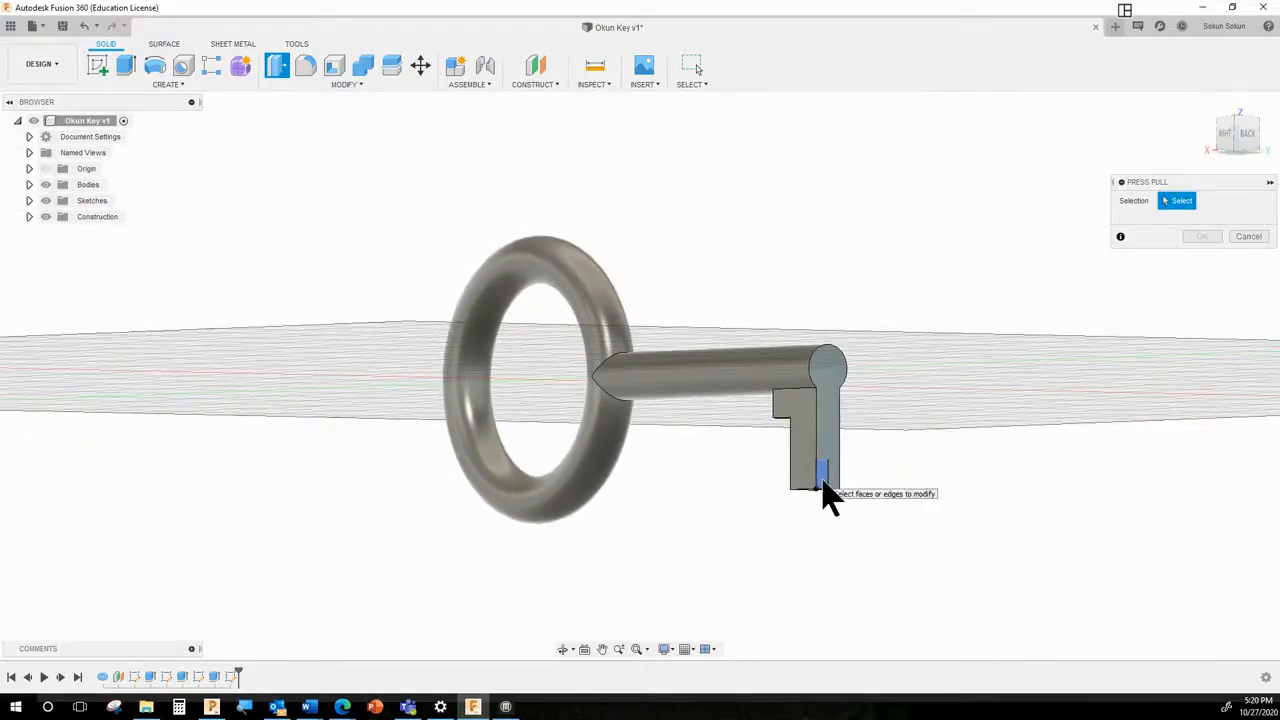
{"action": "left_click", "coordinate": [822, 478]}
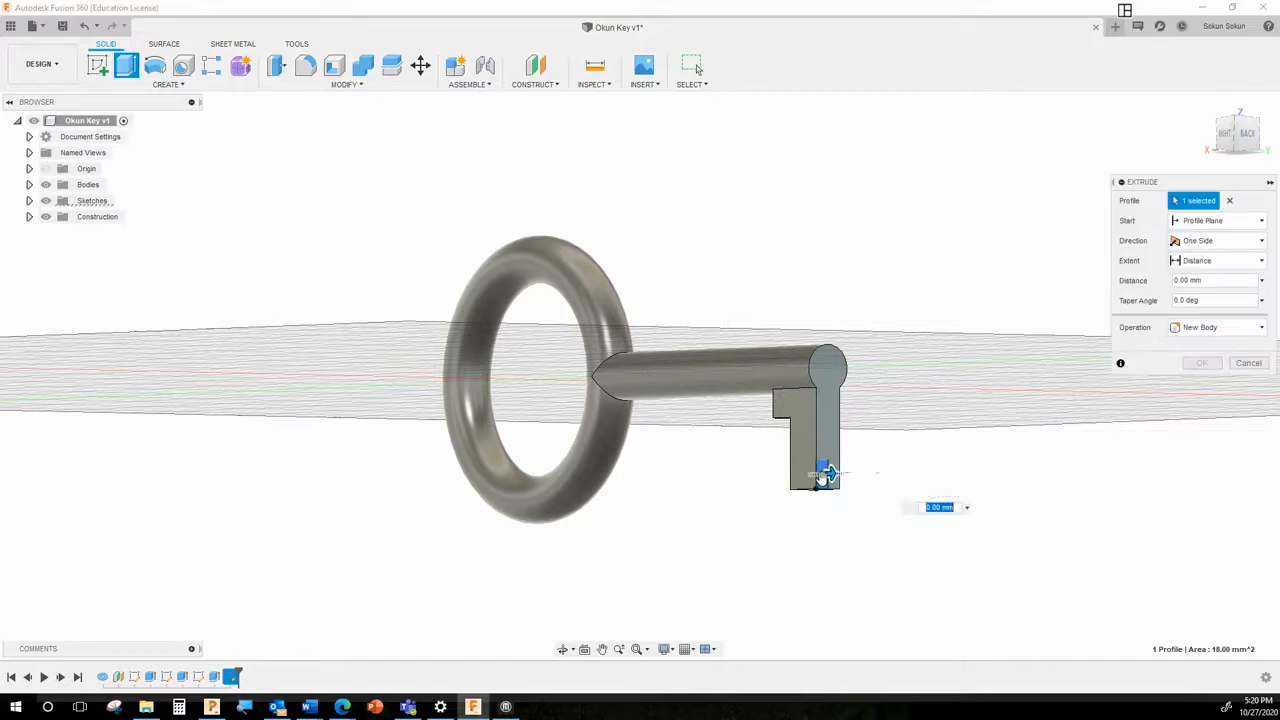
{"action": "left_click_drag", "start_coordinate": [829, 475], "coordinate": [771, 477]}
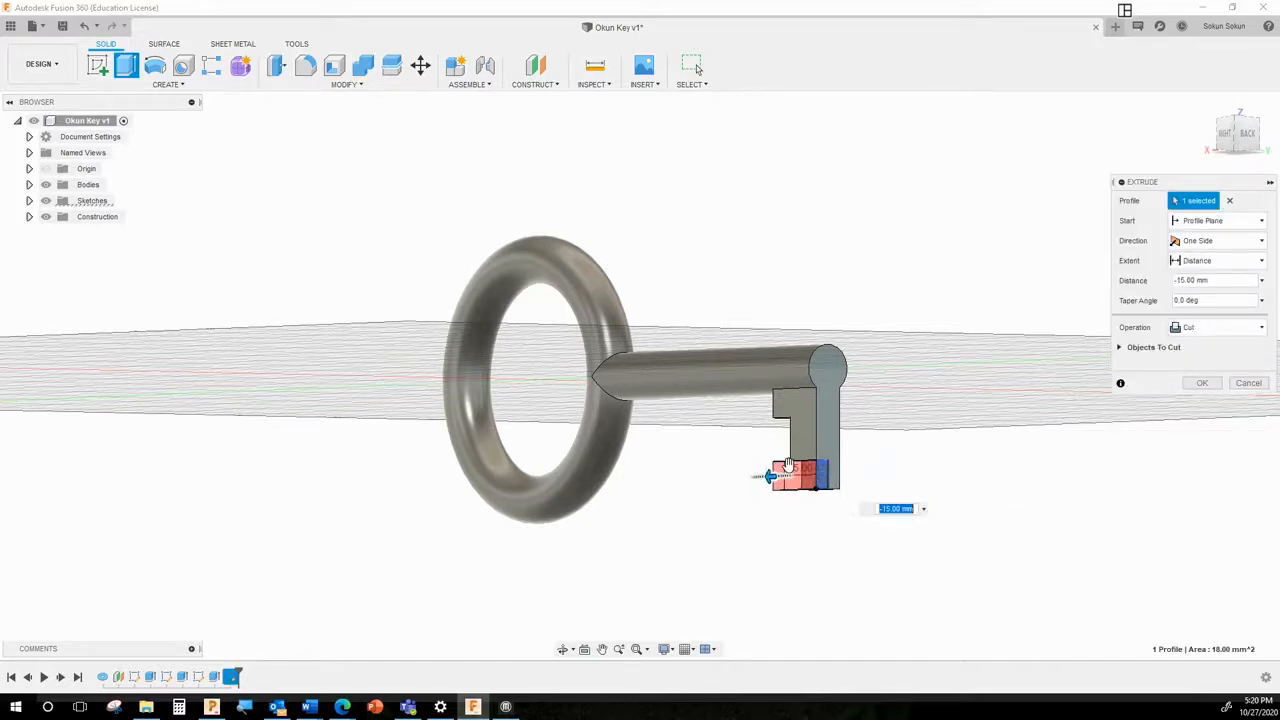
Step: Try the All extent on the 3 by 6 mm cut and return the extent to Distance
{"action": "left_click", "coordinate": [1212, 260]}
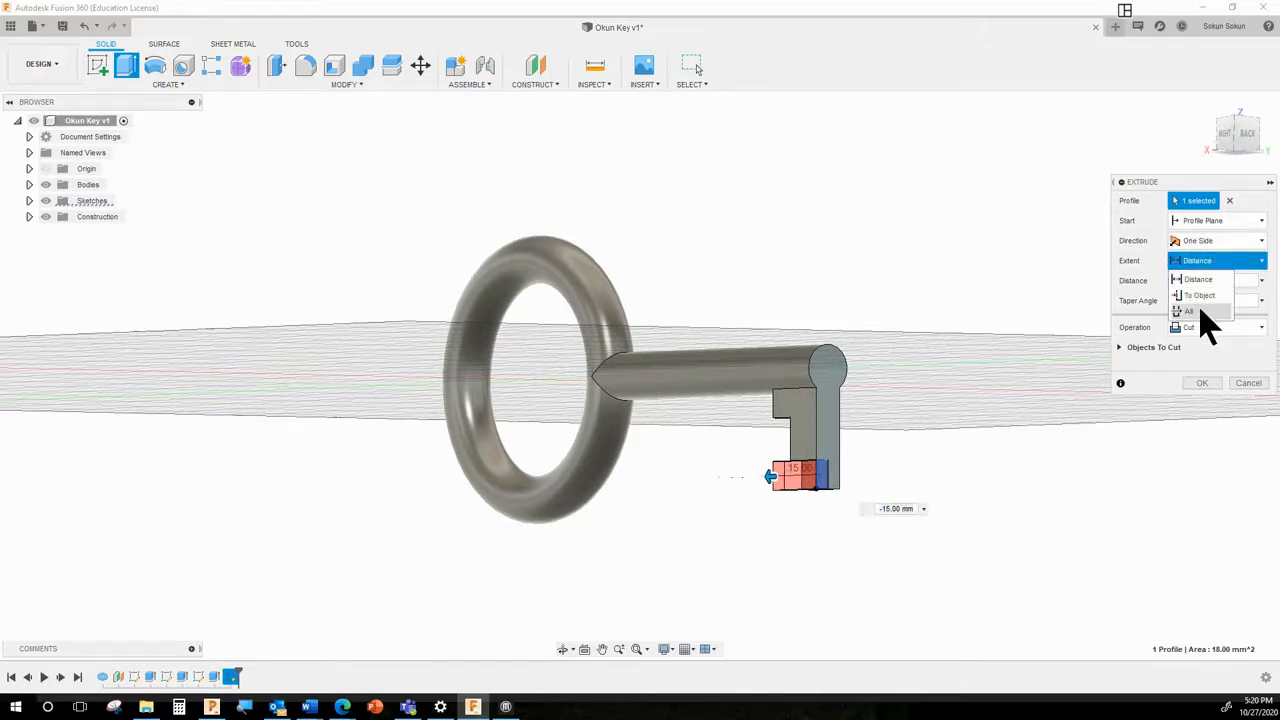
{"action": "left_click", "coordinate": [1200, 312]}
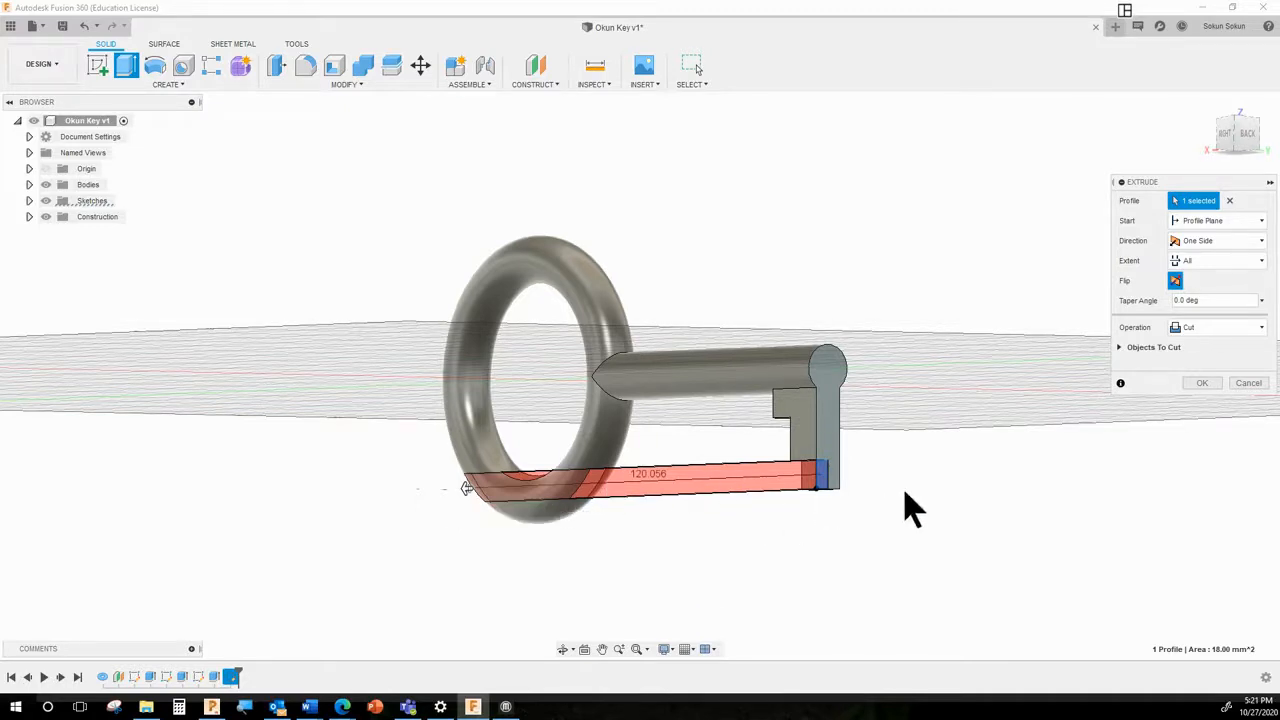
{"action": "left_click", "coordinate": [1180, 261]}
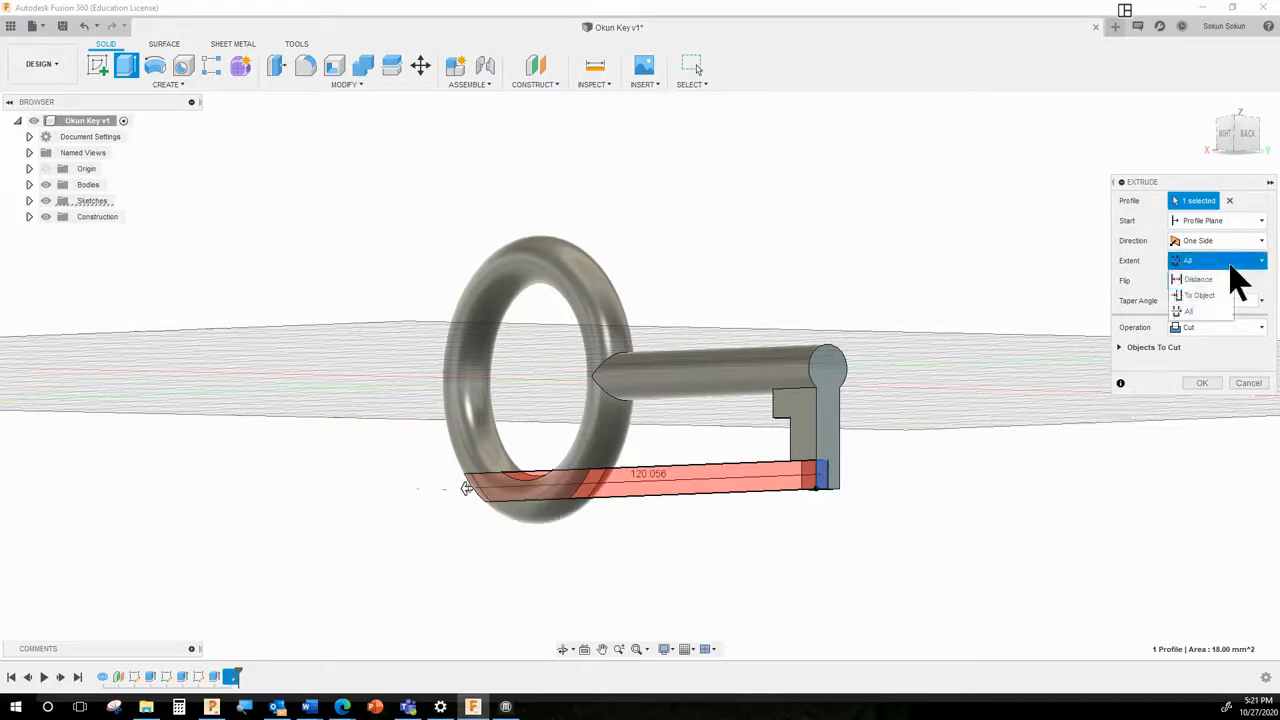
{"action": "left_click", "coordinate": [1218, 279]}
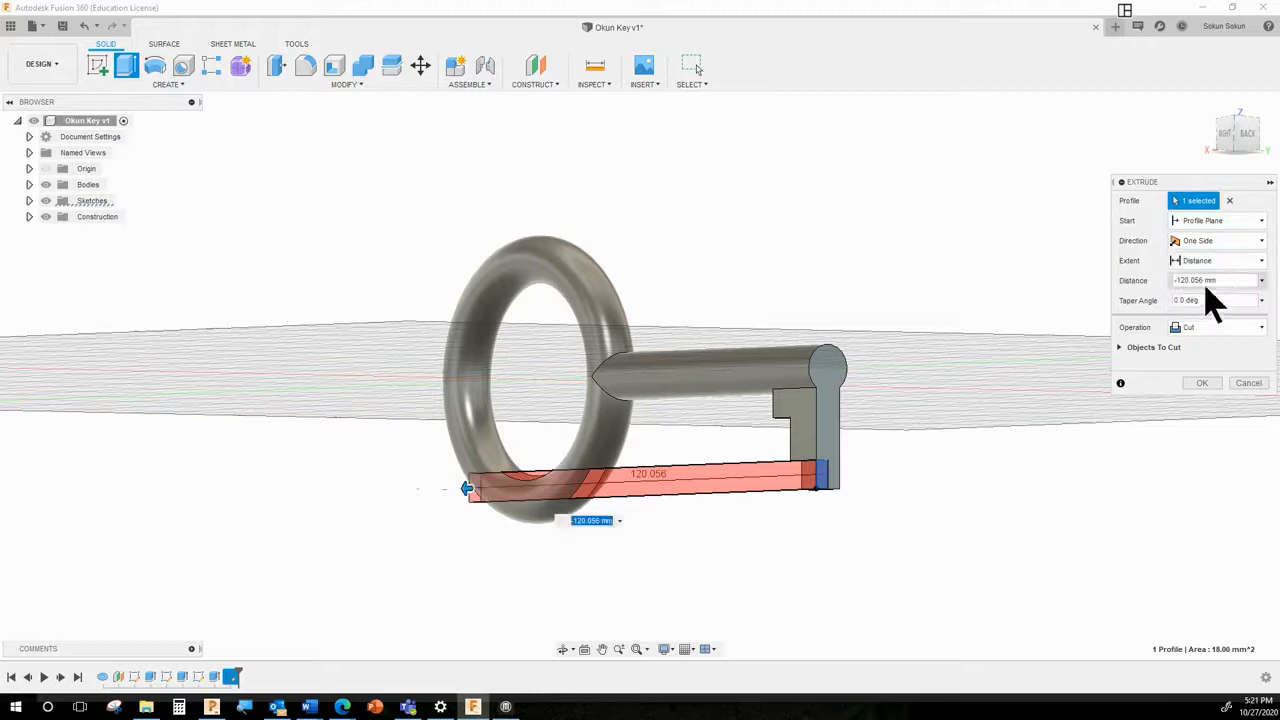
Step: Try the To Object extent on the cut with the ring handle as target and return the extent to Distance
{"action": "left_click", "coordinate": [1200, 264]}
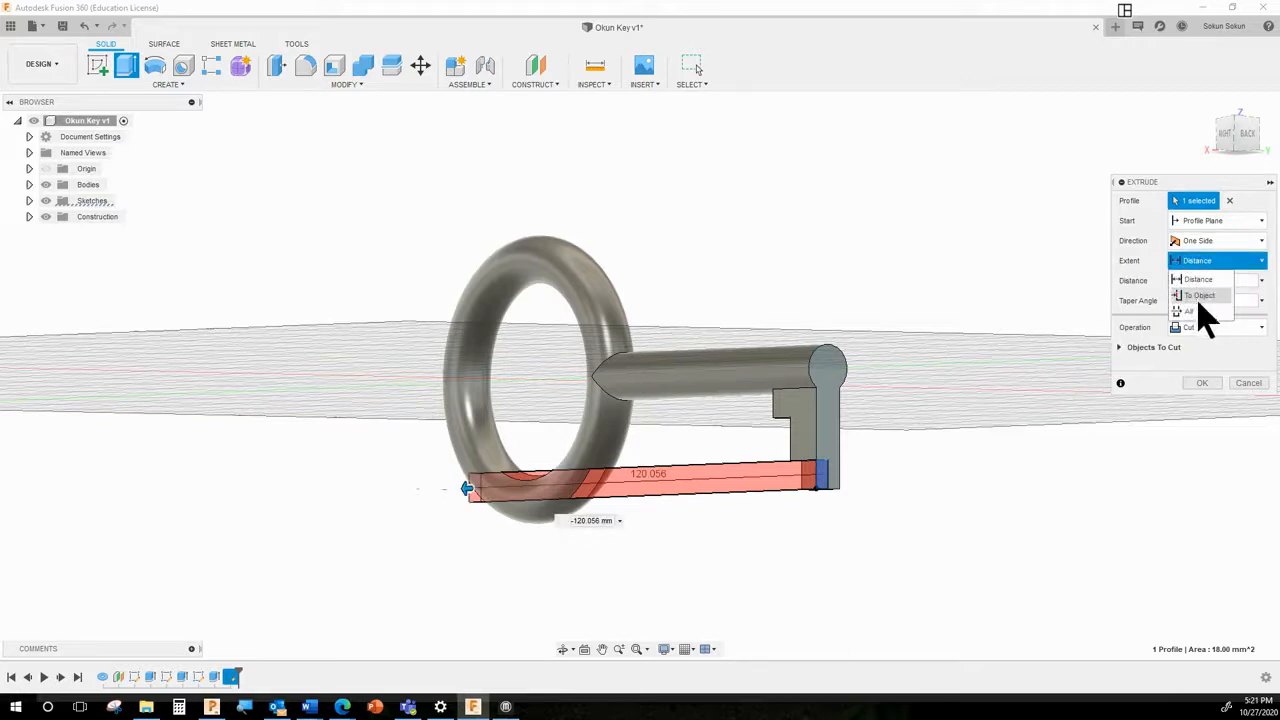
{"action": "left_click", "coordinate": [1201, 298]}
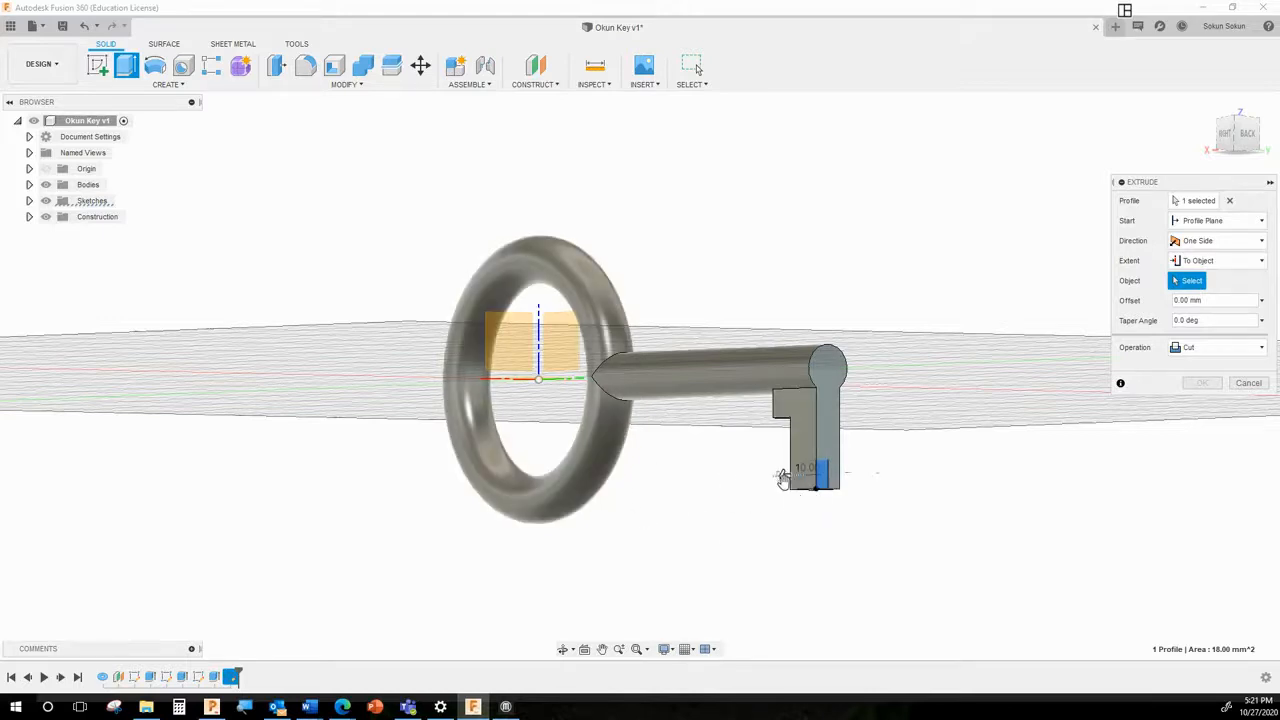
{"action": "left_click_drag", "start_coordinate": [785, 479], "coordinate": [741, 476]}
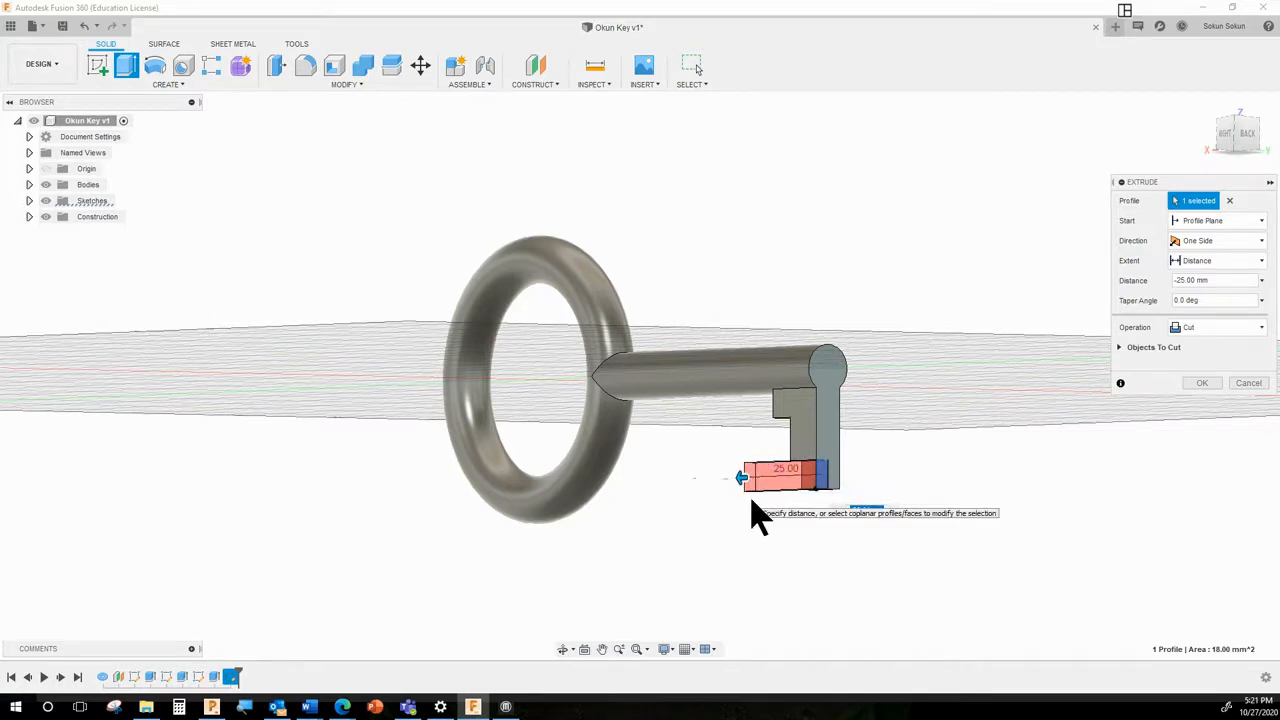
{"action": "left_click", "coordinate": [1198, 257]}
{"action": "left_click", "coordinate": [1197, 293]}
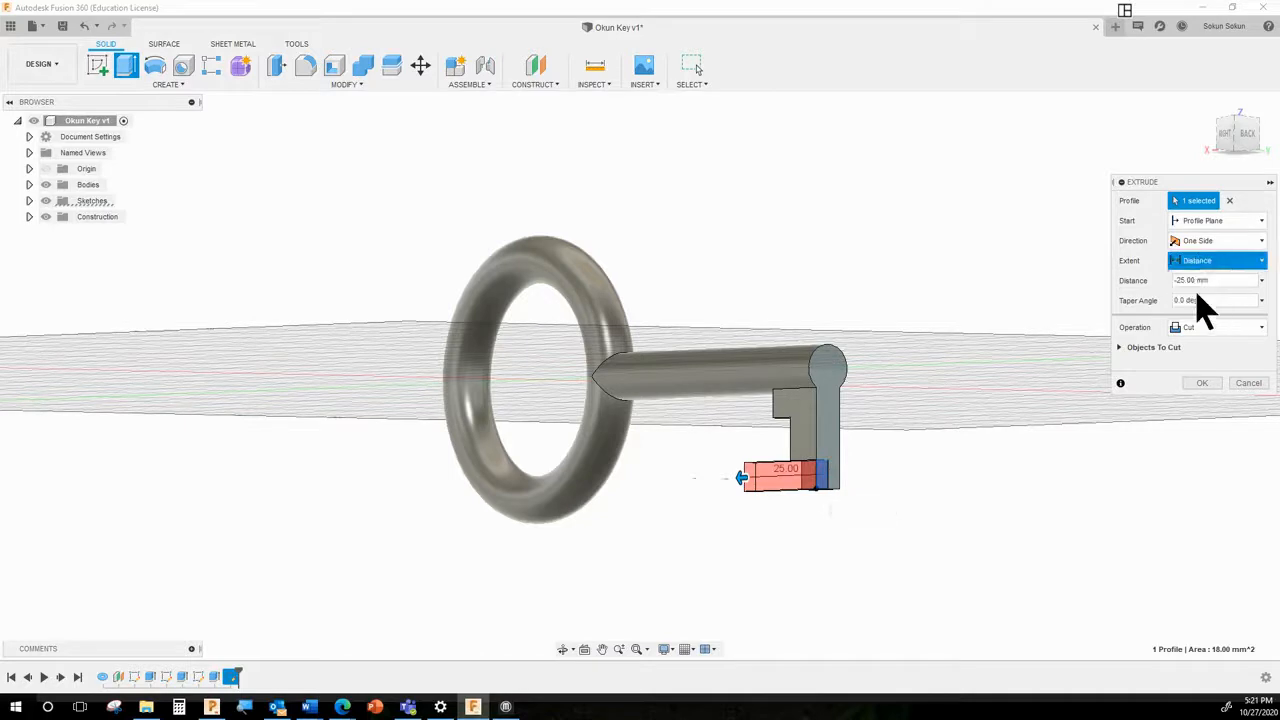
{"action": "left_click", "coordinate": [595, 487]}
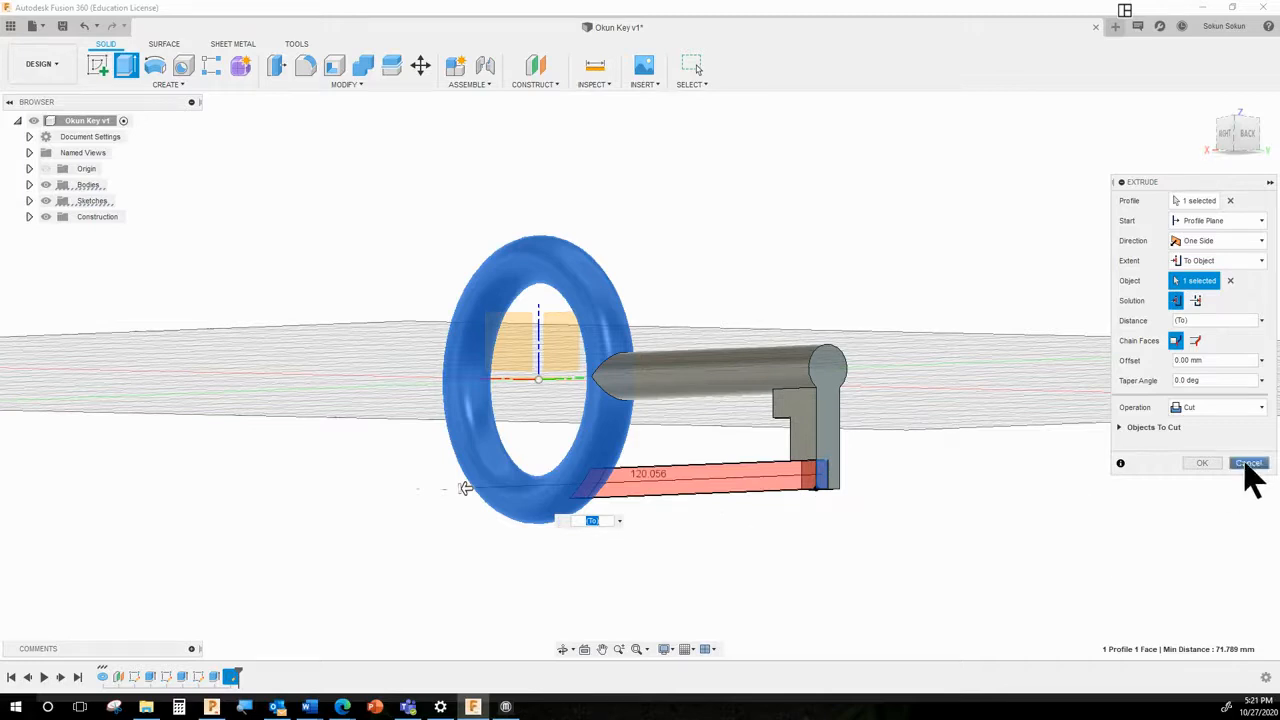
{"action": "left_click", "coordinate": [1212, 262]}
{"action": "left_click", "coordinate": [1199, 280]}
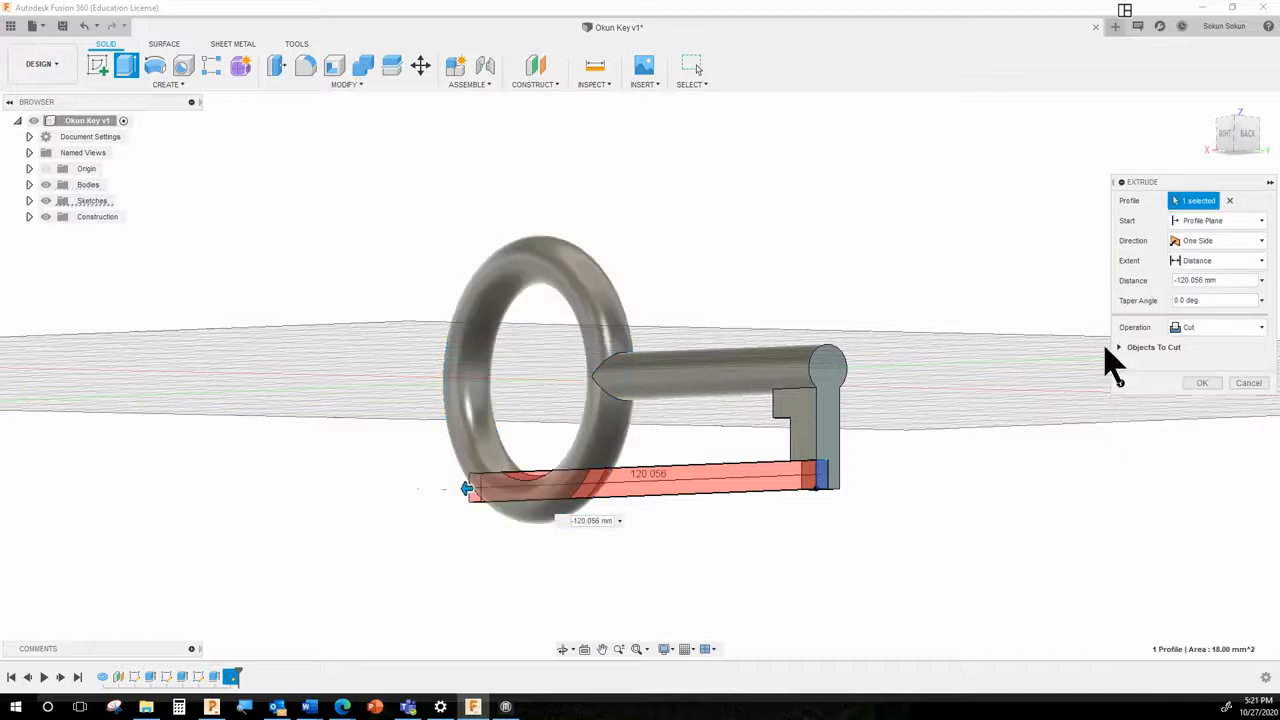
Step: Set the cut's depth to 15 mm toward the handle and complete the extrusion
{"action": "left_click_drag", "start_coordinate": [467, 488], "coordinate": [777, 472]}
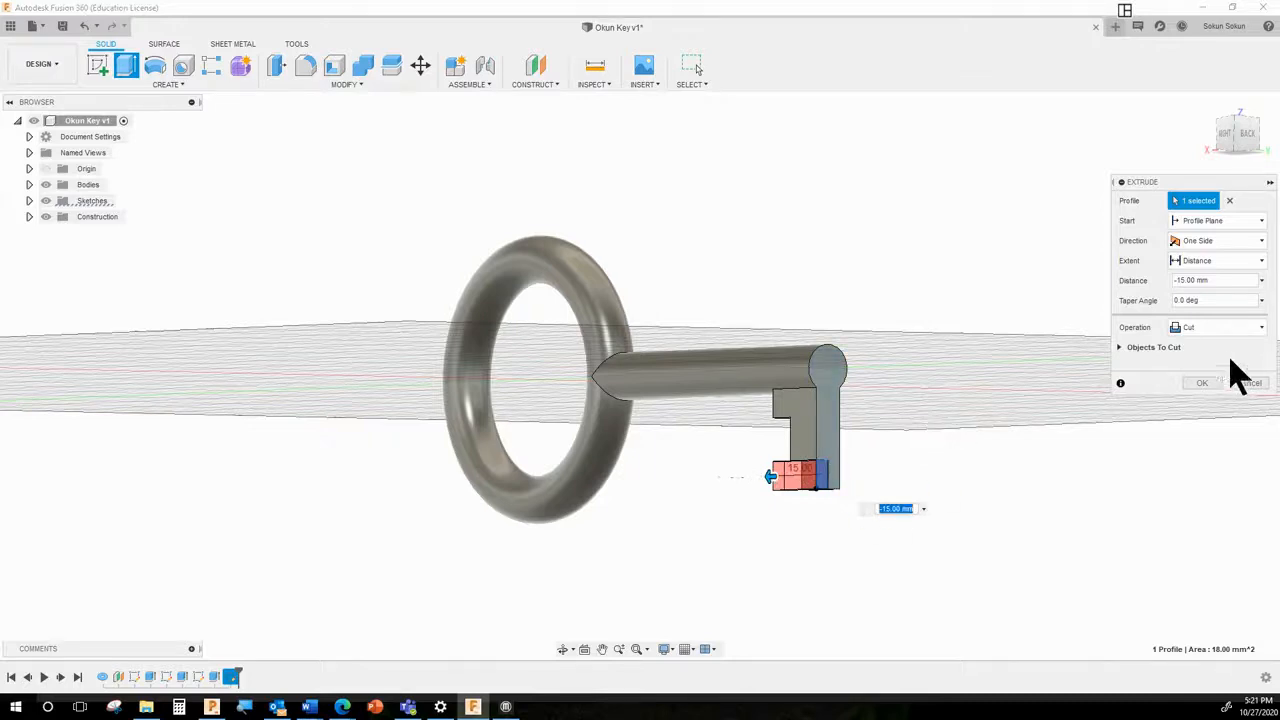
{"action": "left_click", "coordinate": [1203, 384]}
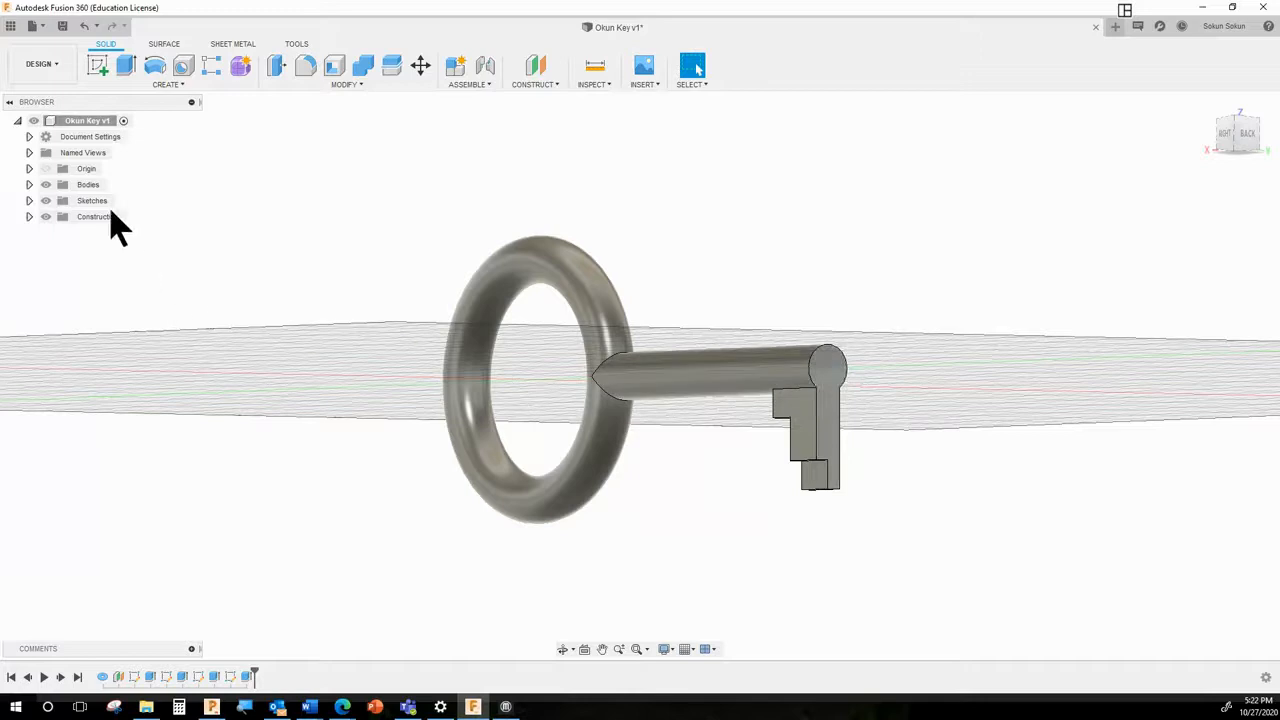
Step: Sketch a 4 mm diameter circle centred on the shaft's round end face and finish the sketch
{"action": "left_click", "coordinate": [98, 66]}
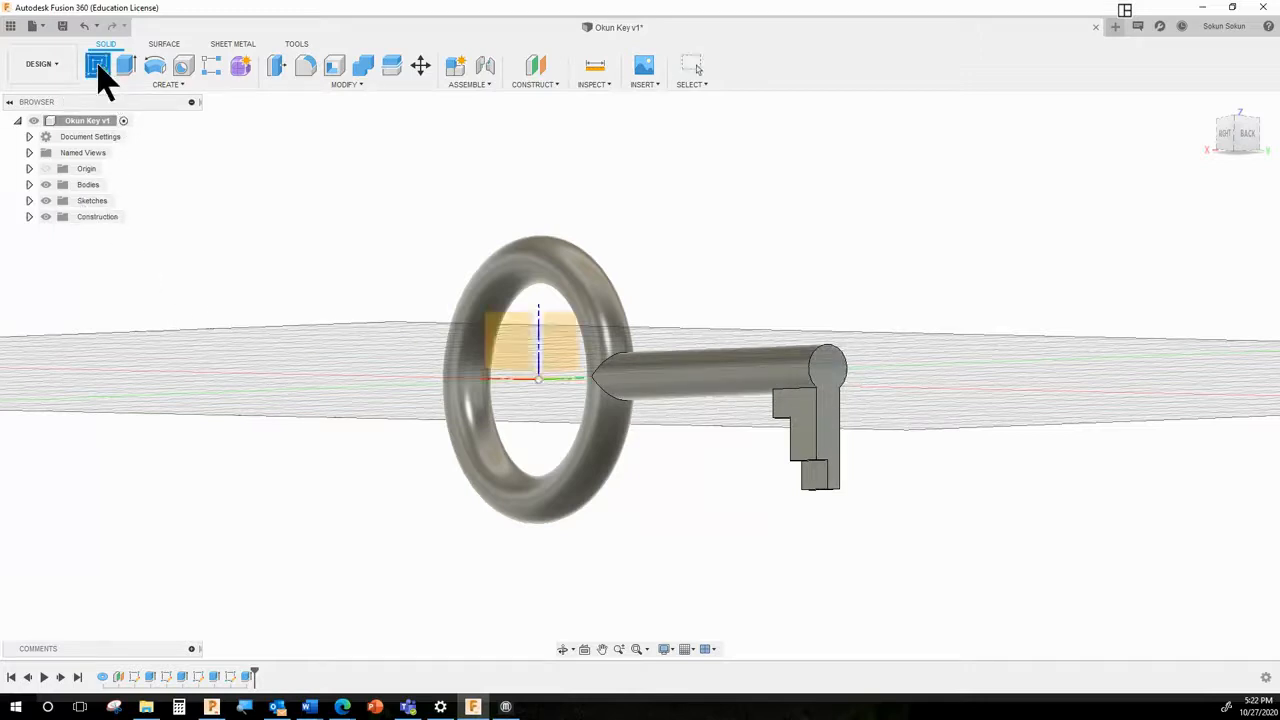
{"action": "left_click", "coordinate": [837, 380]}
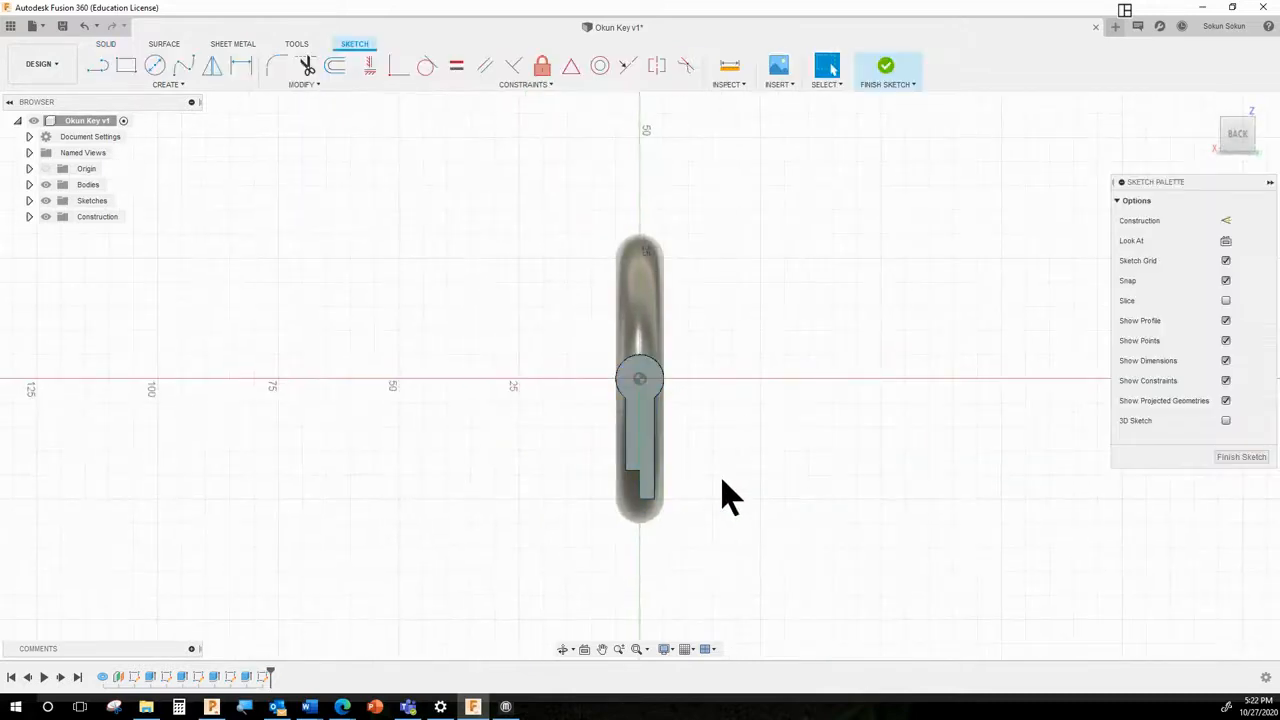
{"action": "left_click", "coordinate": [155, 70]}
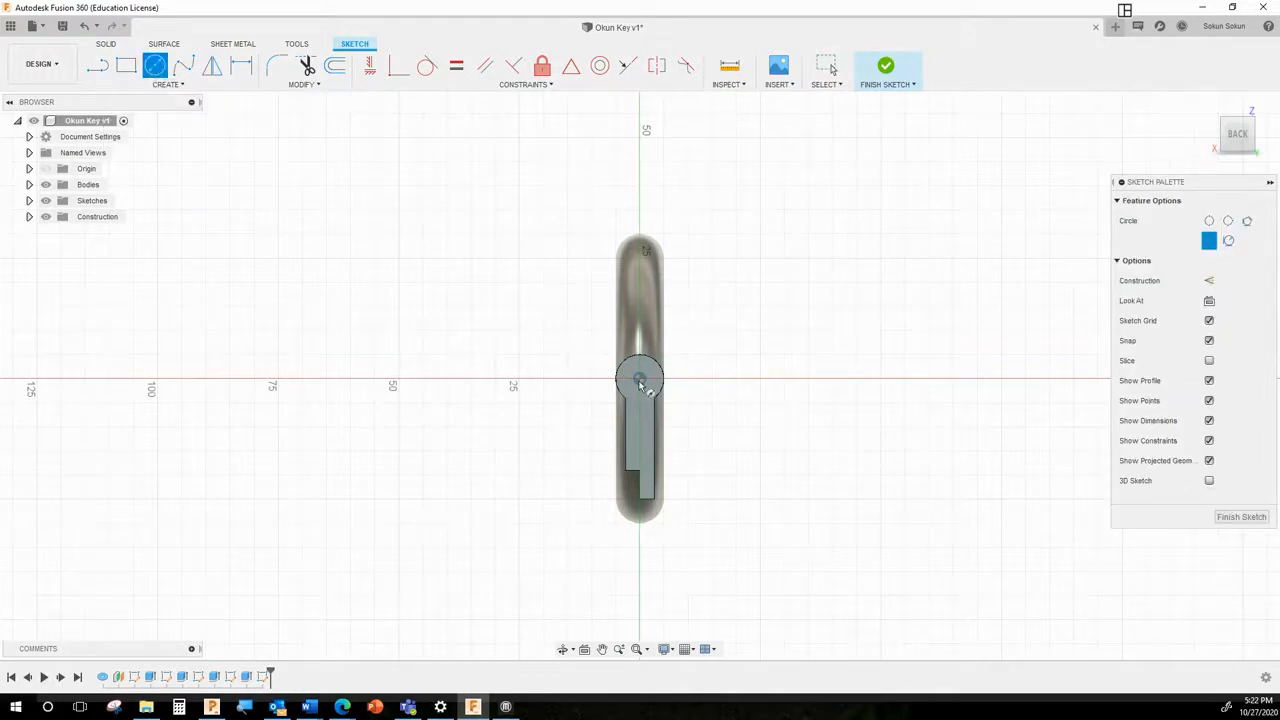
{"action": "scroll", "coordinate": [643, 383], "scroll_direction": "up", "scroll_amount": 10}
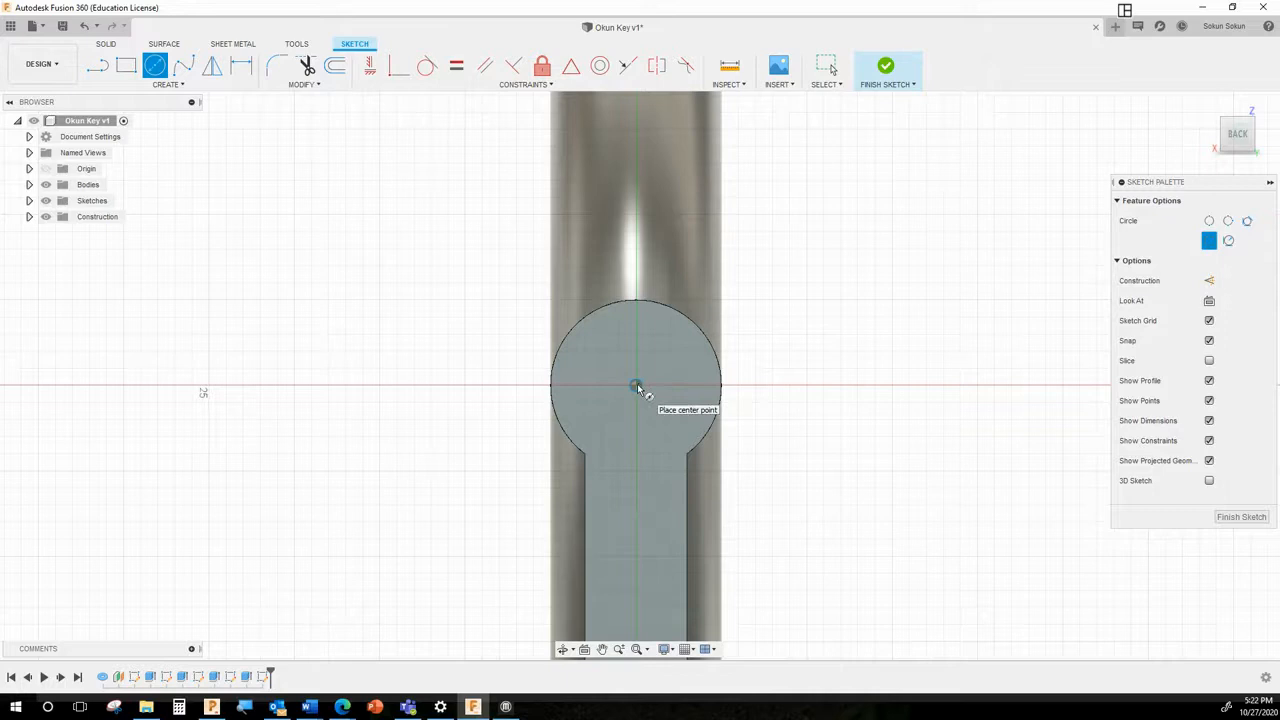
{"action": "left_click", "coordinate": [636, 386]}
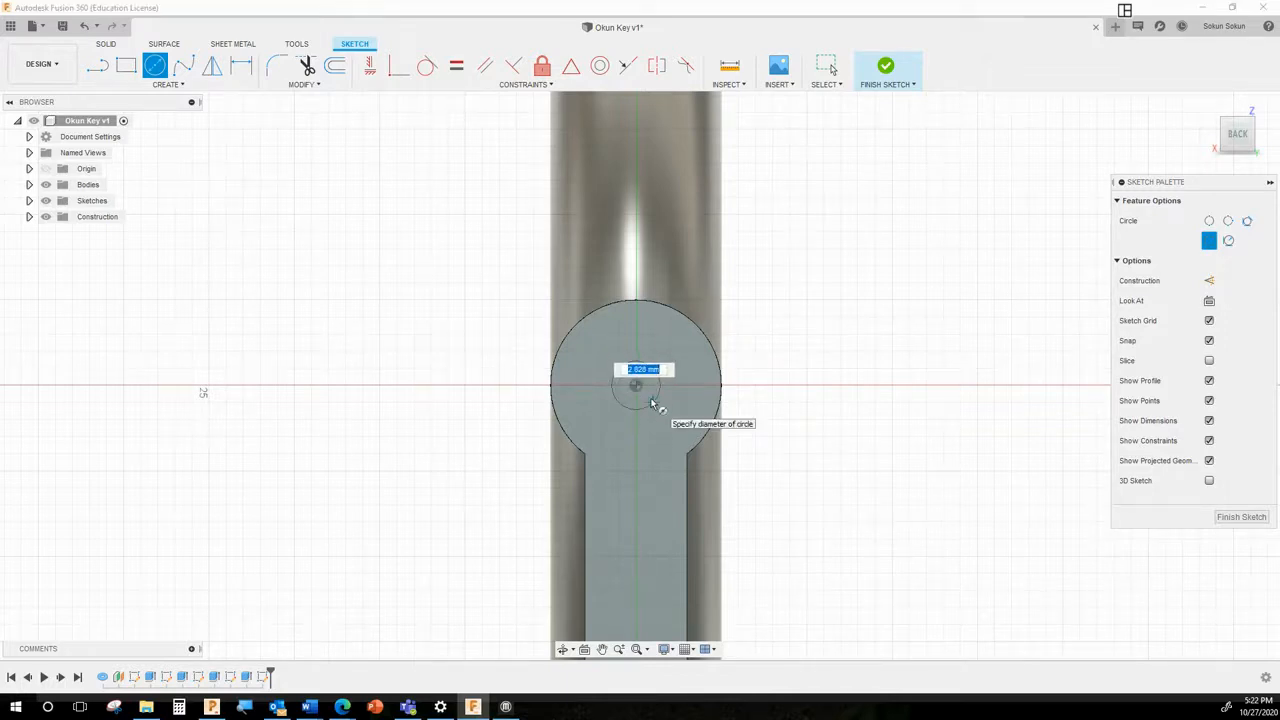
{"action": "key", "text": "Tab"}
{"action": "key", "text": "Return"}
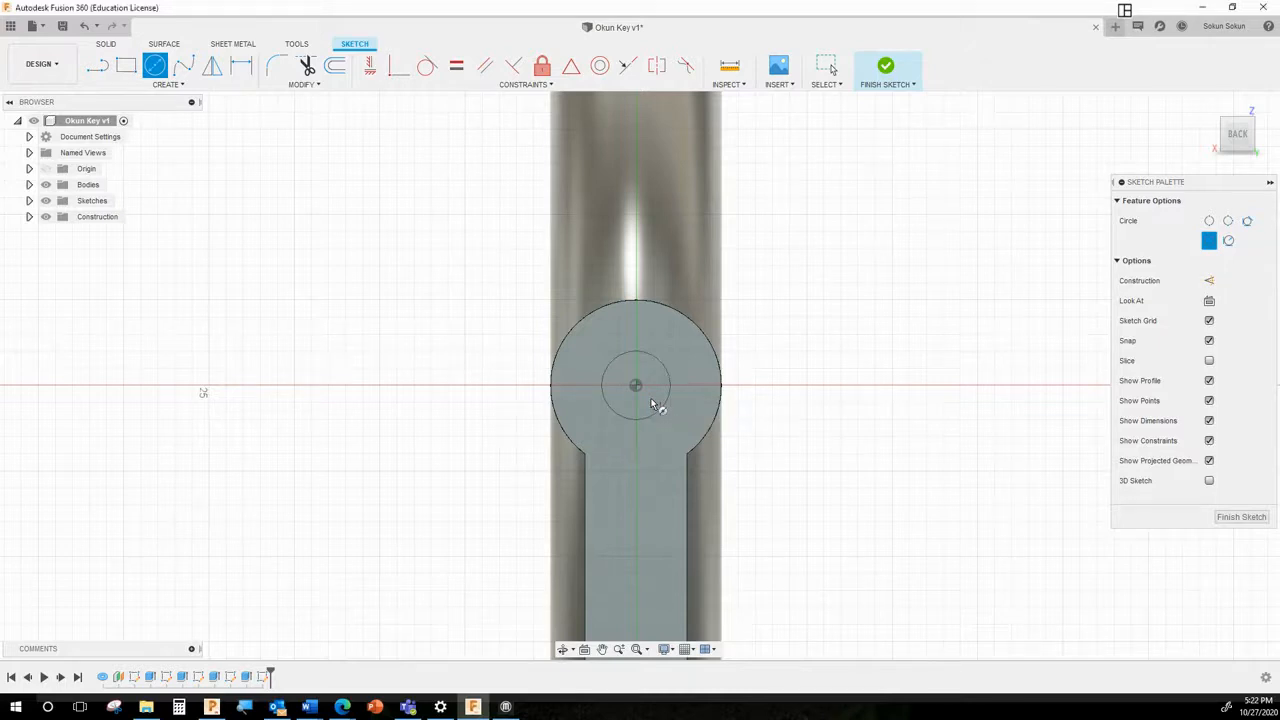
{"action": "key", "text": "Escape"}
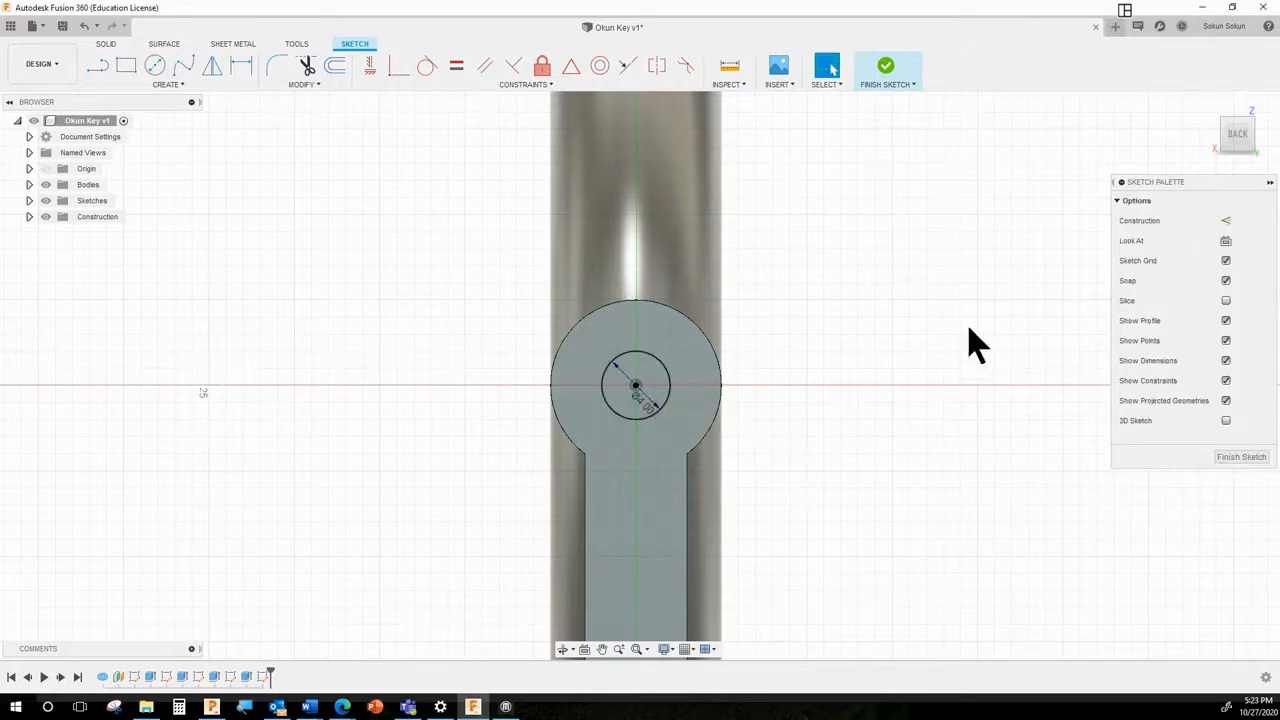
{"action": "left_click", "coordinate": [889, 70]}
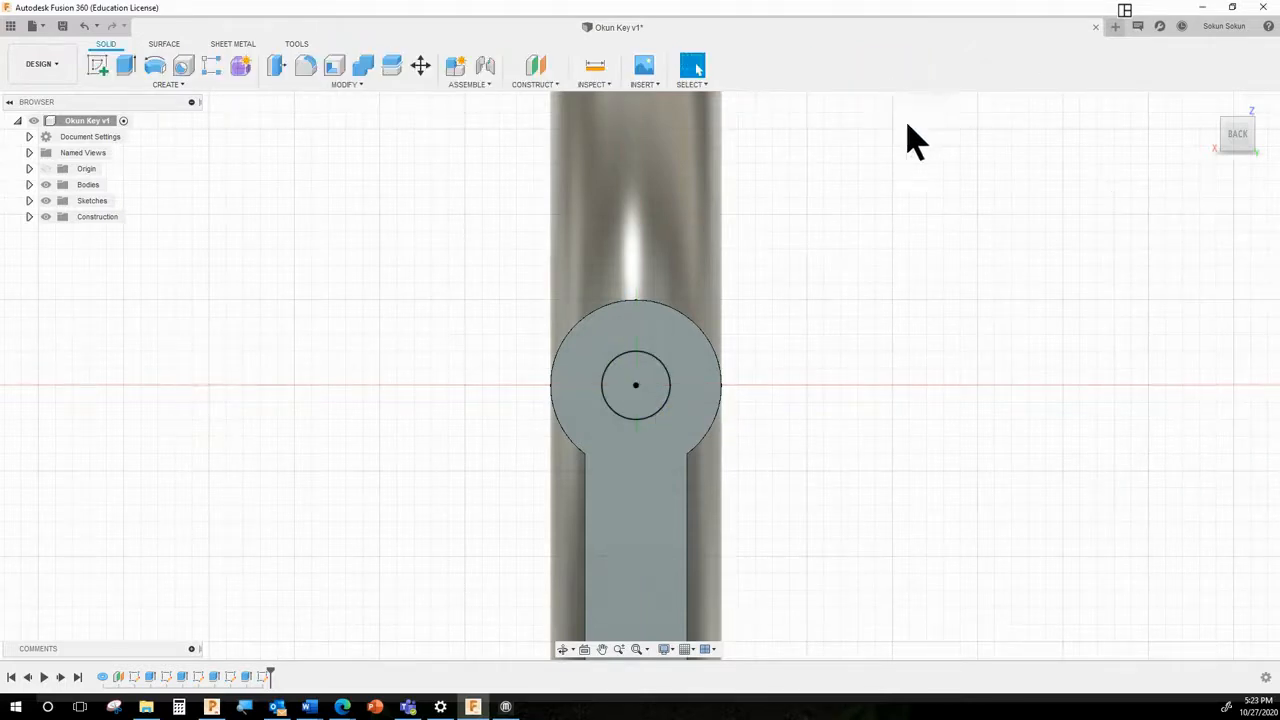
Step: Press Pull the 4 mm circle 10 mm into the shaft's end as a cut
{"action": "left_click", "coordinate": [344, 86]}
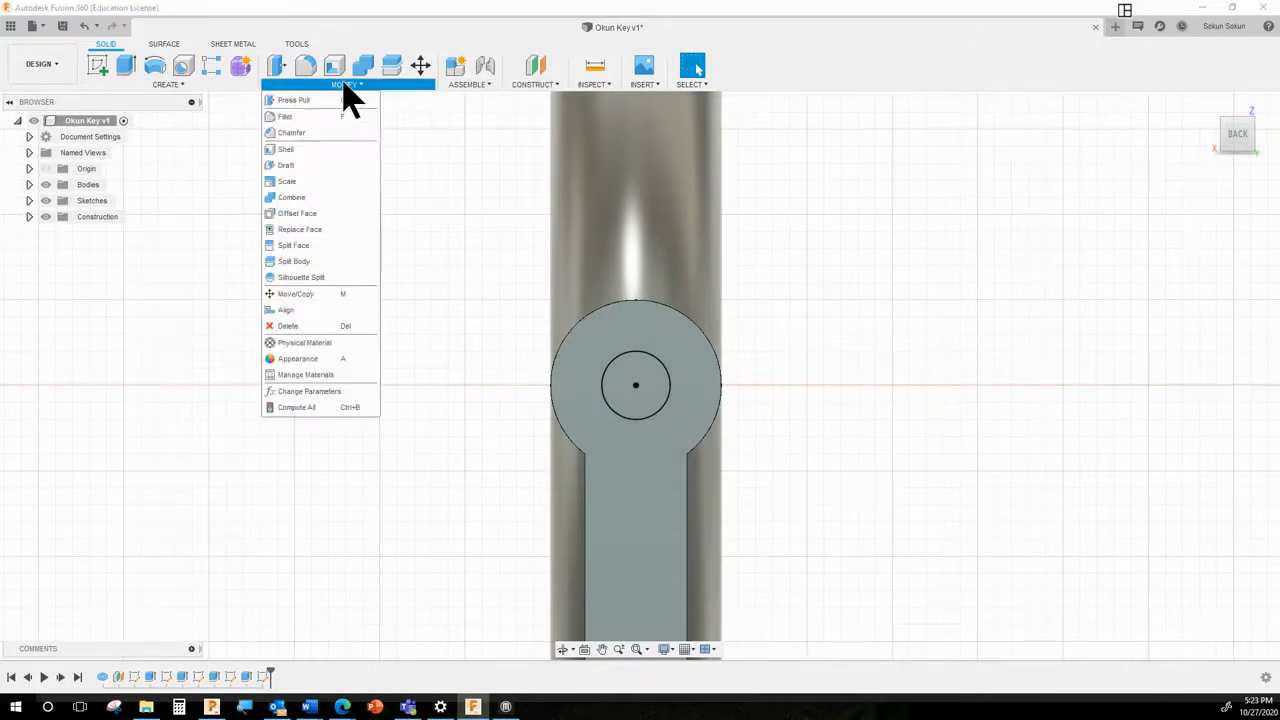
{"action": "left_click", "coordinate": [325, 100]}
{"action": "left_click", "coordinate": [637, 392]}
{"action": "left_click_drag", "start_coordinate": [1238, 138], "coordinate": [1275, 151]}
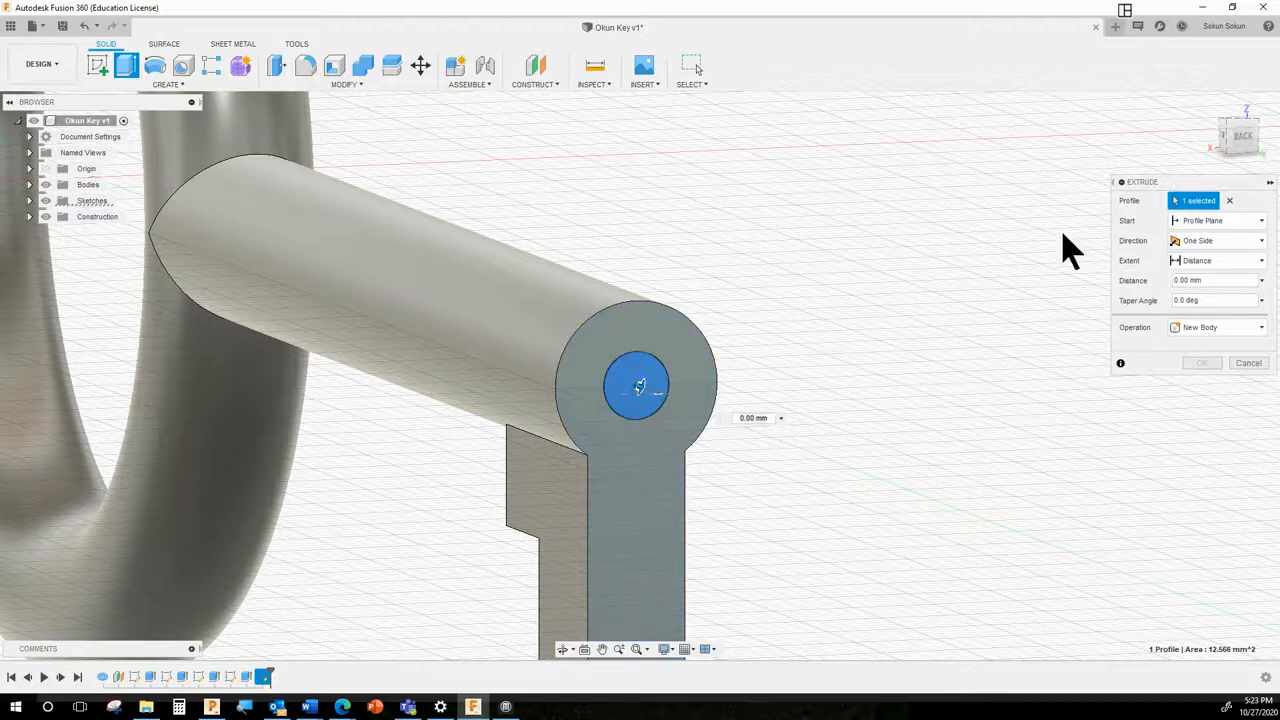
{"action": "middle_click_drag", "start_coordinate": [816, 248], "coordinate": [829, 237], "text": "shift"}
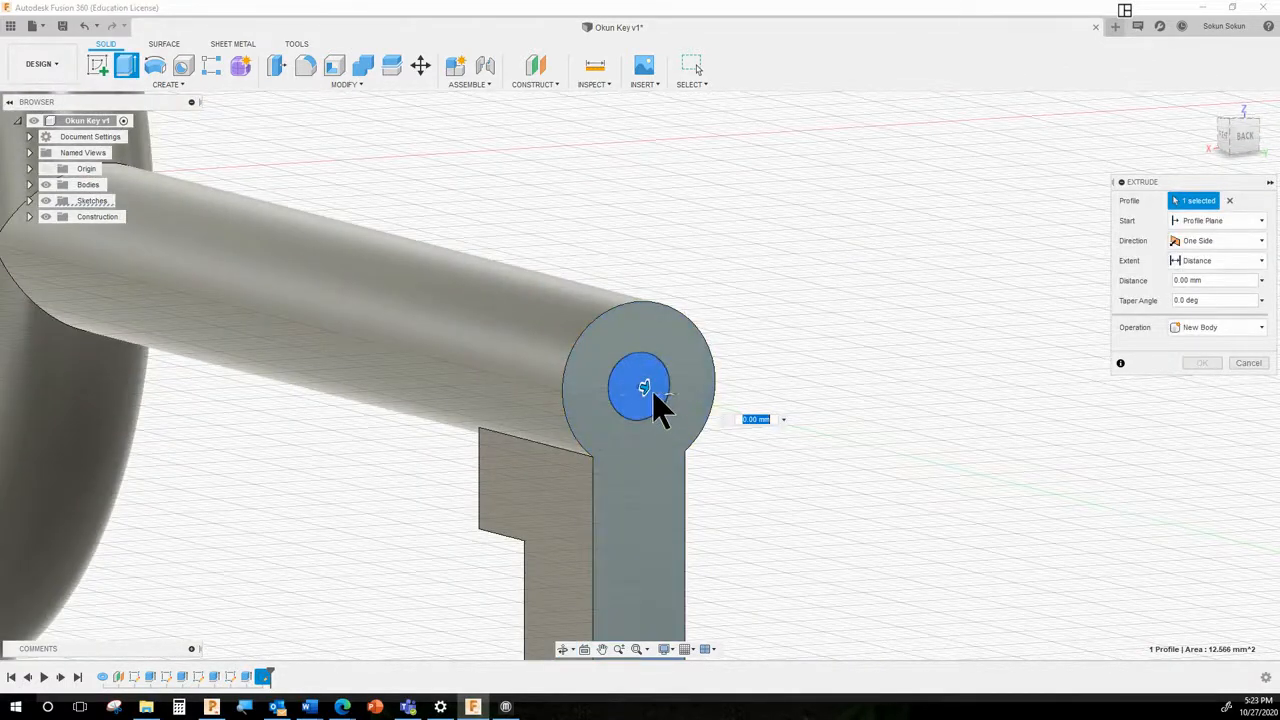
{"action": "left_click_drag", "start_coordinate": [645, 389], "coordinate": [594, 374]}
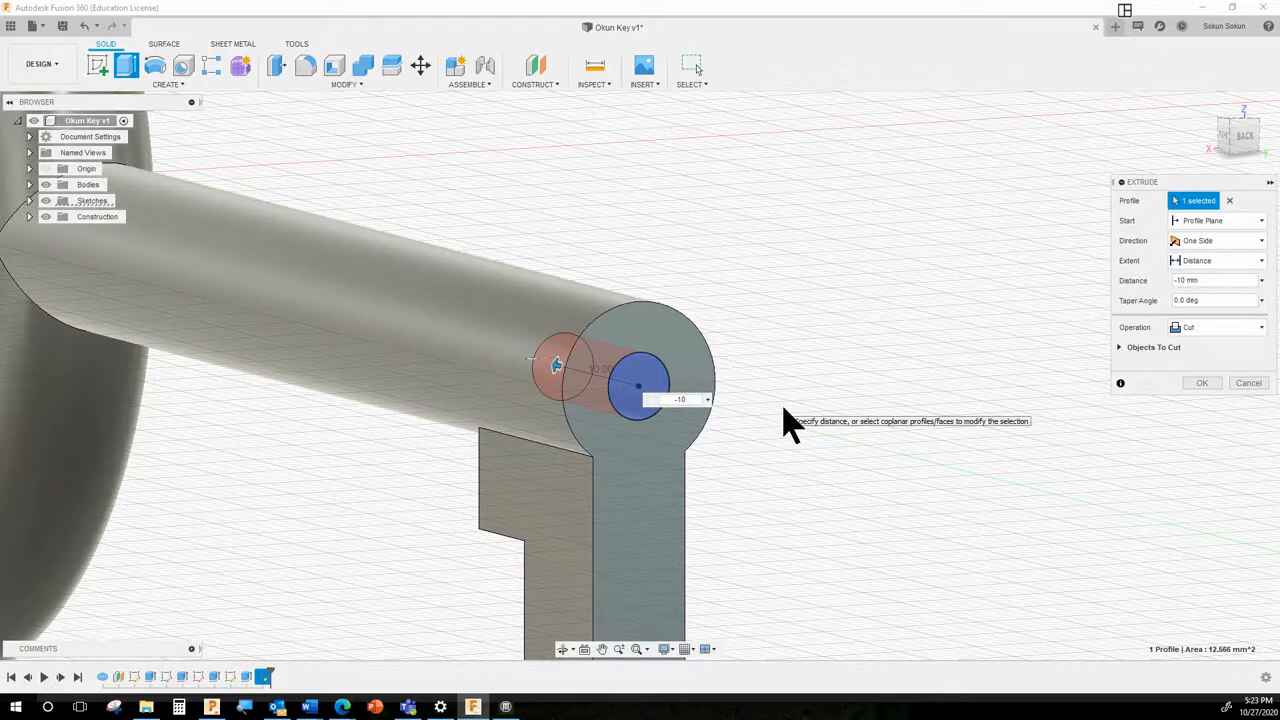
{"action": "left_click", "coordinate": [1206, 384]}
{"action": "mouse_move", "coordinate": [1006, 486]}
{"action": "middle_mouse_down", "text": "shift"}
{"action": "mouse_move", "coordinate": [977, 463]}
{"action": "mouse_move", "coordinate": [983, 486]}
{"action": "middle_mouse_up", "text": "shift"}
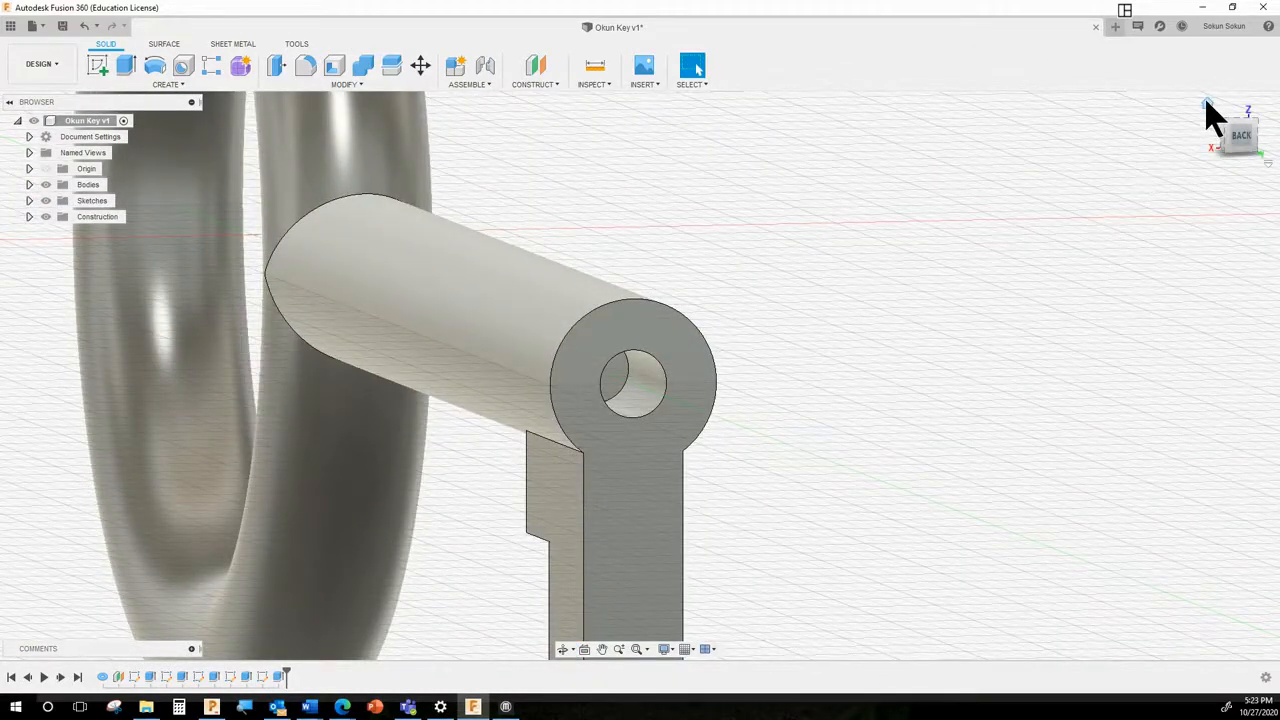
{"action": "left_click", "coordinate": [1207, 104]}
{"action": "middle_click_drag", "start_coordinate": [1065, 345], "coordinate": [917, 377], "text": "shift"}
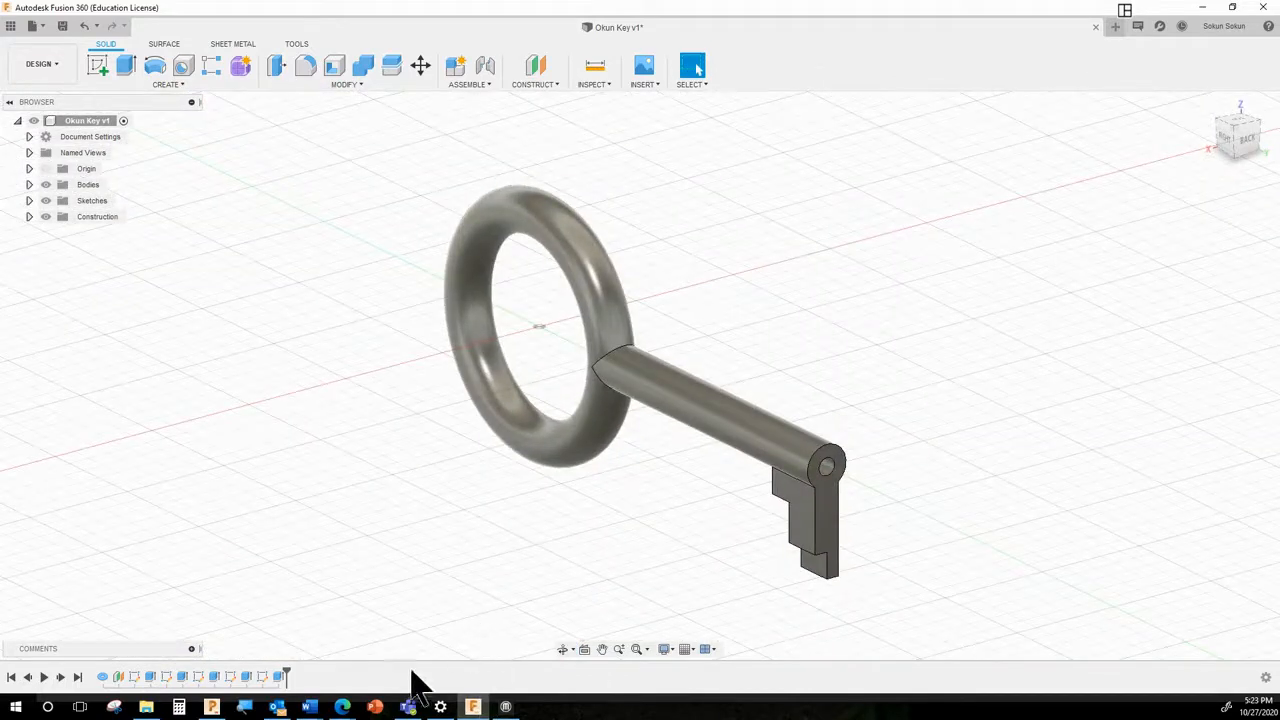
{"action": "mouse_move", "coordinate": [341, 704]}
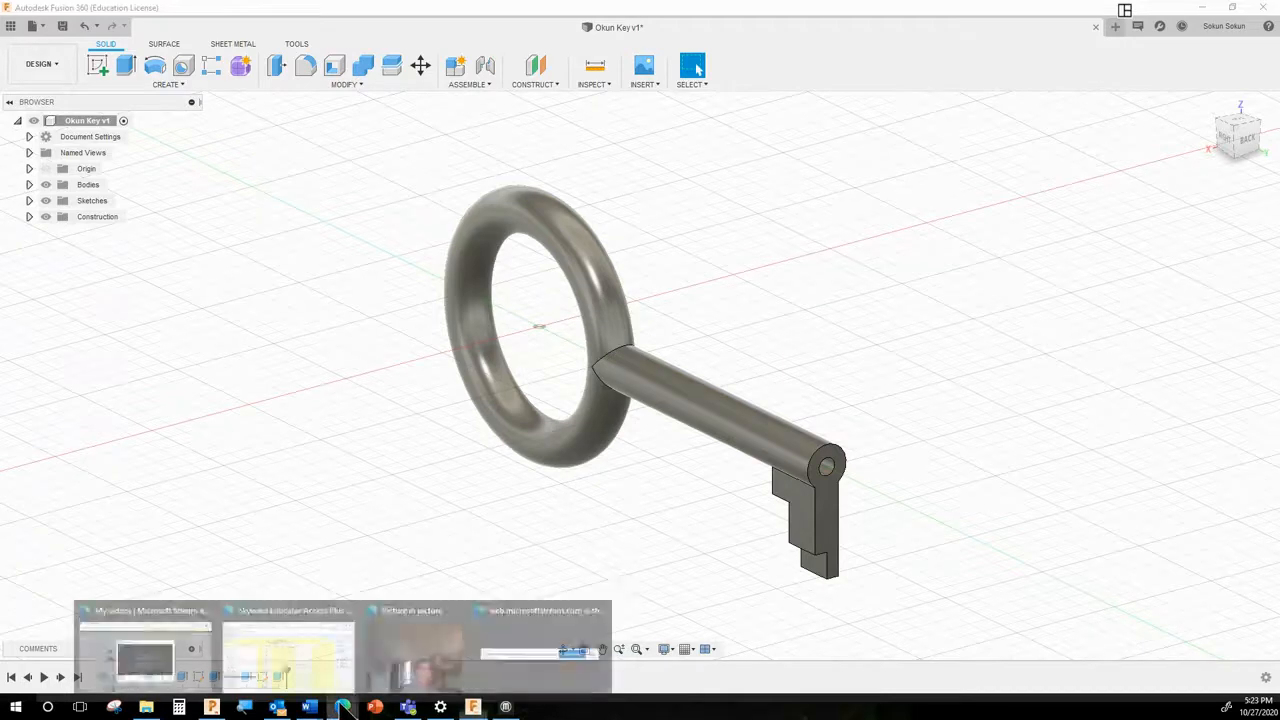
{"action": "left_click", "coordinate": [182, 672]}
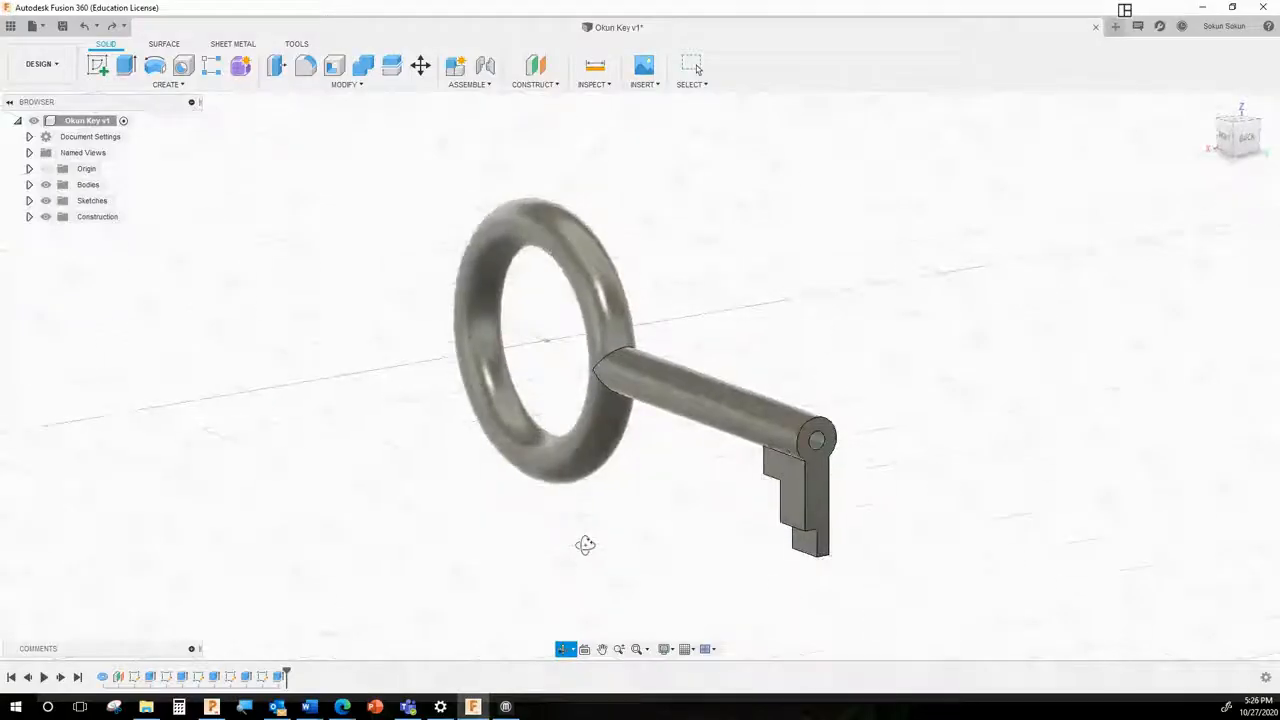
Step: Start an equal-distance Chamfer on the key body
{"action": "middle_click_drag", "start_coordinate": [583, 543], "coordinate": [581, 543], "text": "shift"}
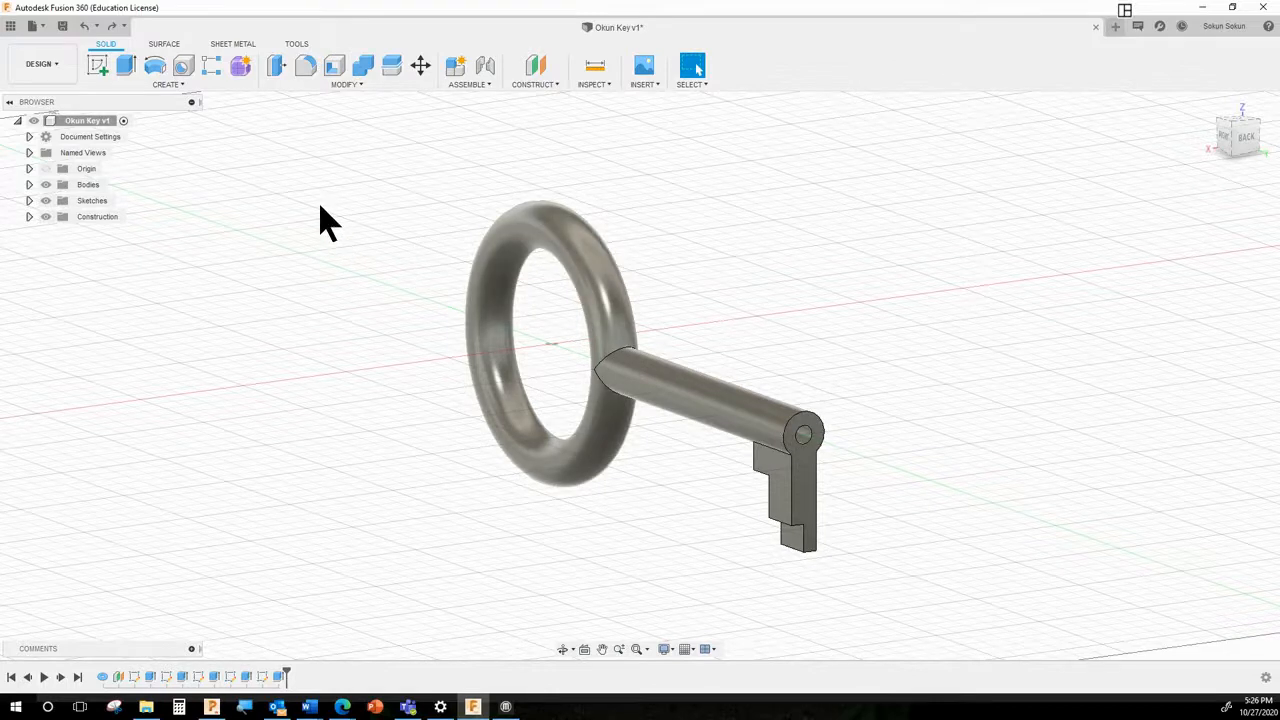
{"action": "left_click", "coordinate": [336, 86]}
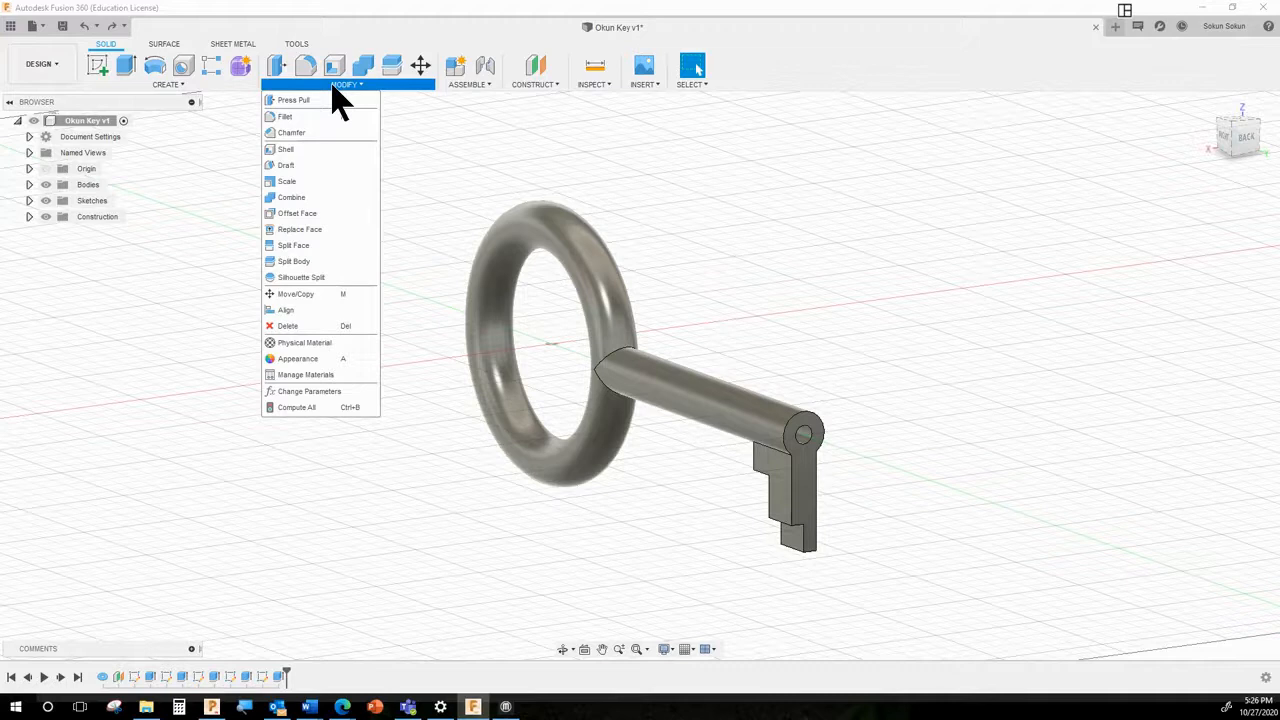
{"action": "left_click", "coordinate": [305, 140]}
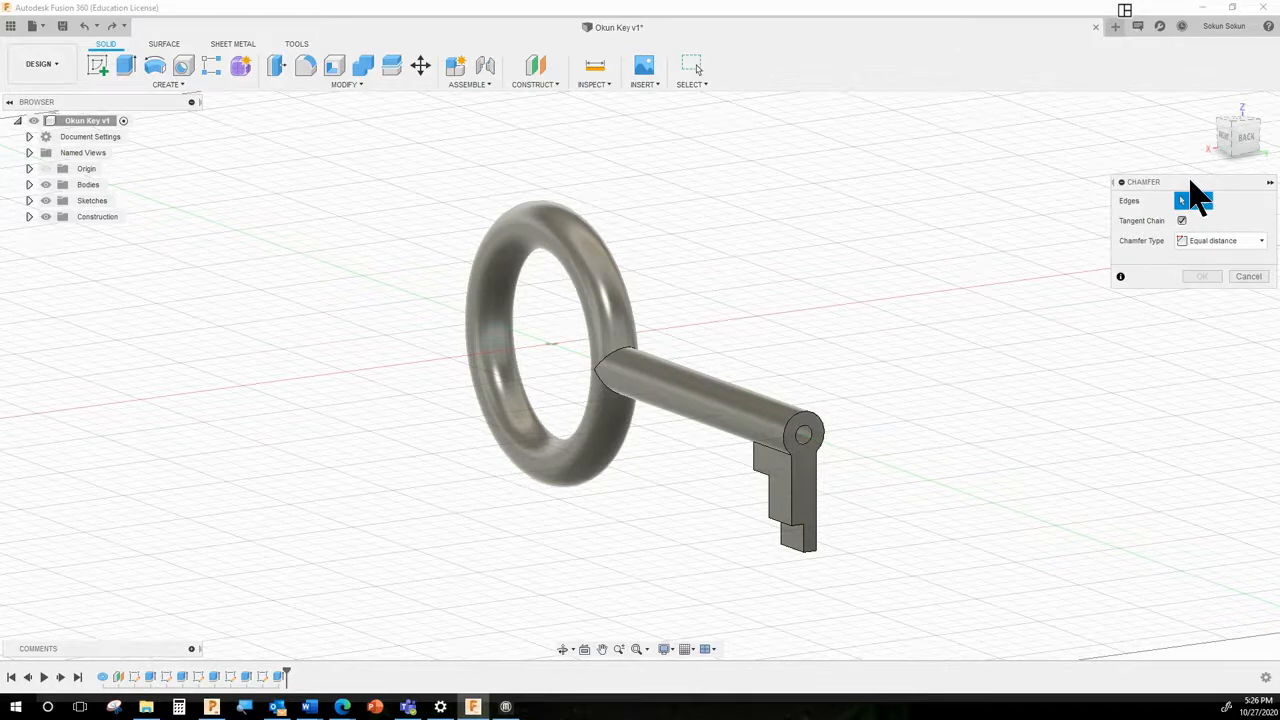
{"action": "left_click", "coordinate": [805, 430]}
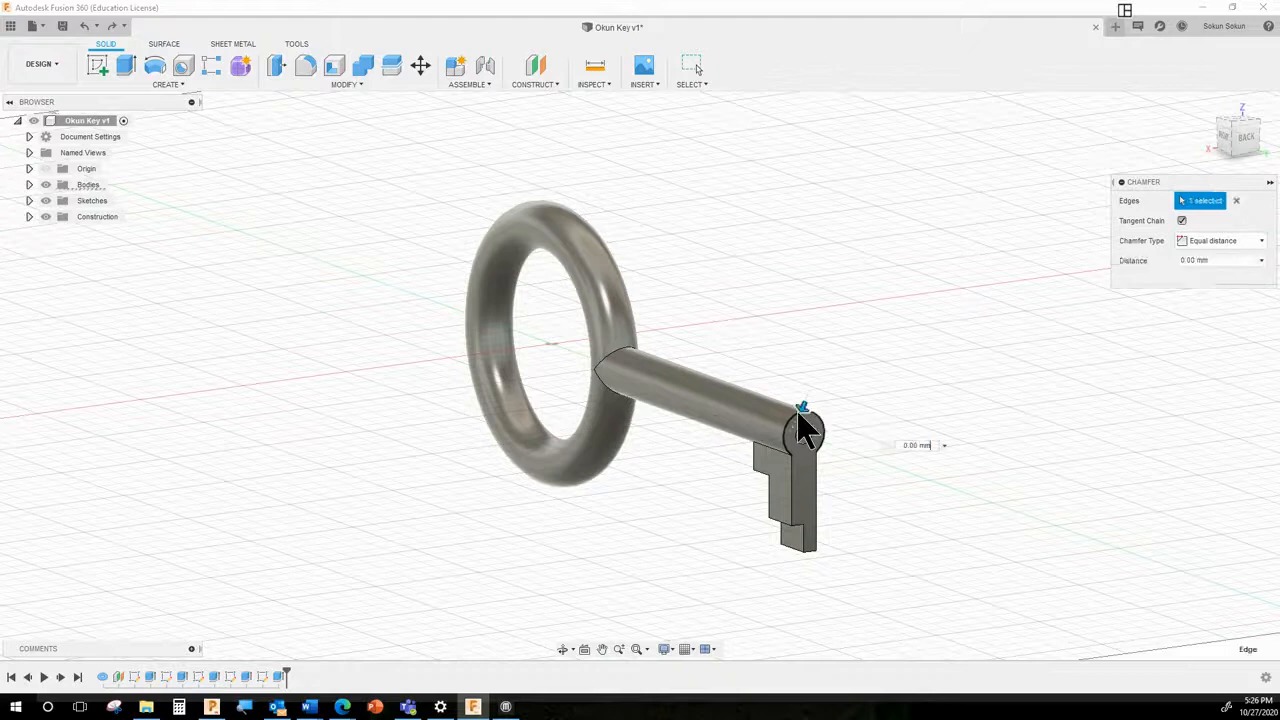
{"action": "left_click", "coordinate": [791, 512]}
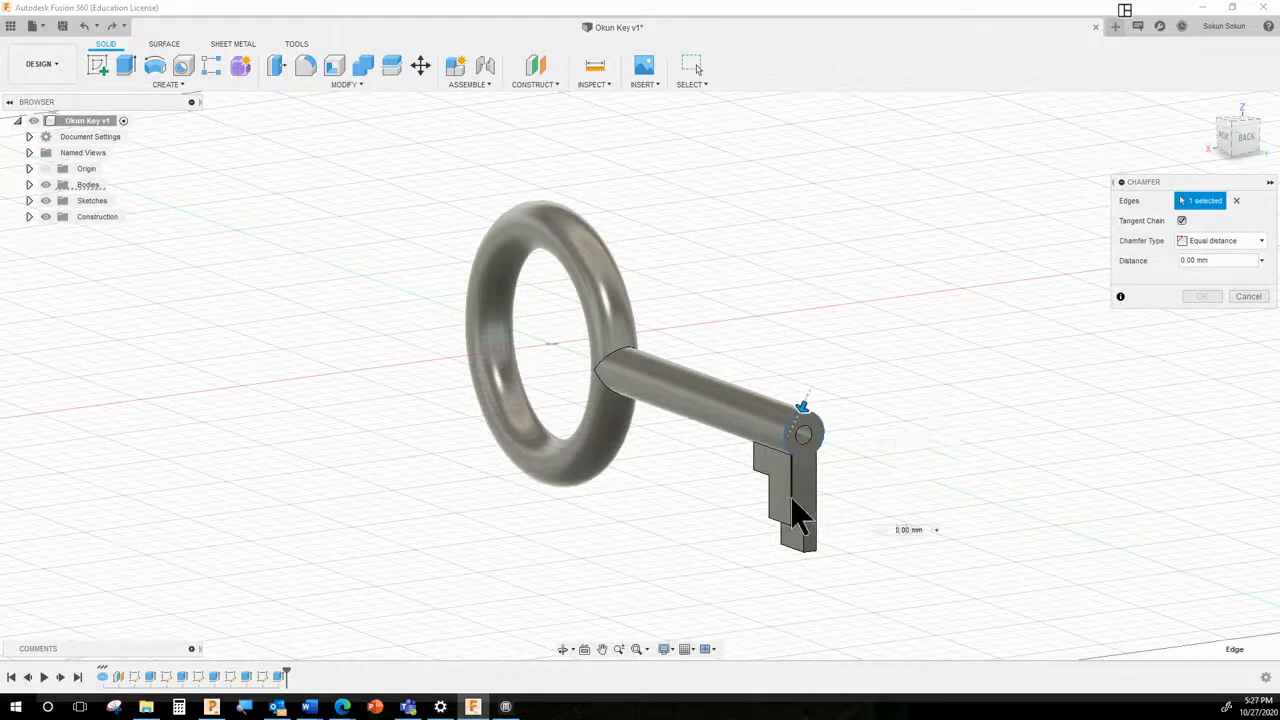
{"action": "left_click", "coordinate": [799, 533]}
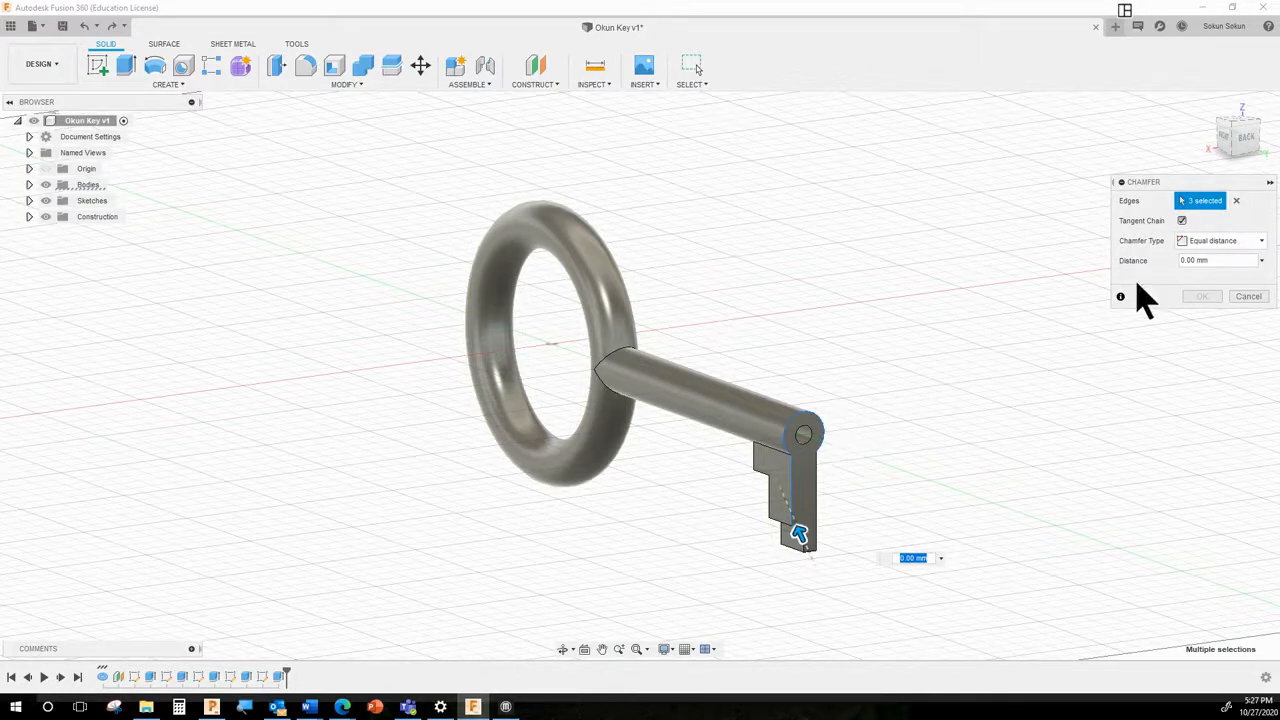
{"action": "left_click", "coordinate": [1238, 201]}
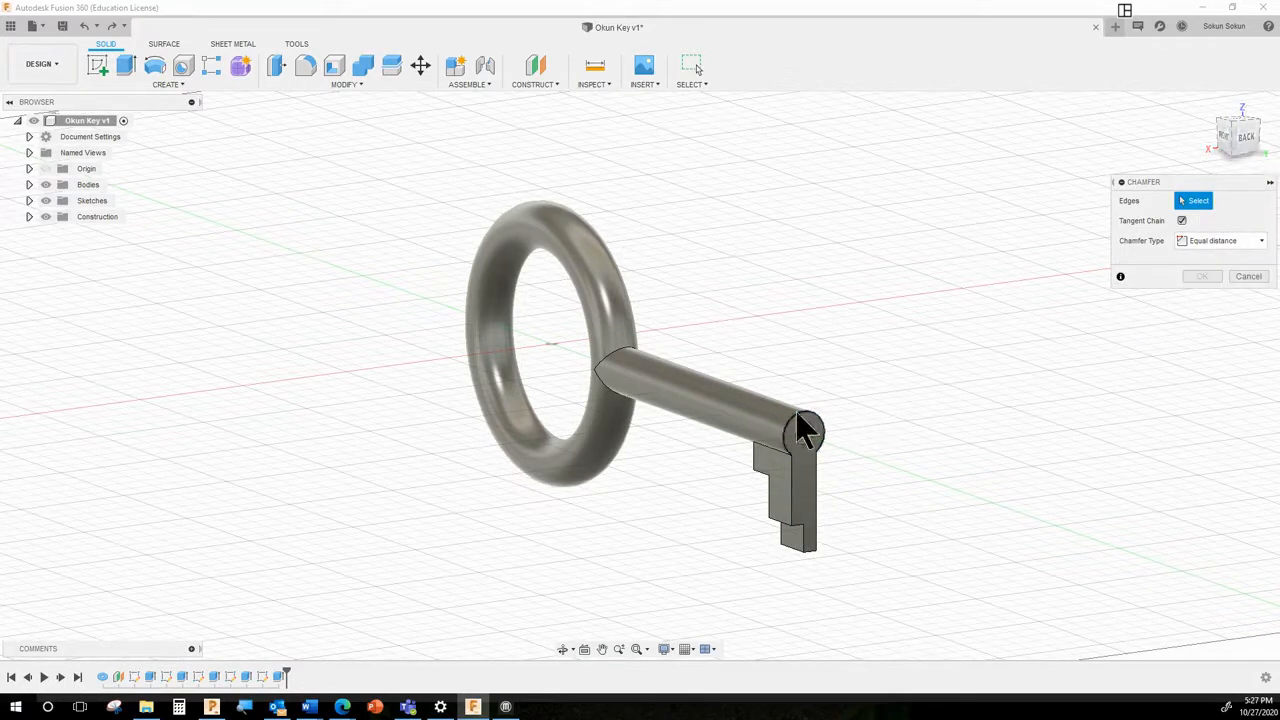
{"action": "left_click", "coordinate": [795, 411]}
{"action": "left_click", "coordinate": [788, 478]}
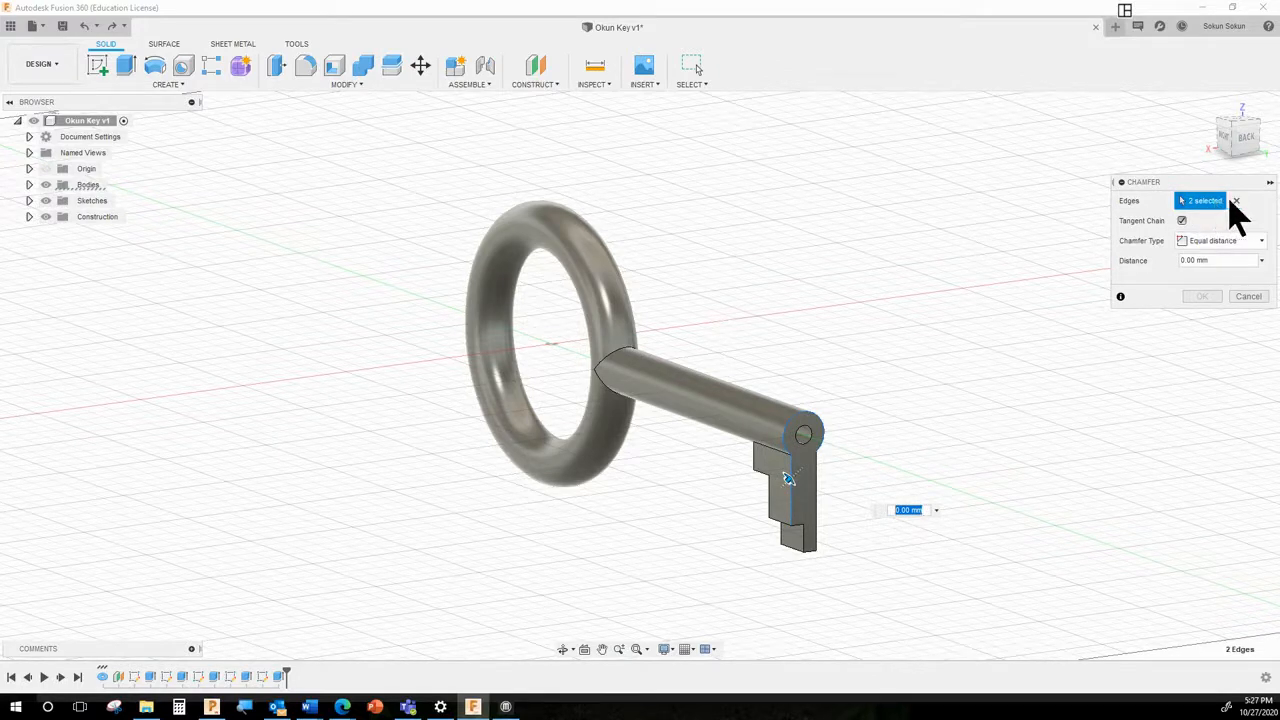
{"action": "left_click", "coordinate": [1236, 200]}
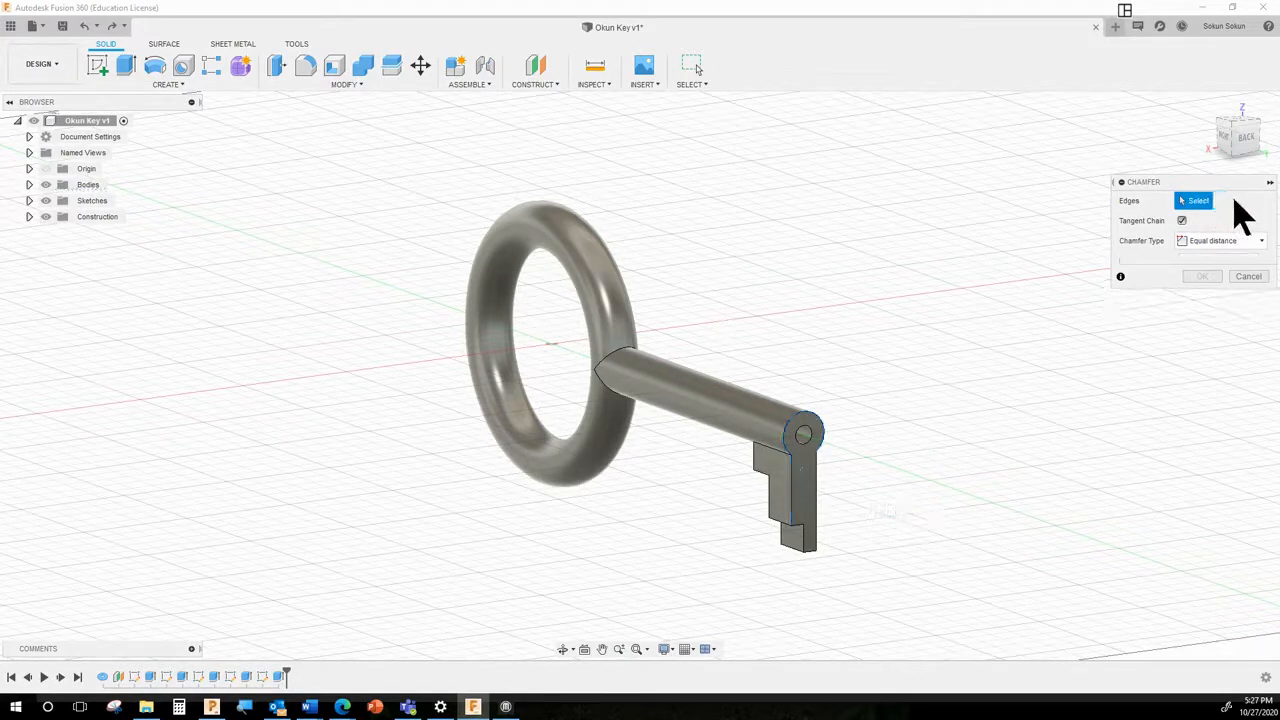
Step: Chamfer the outer round edge of the shaft's end face with an equal distance of 1 mm
{"action": "left_click", "coordinate": [810, 414]}
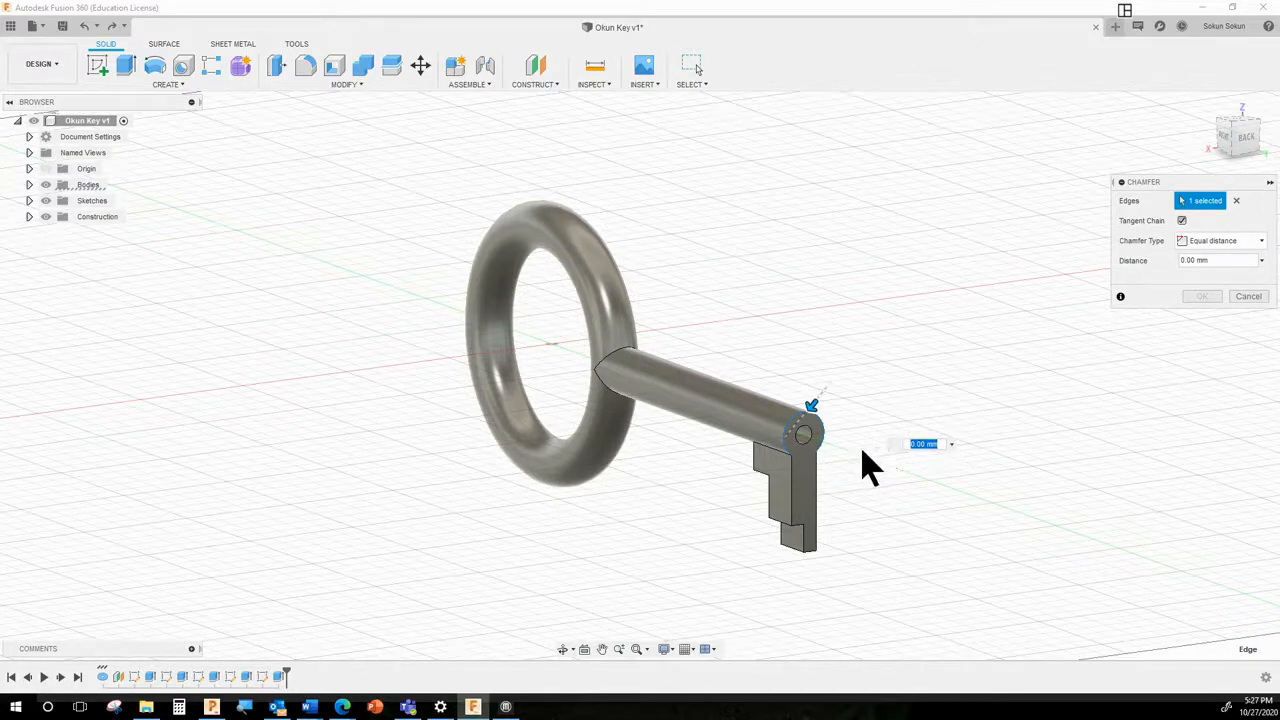
{"action": "scroll", "coordinate": [878, 432], "scroll_direction": "up", "scroll_amount": 5}
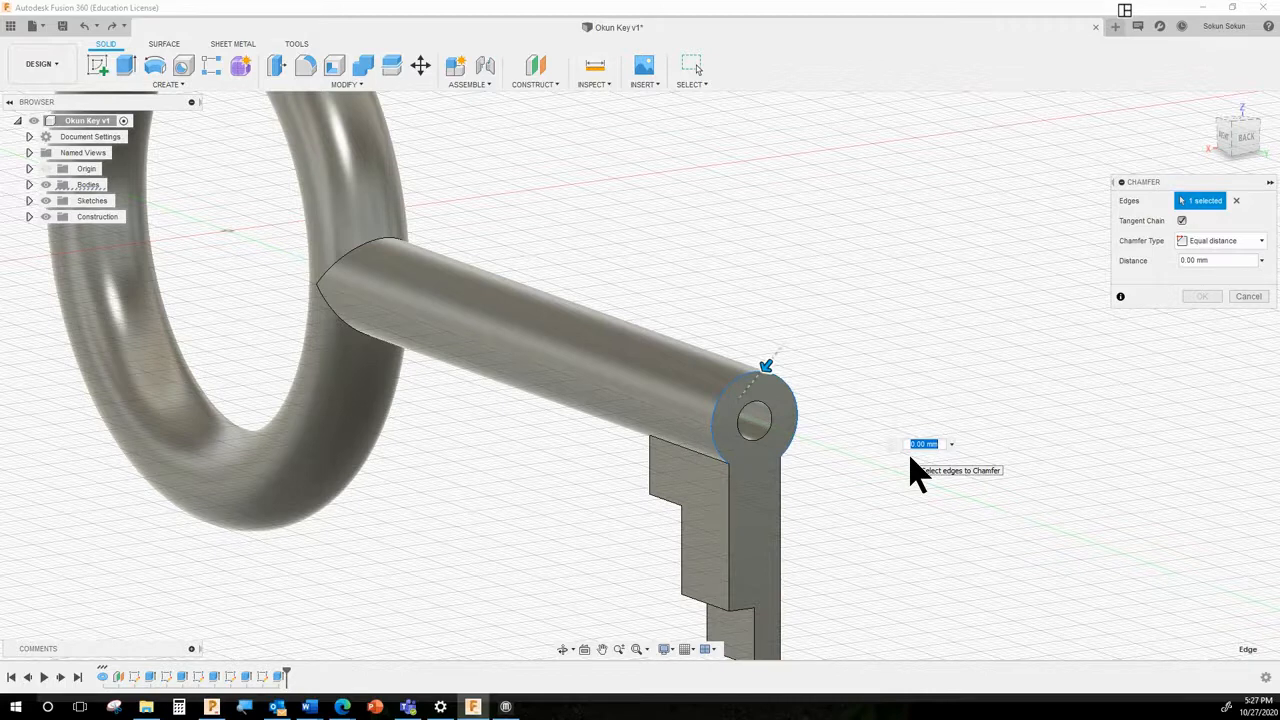
{"action": "type", "text": "1"}
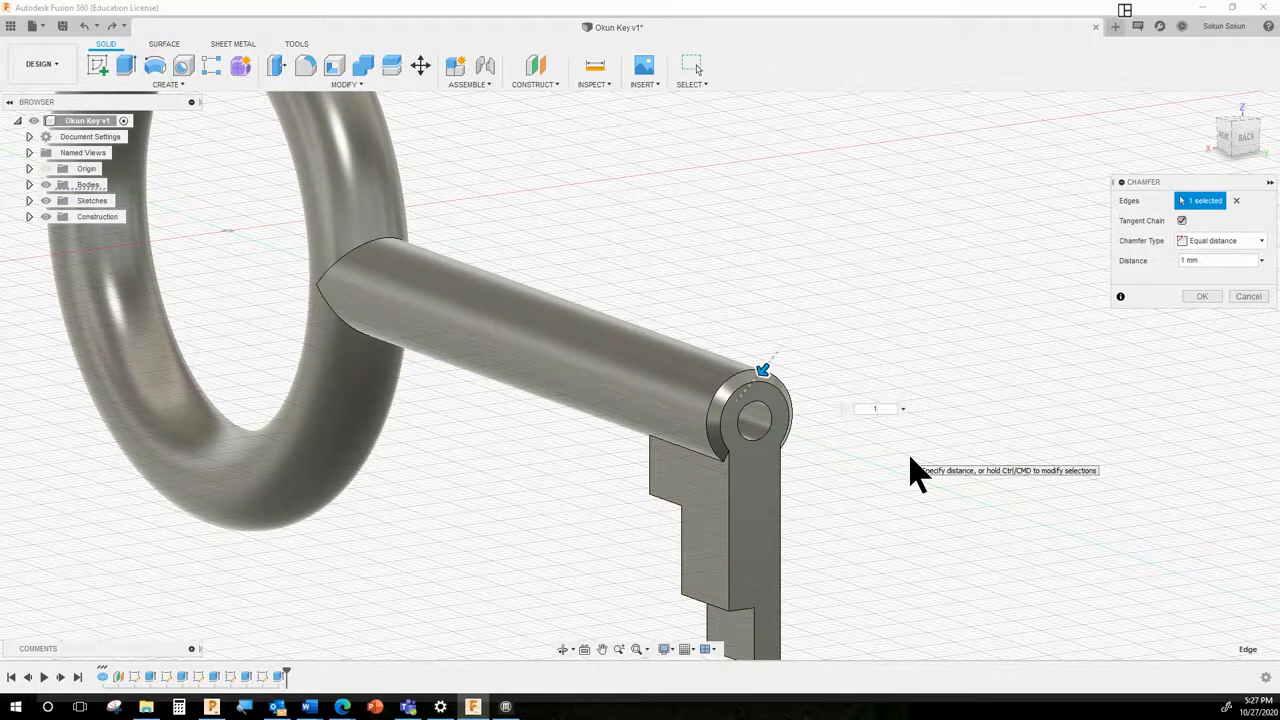
{"action": "key", "text": "Return"}
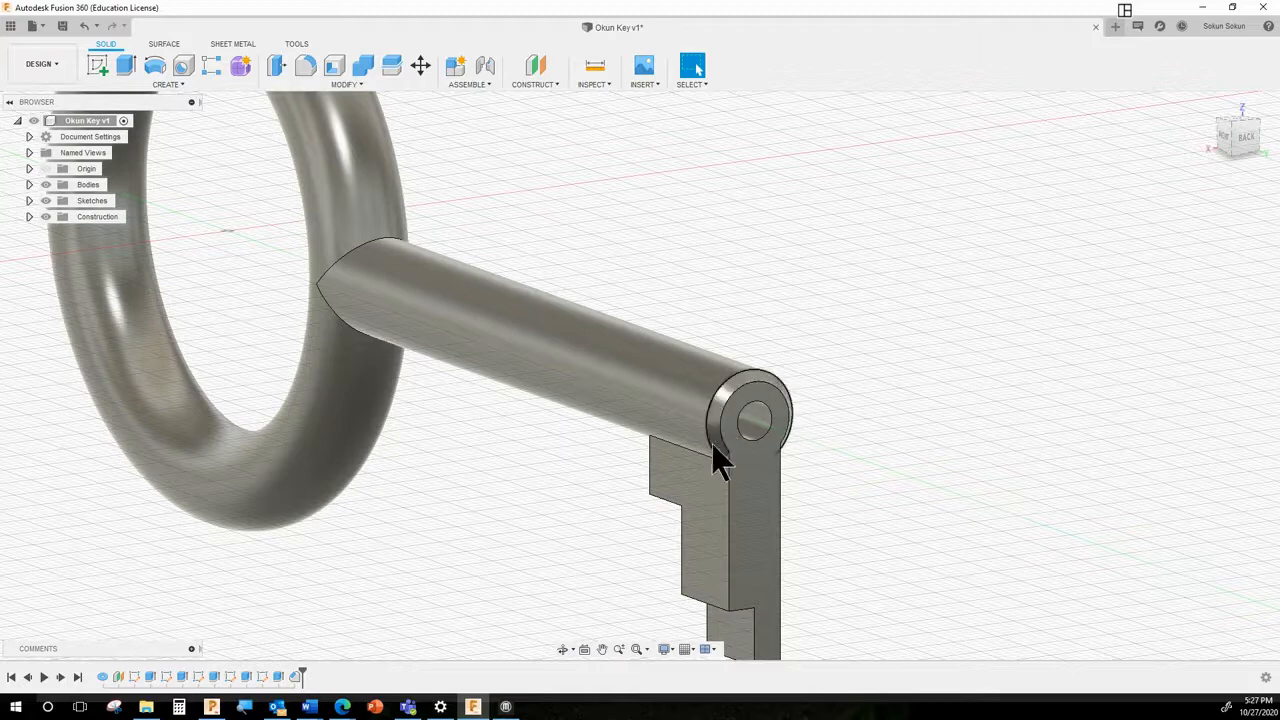
{"action": "scroll", "coordinate": [845, 452], "scroll_direction": "up", "scroll_amount": 2}
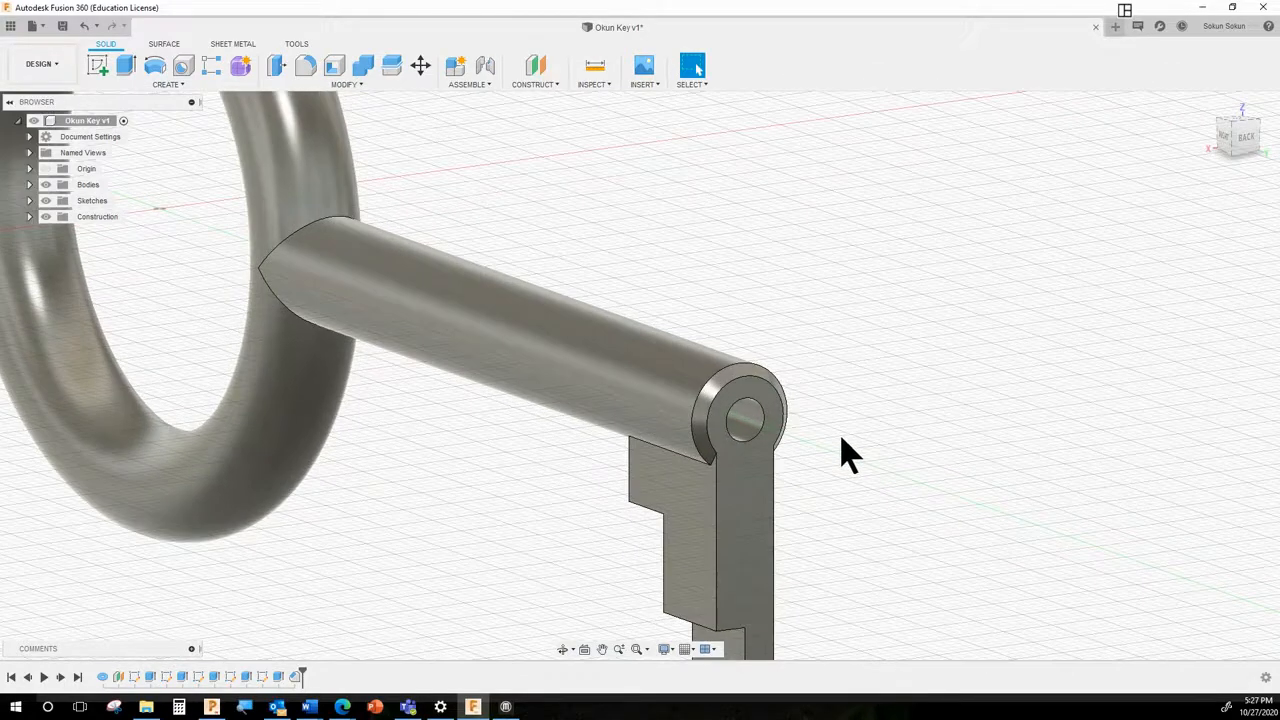
{"action": "scroll", "coordinate": [845, 452], "scroll_direction": "down", "scroll_amount": 4}
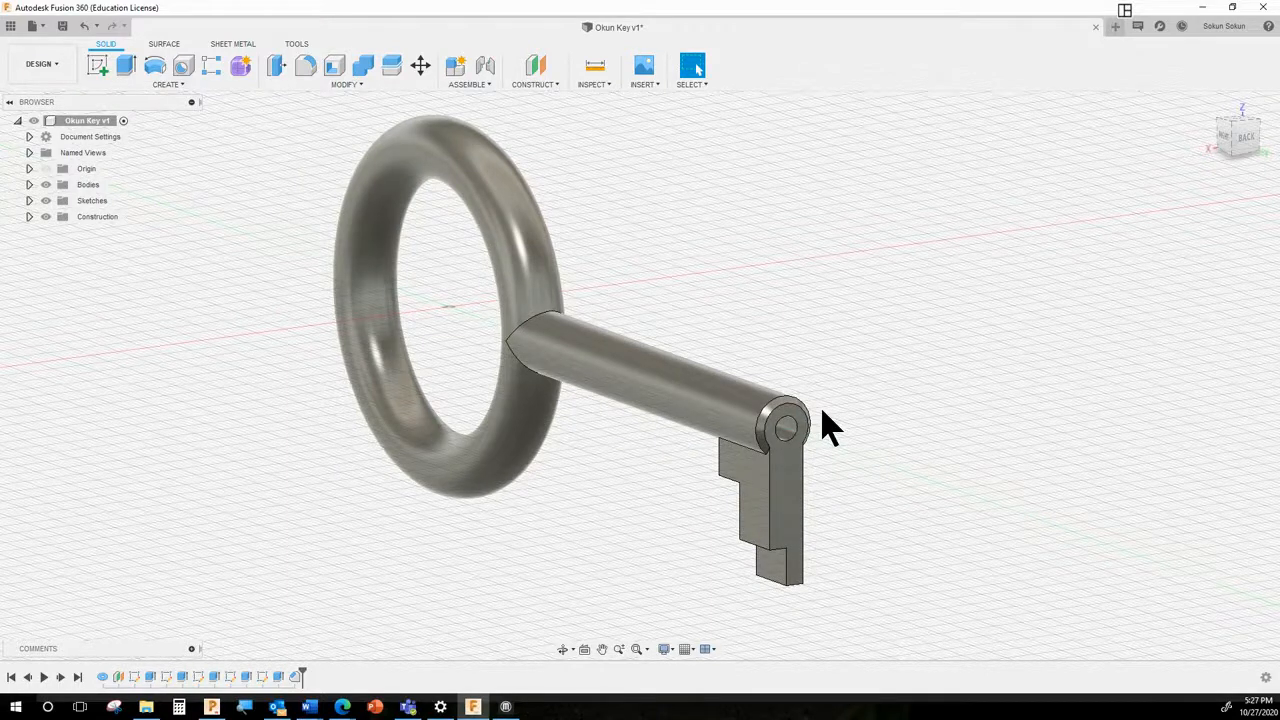
{"action": "scroll", "coordinate": [634, 277], "scroll_direction": "up", "scroll_amount": 2}
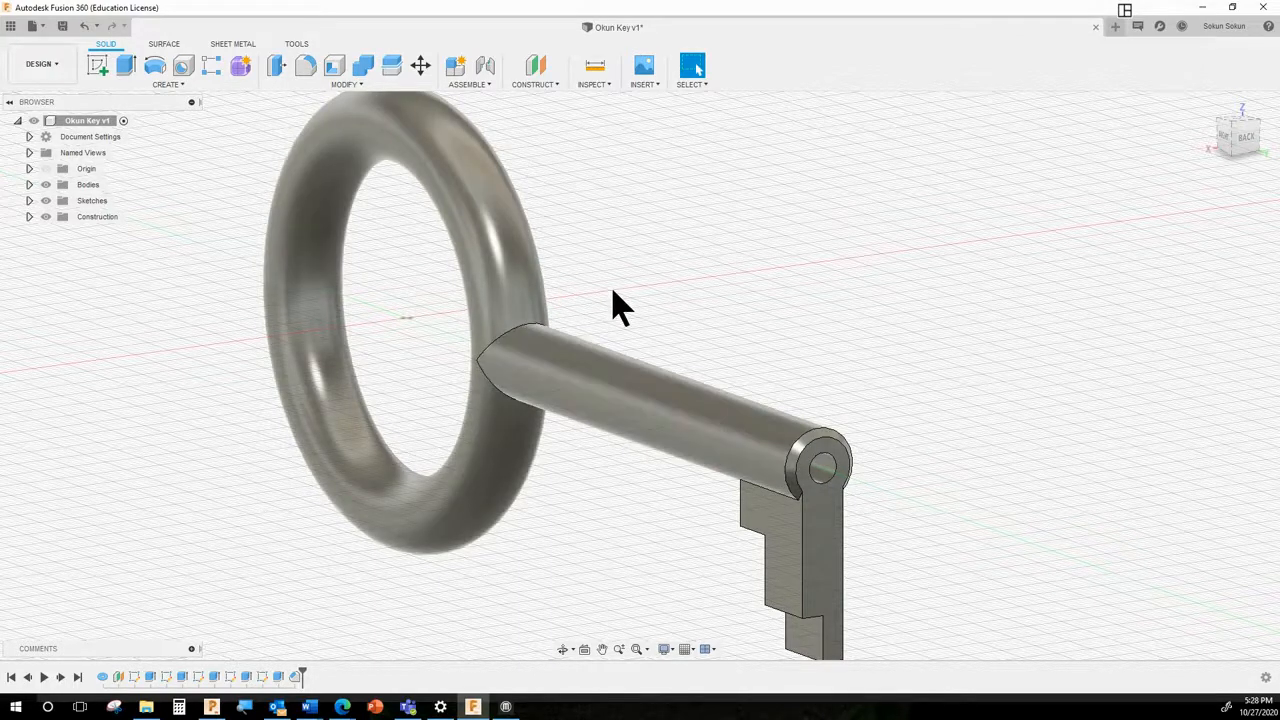
Step: Fillet the two edges where the shaft meets the ring handle with a 2 mm constant radius
{"action": "left_click", "coordinate": [348, 86]}
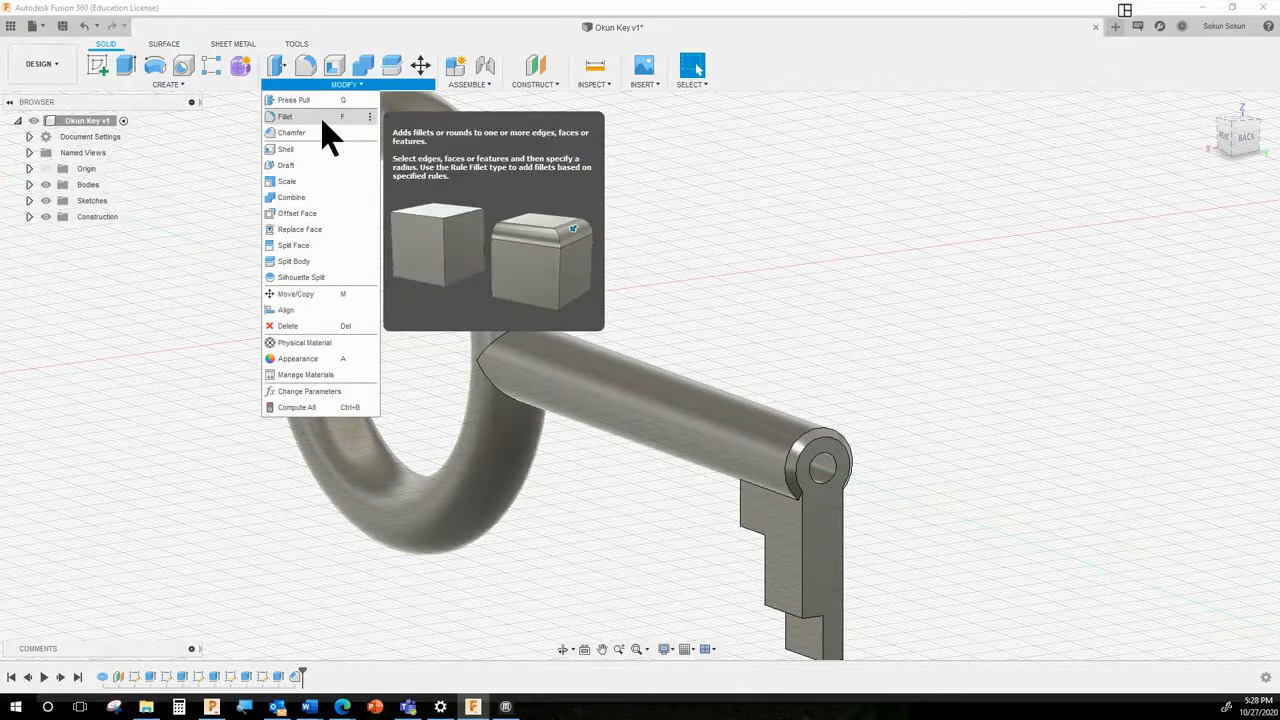
{"action": "left_click", "coordinate": [320, 119]}
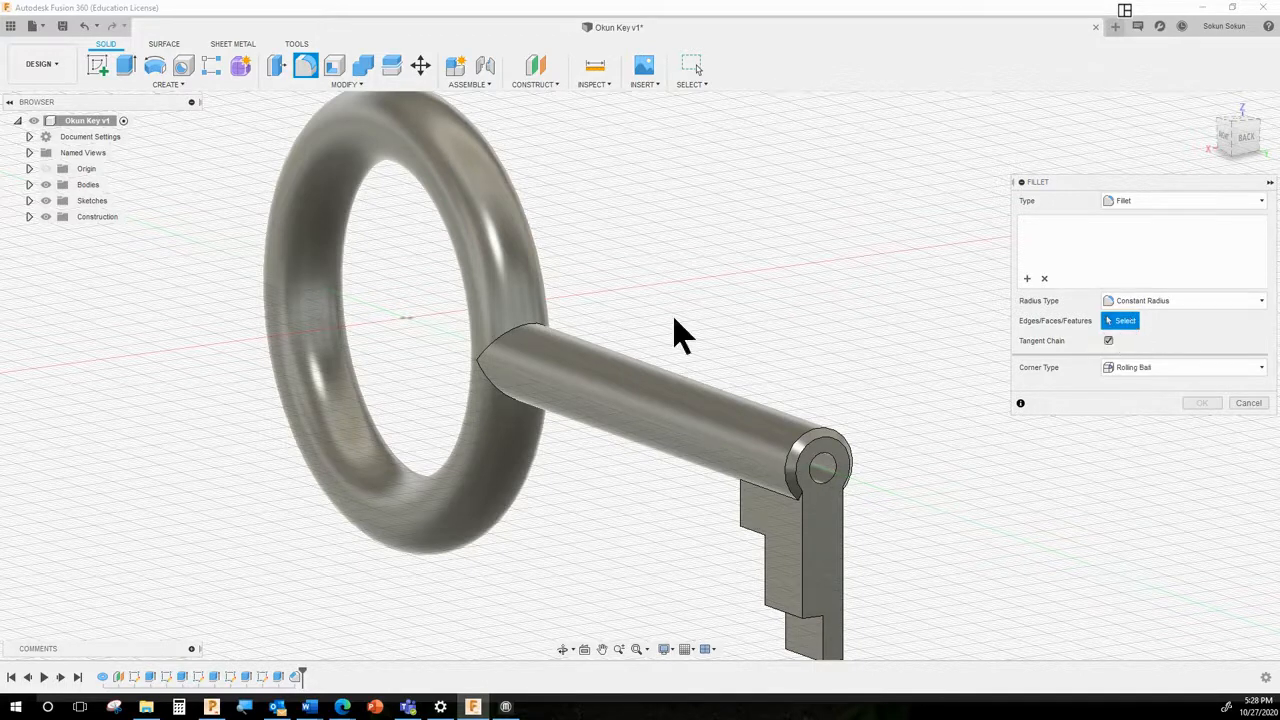
{"action": "left_click", "coordinate": [530, 340]}
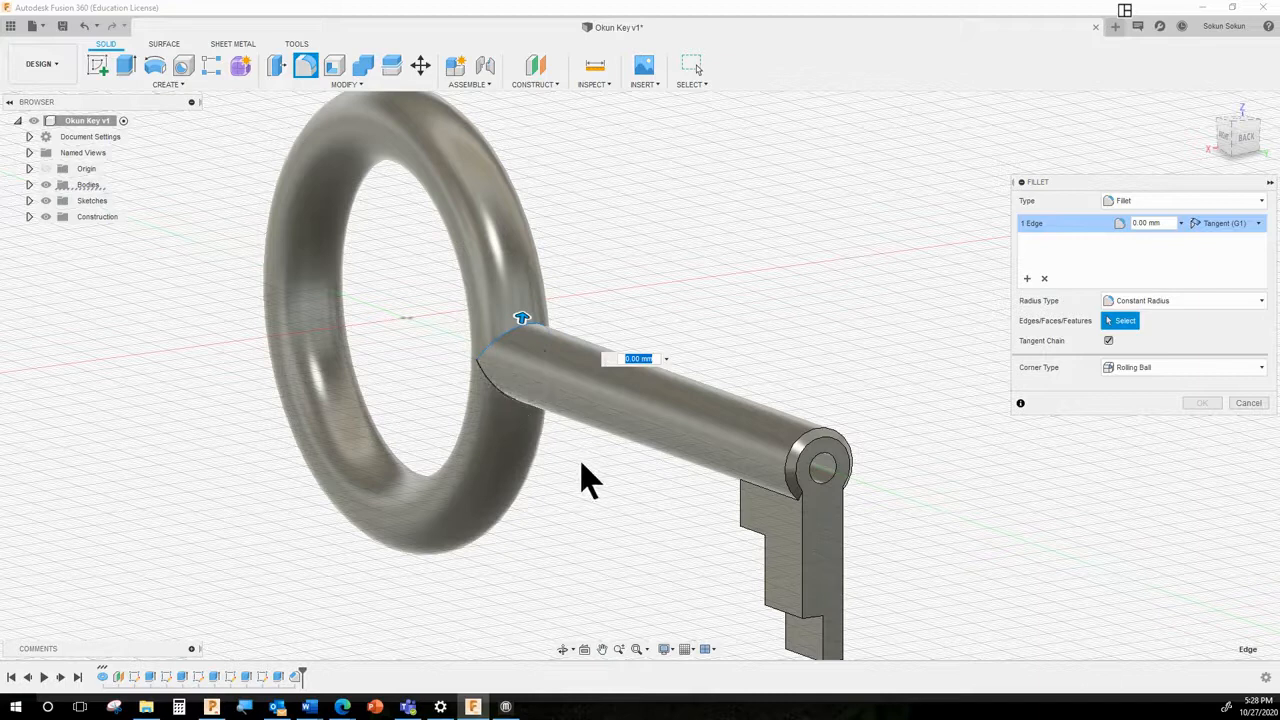
{"action": "left_click", "coordinate": [517, 413]}
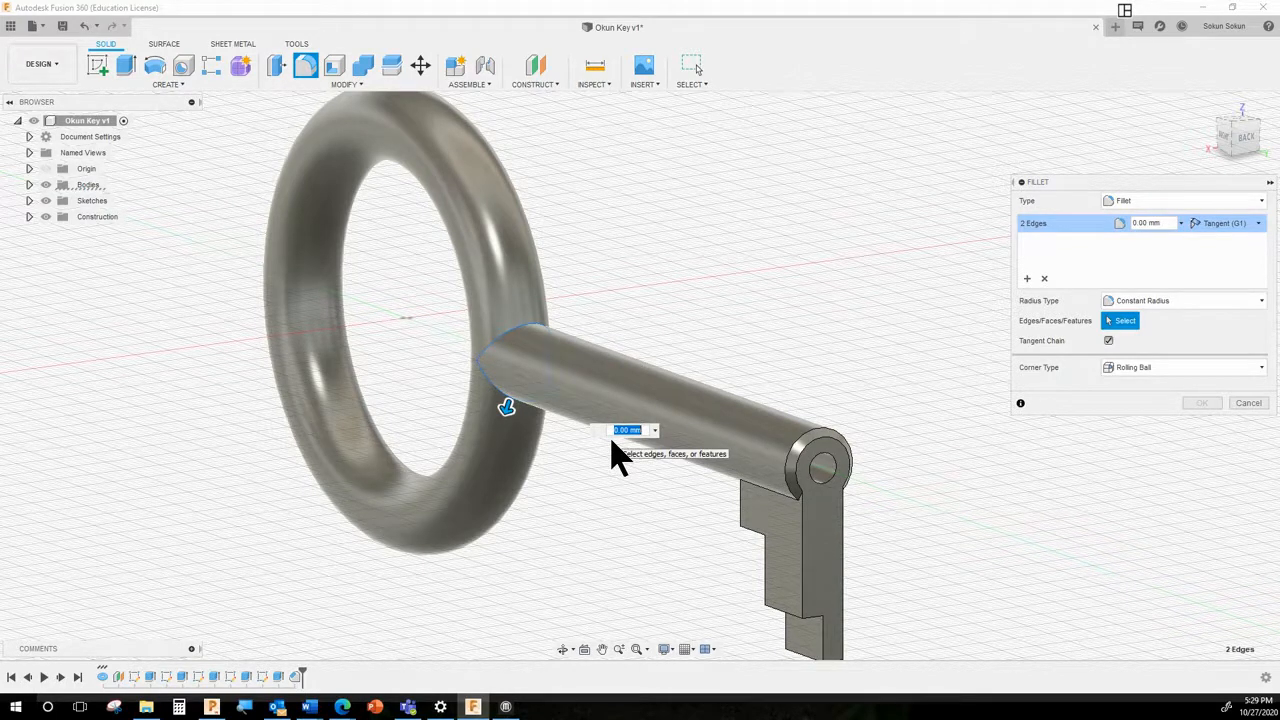
{"action": "type", "text": "1"}
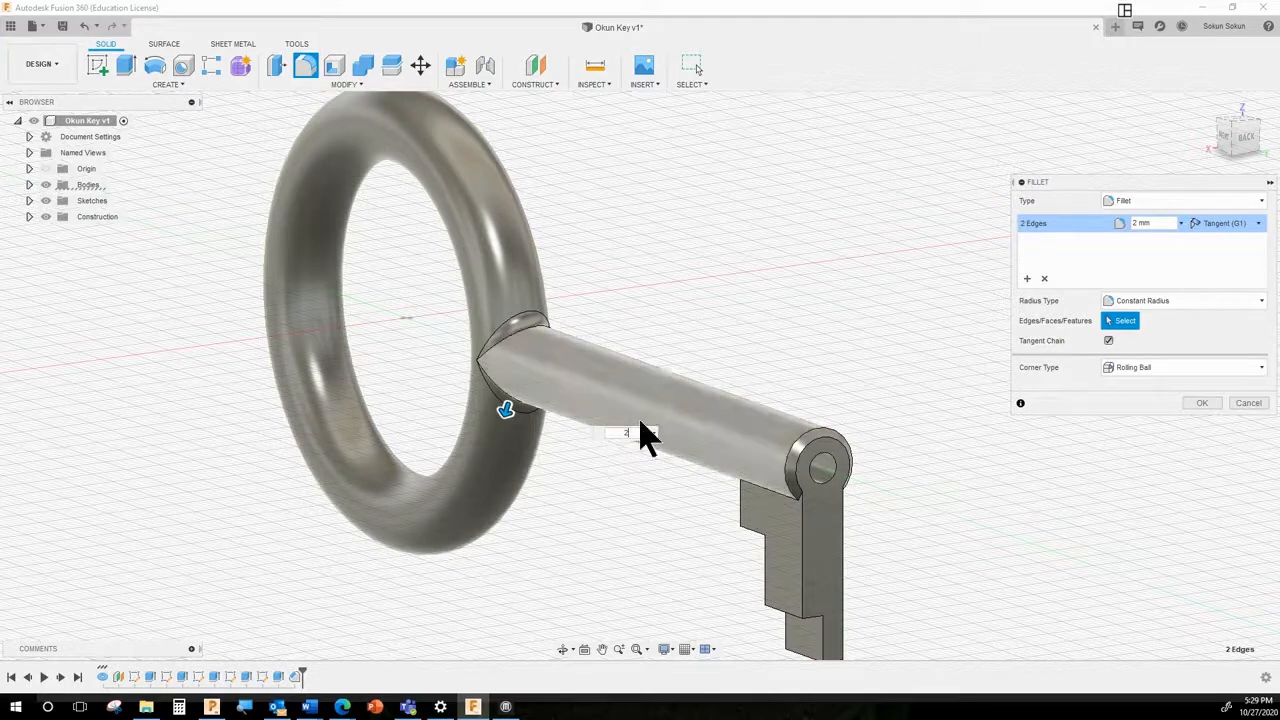
{"action": "left_click", "coordinate": [1201, 402]}
{"action": "middle_click_drag", "start_coordinate": [760, 365], "coordinate": [886, 374], "text": "shift"}
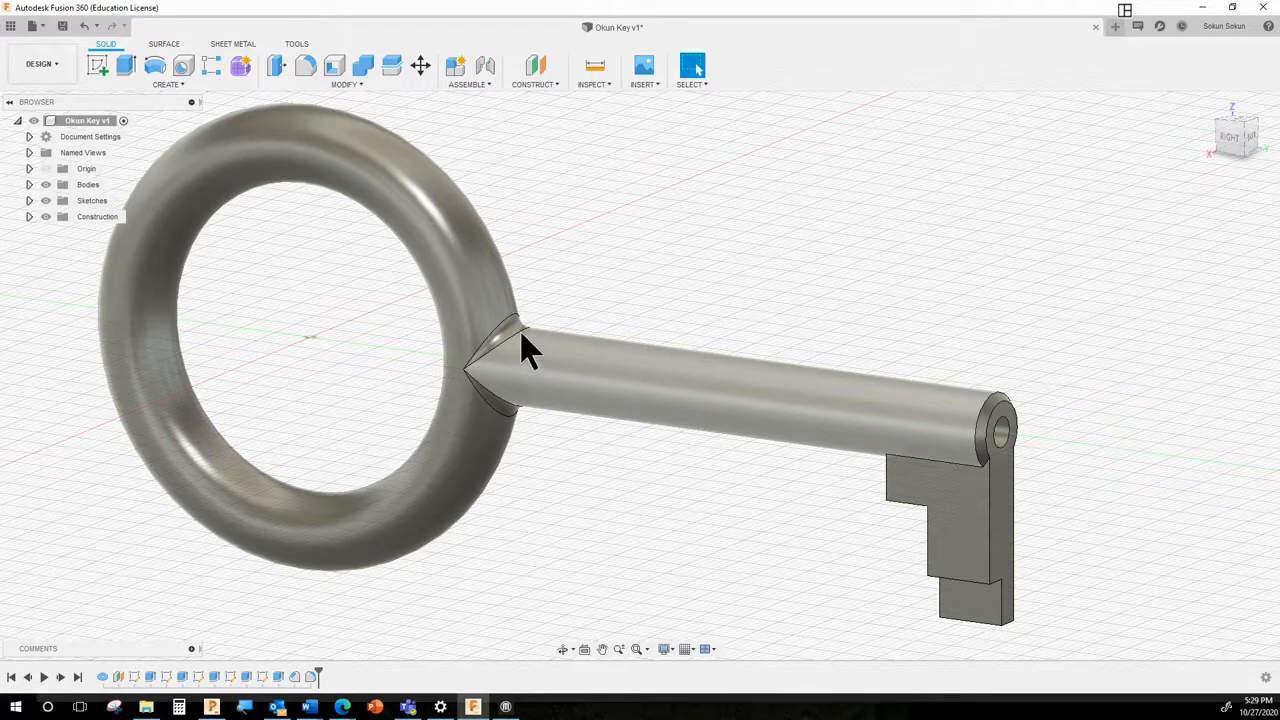
{"action": "mouse_move", "coordinate": [631, 262]}
{"action": "middle_mouse_down", "text": "shift"}
{"action": "mouse_move", "coordinate": [632, 251]}
{"action": "mouse_move", "coordinate": [609, 254]}
{"action": "mouse_move", "coordinate": [617, 271]}
{"action": "middle_mouse_up", "text": "shift"}
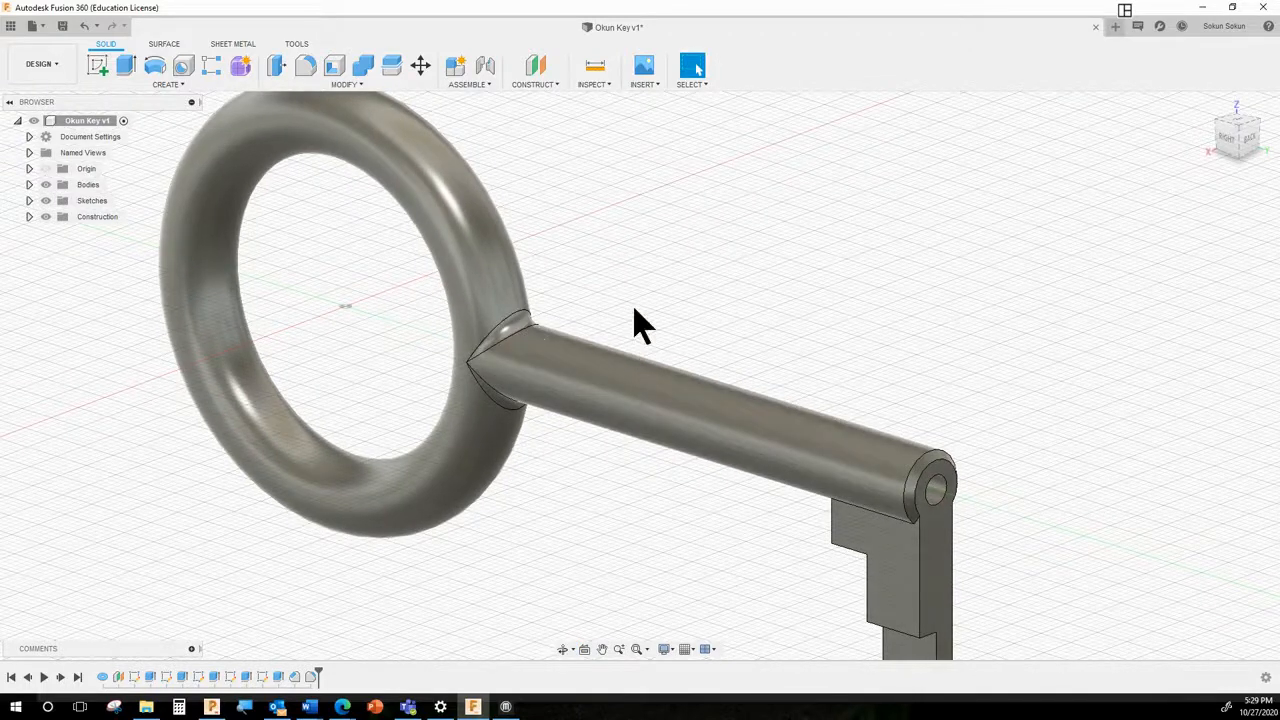
Step: View the key in the Shaded visual style and return to Shaded with Visible Edges Only
{"action": "left_click", "coordinate": [665, 651]}
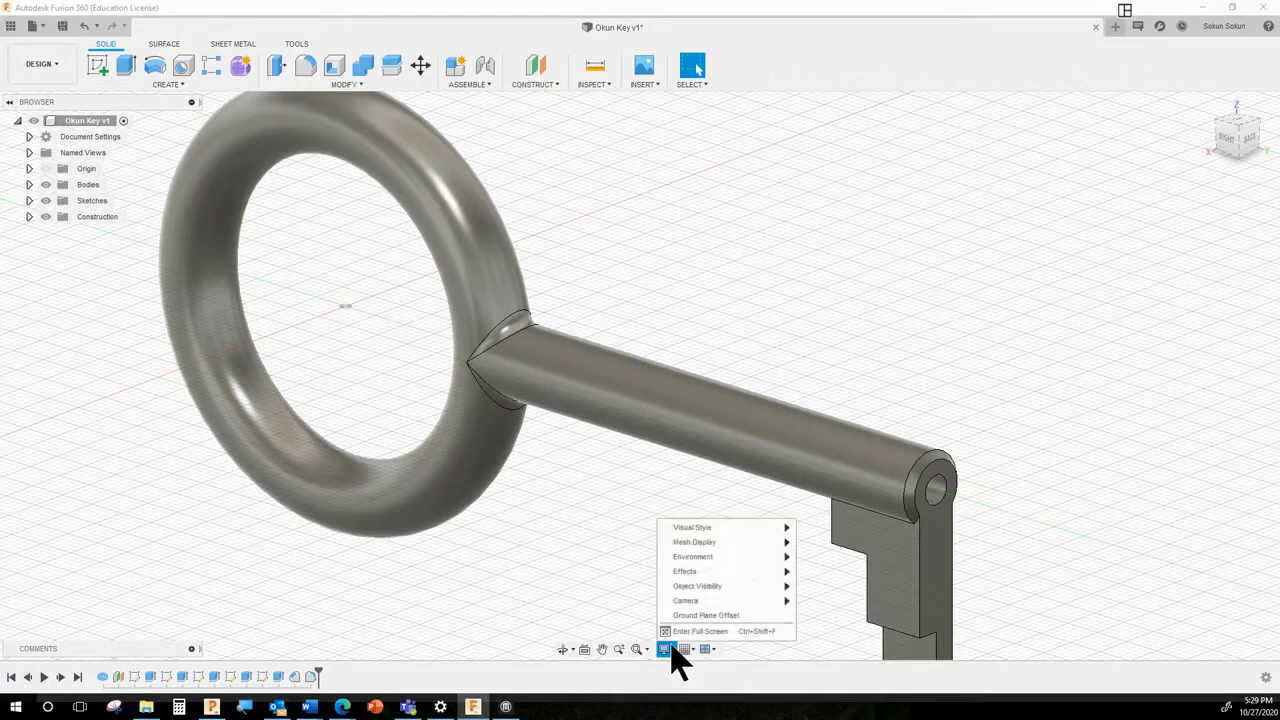
{"action": "mouse_move", "coordinate": [696, 530]}
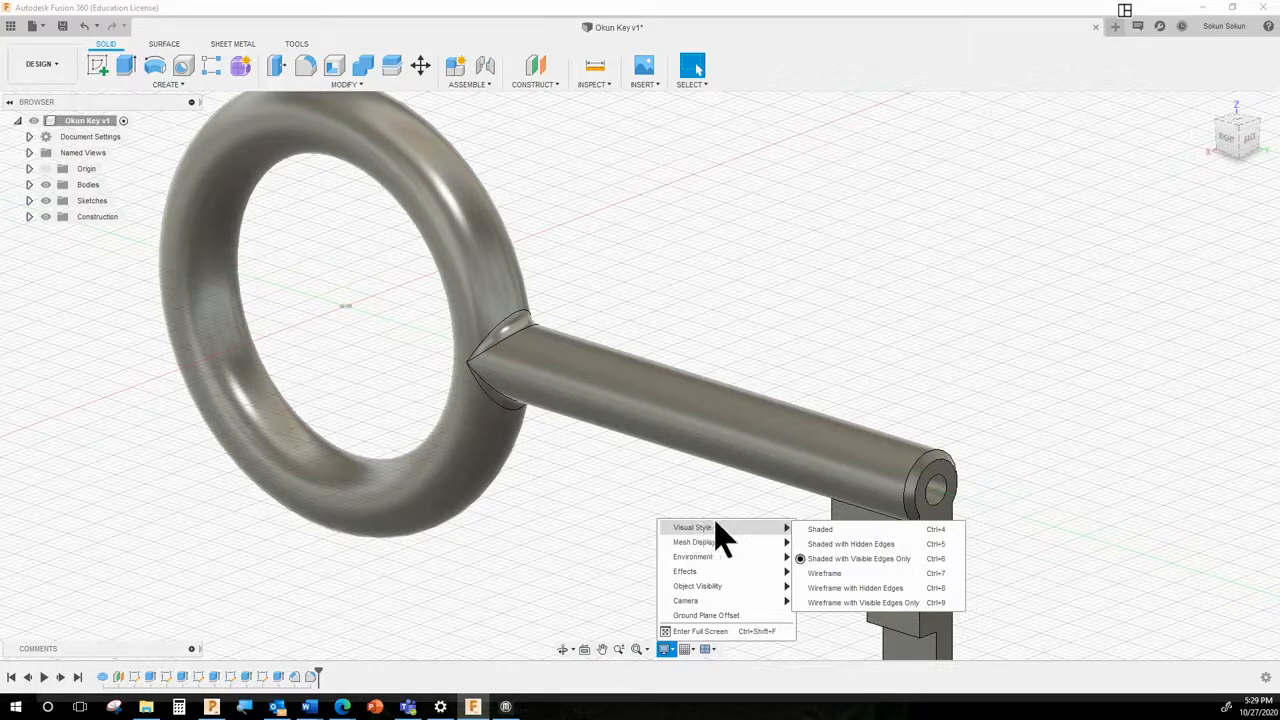
{"action": "left_click", "coordinate": [828, 529]}
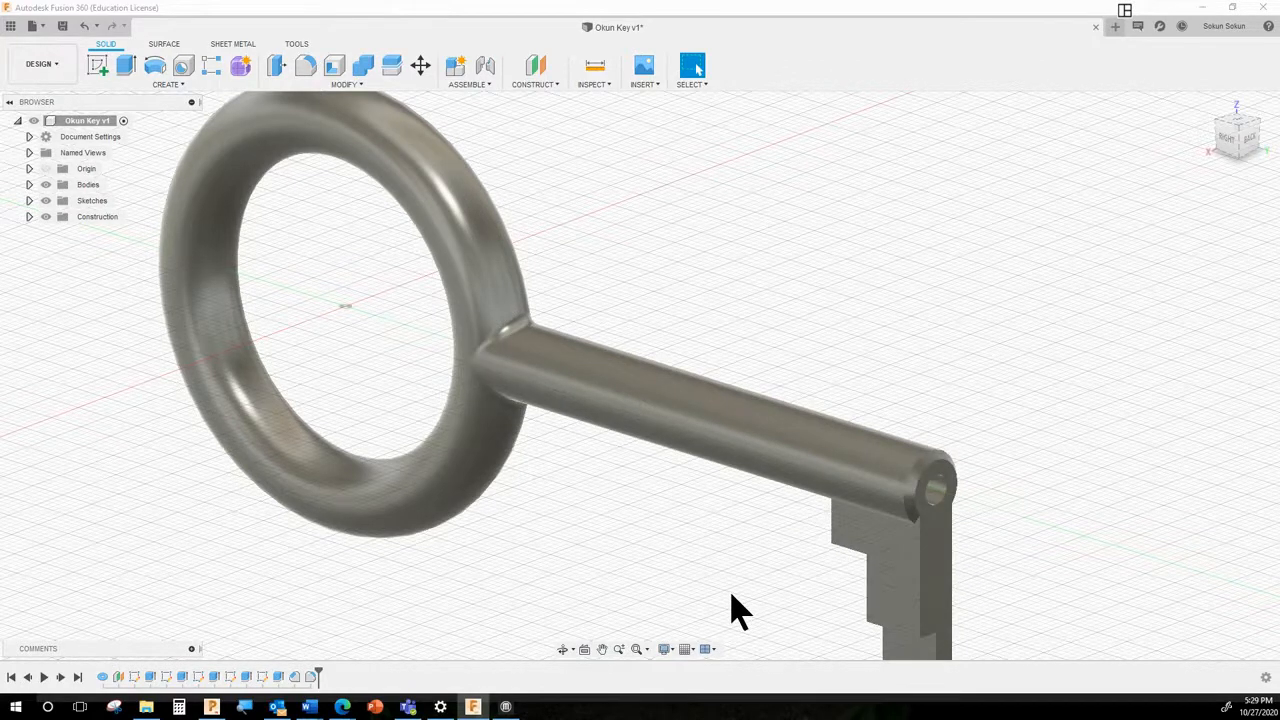
{"action": "scroll", "coordinate": [738, 612], "scroll_direction": "down", "scroll_amount": 1}
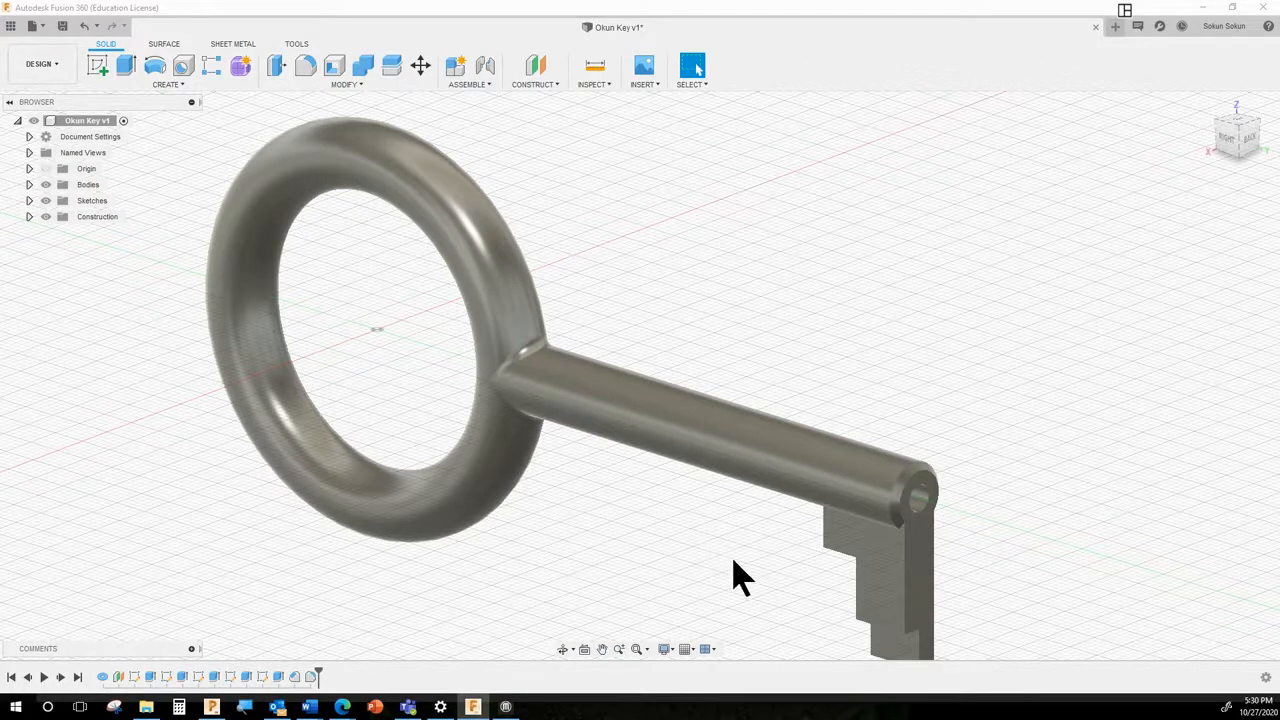
{"action": "scroll", "coordinate": [735, 580], "scroll_direction": "down", "scroll_amount": 1}
{"action": "scroll", "coordinate": [745, 587], "scroll_direction": "down", "scroll_amount": 1}
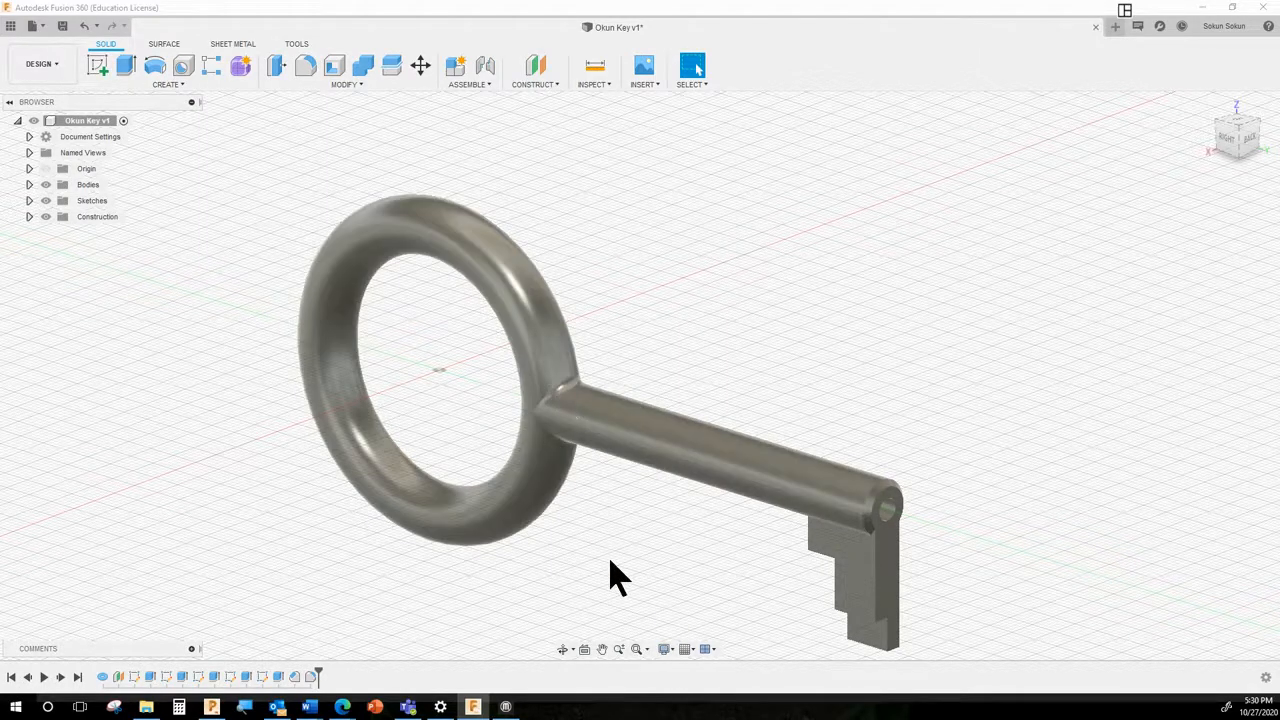
{"action": "left_click", "coordinate": [665, 650]}
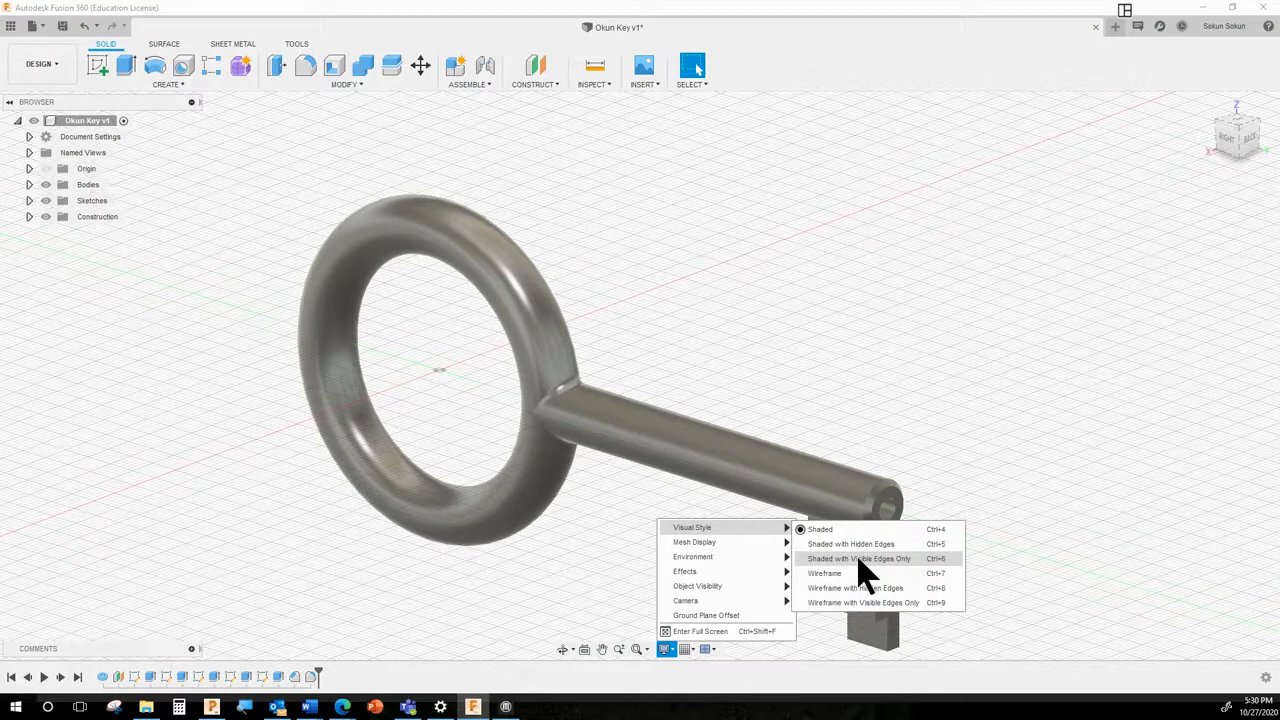
{"action": "left_click", "coordinate": [860, 559]}
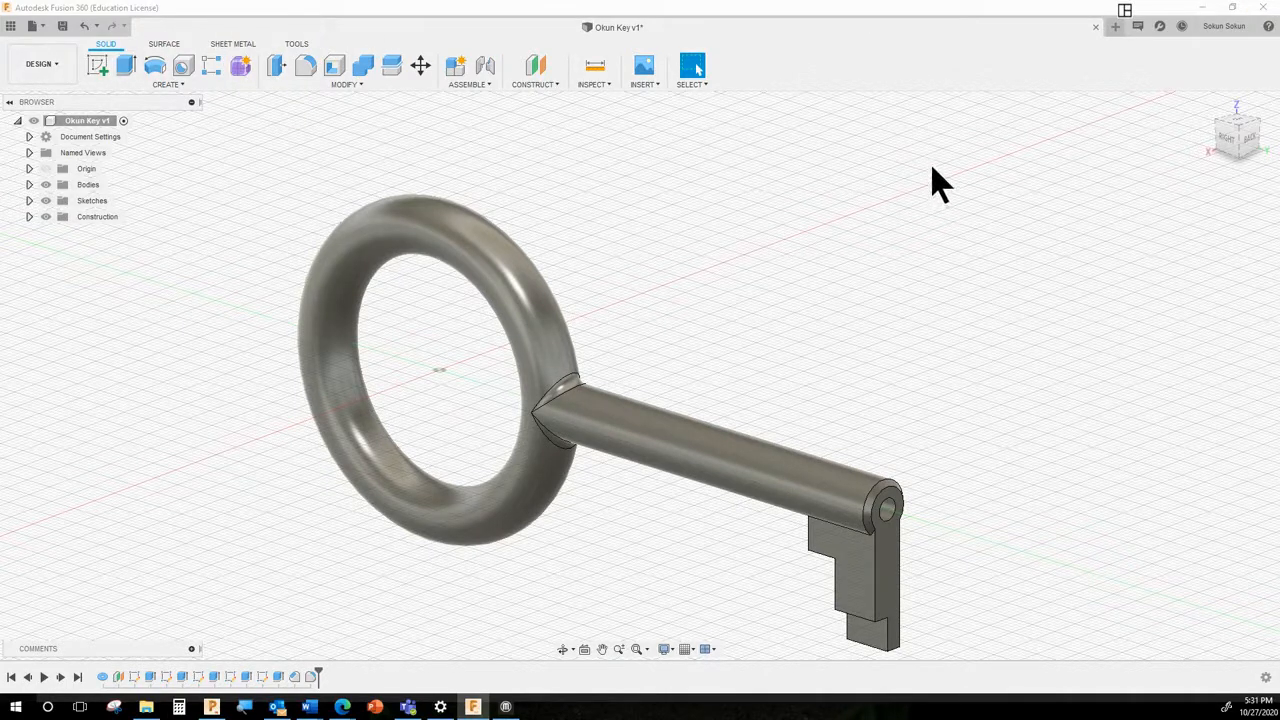
Step: Close the key design and quit the program
{"action": "left_click", "coordinate": [1265, 15]}
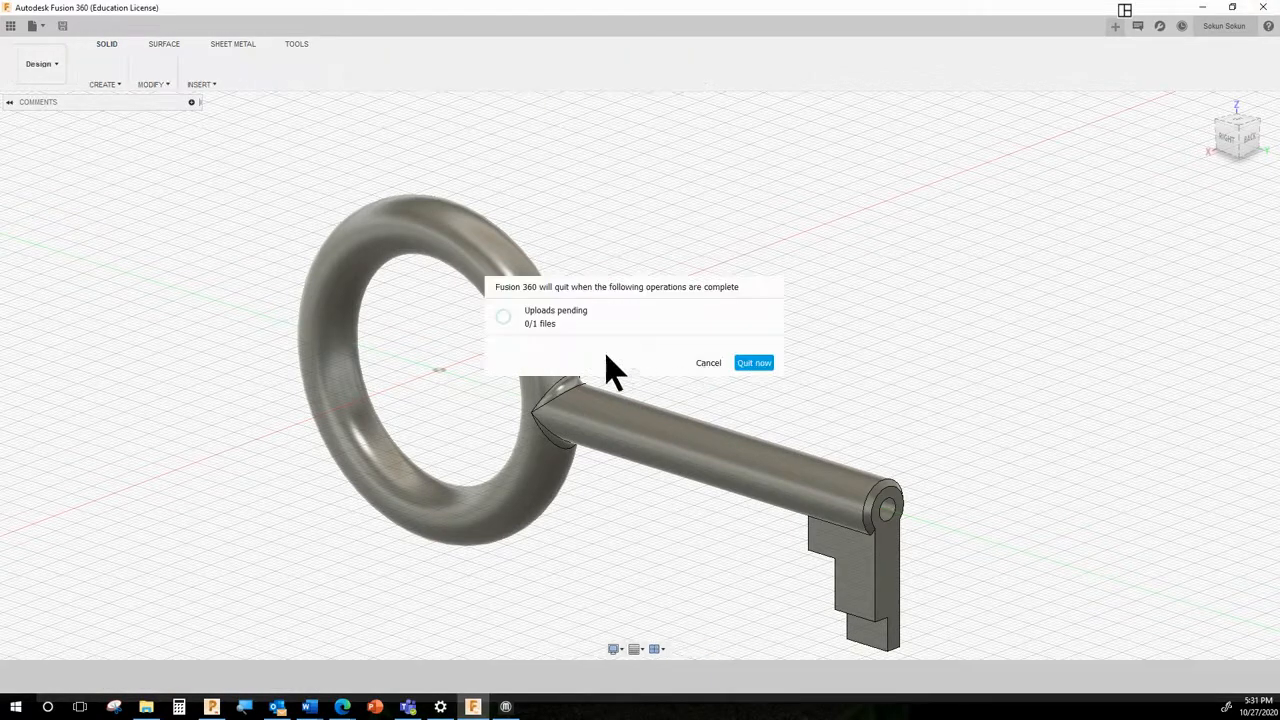